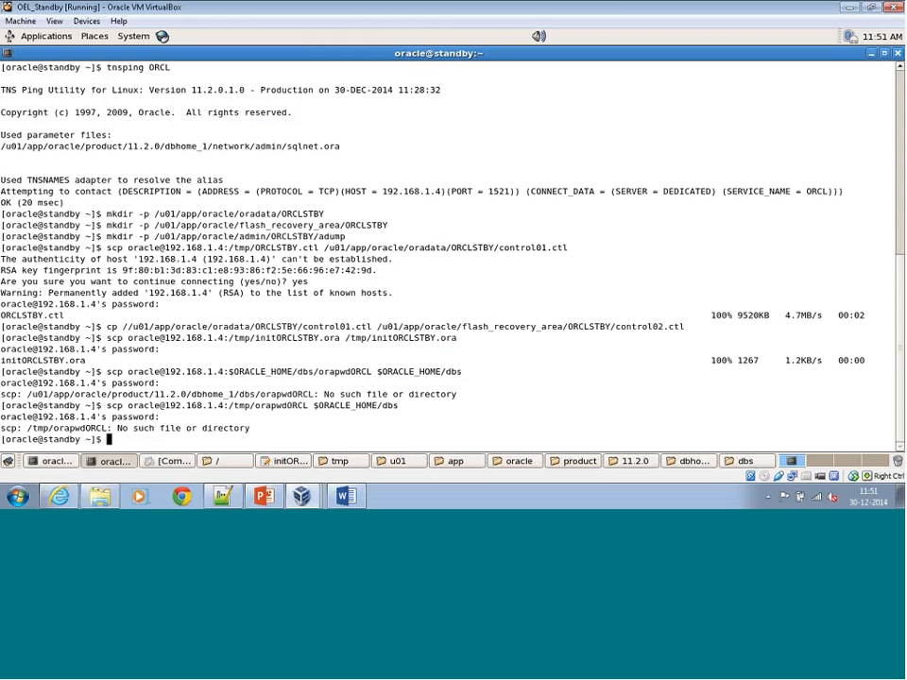
Copy /tmp/orapwORCL from 192.168.1.4 as oracle into $ORACLE_HOME/dbs with scp, correcting the misspelled file name and supplying the account password.
key("Up")
key("Left")
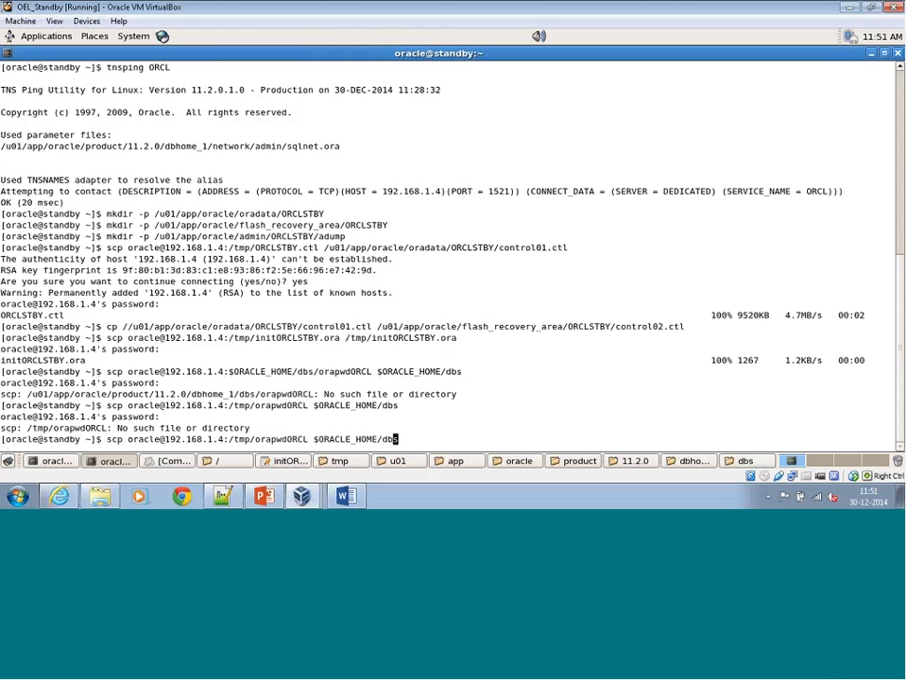
key("Left")
key("Left")
key("Left")
key("Left")
key("Left")
key("Left")
key("Left")
key("Left")
key("Left")
key("Left")
key("Left")
key("Left")
key("Left")
key("Left")
key("Left")
key("Left")
key("Left")
key("Left")
key("Left")
key("Left")
key("BackSpace")
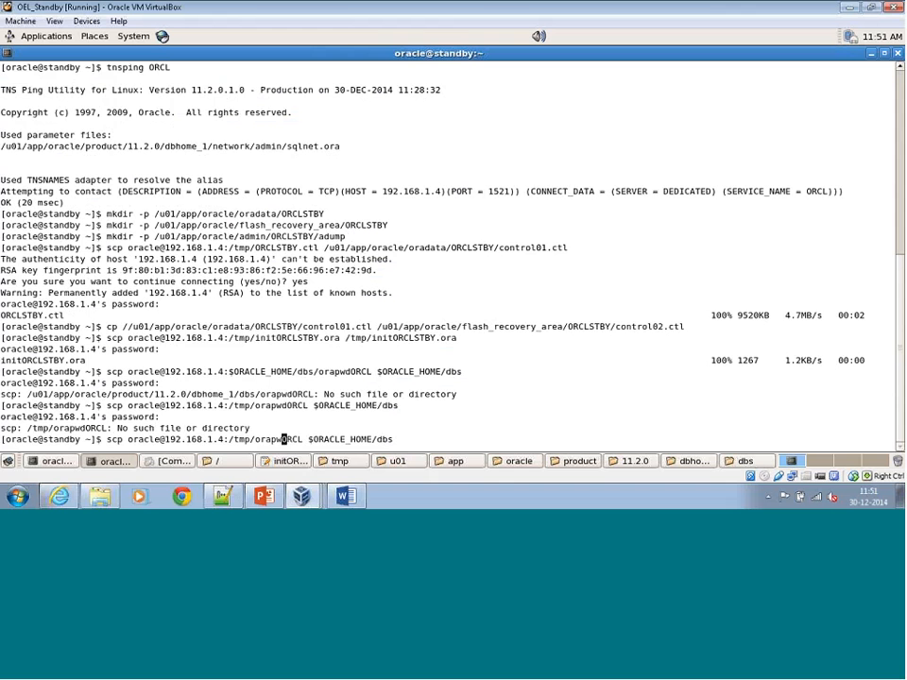
key("Return")
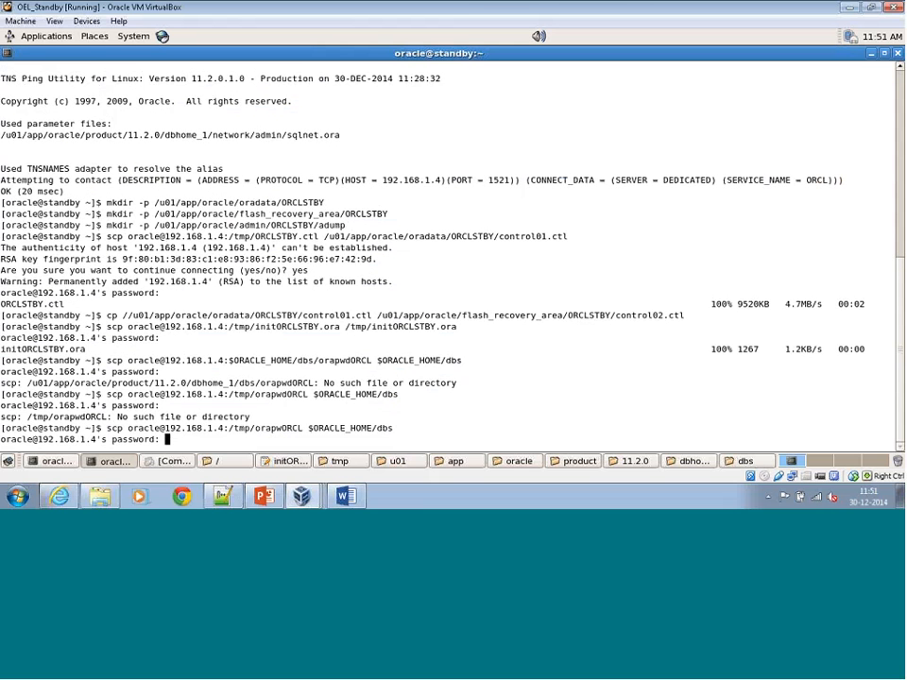
key("Return")
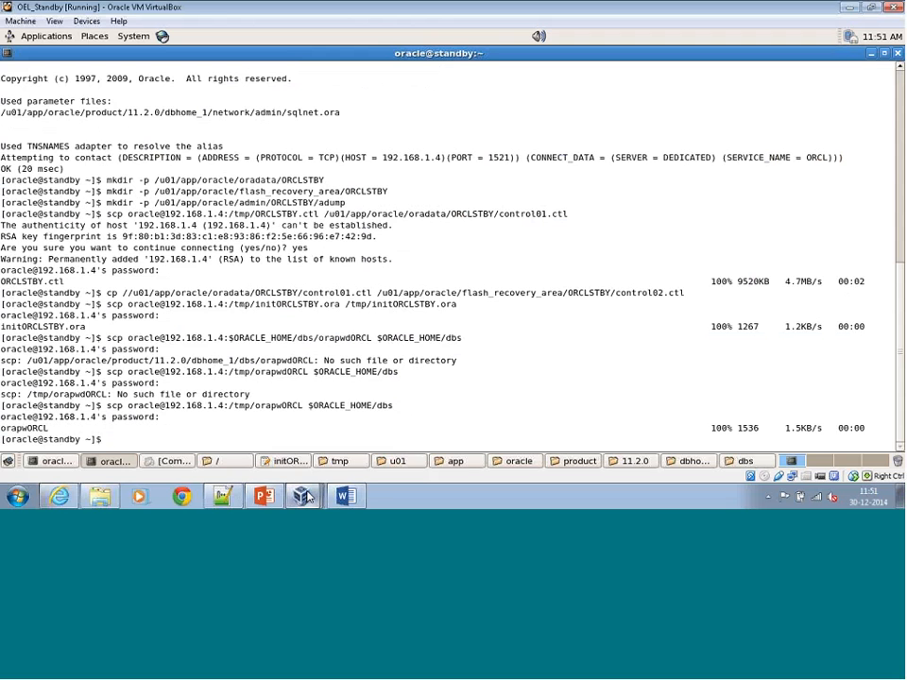
Switch to the other standby terminal and open SQL*Plus with '/as sysdba'.
mouse_move(304, 496)
left_click(304, 464)
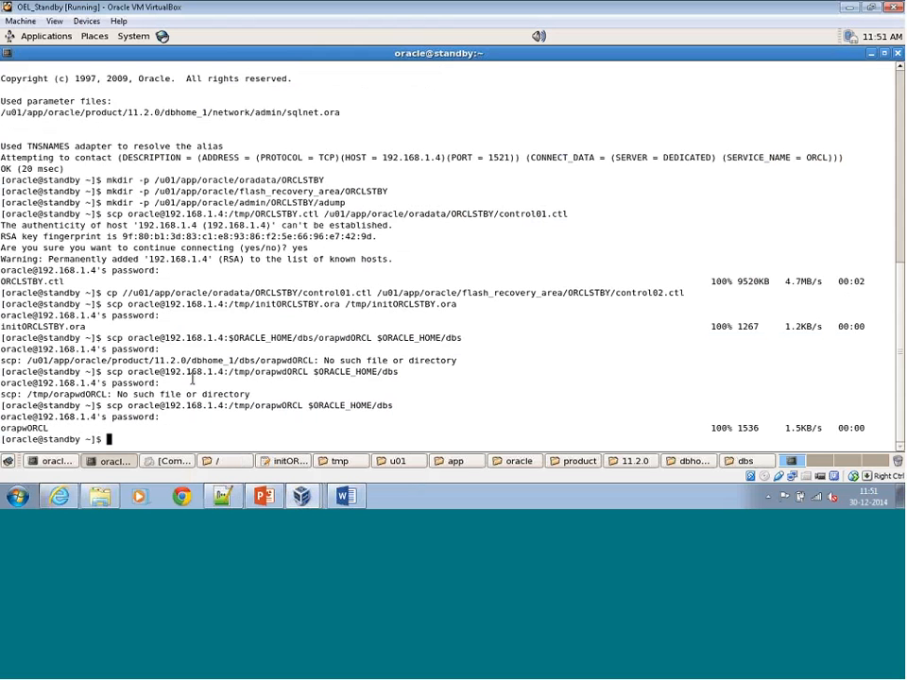
left_click(62, 462)
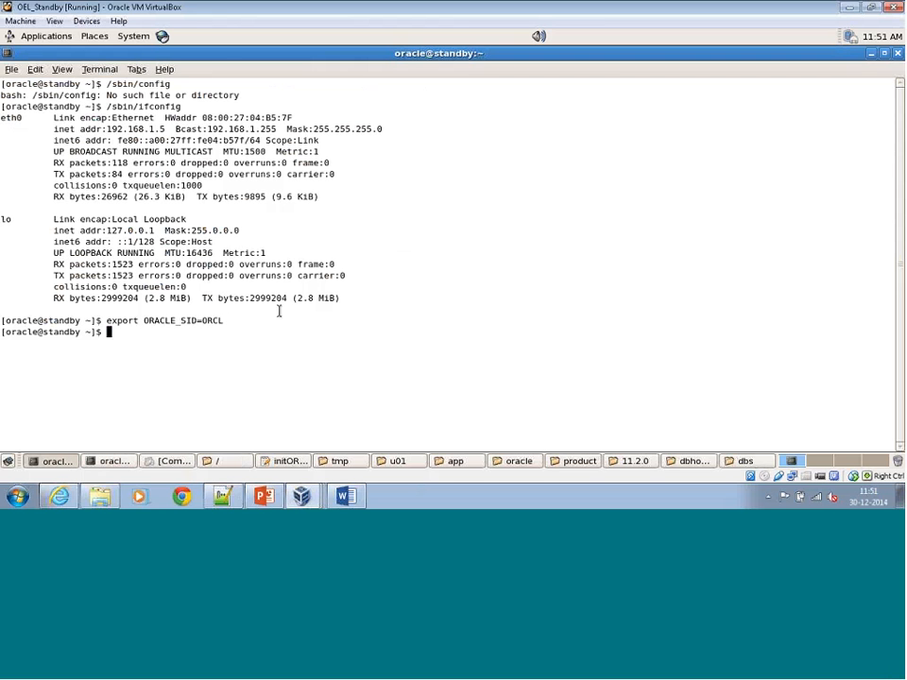
type("sqlplus '/as sysdba'")
key("Return")
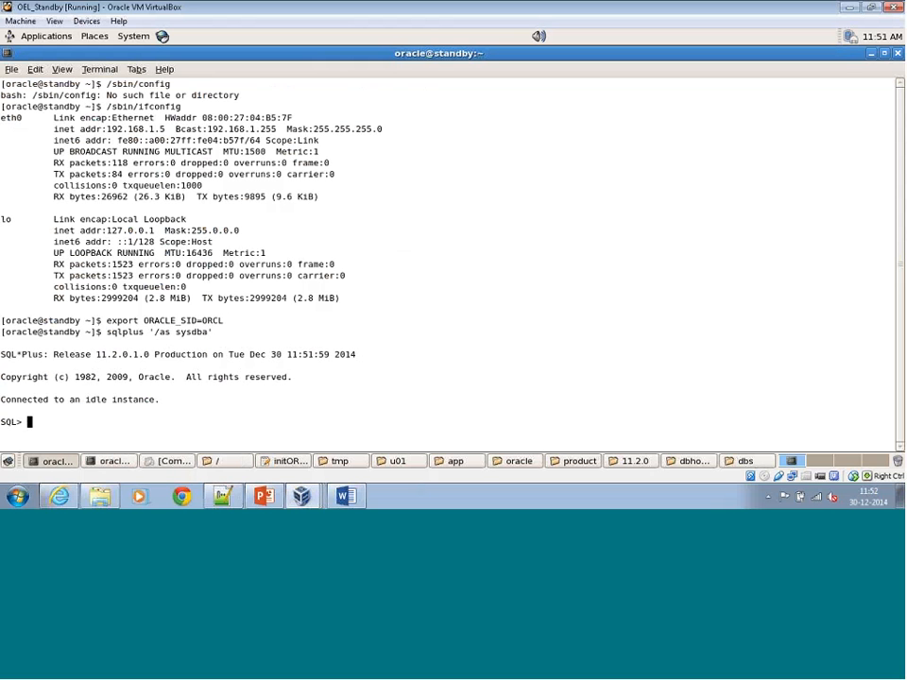
Try to start the instance in nomount mode with pfile=/tmp/initORCLSTBY.ora, checking the open parameter file for its name.
type("startup nomount pfile=/tm")
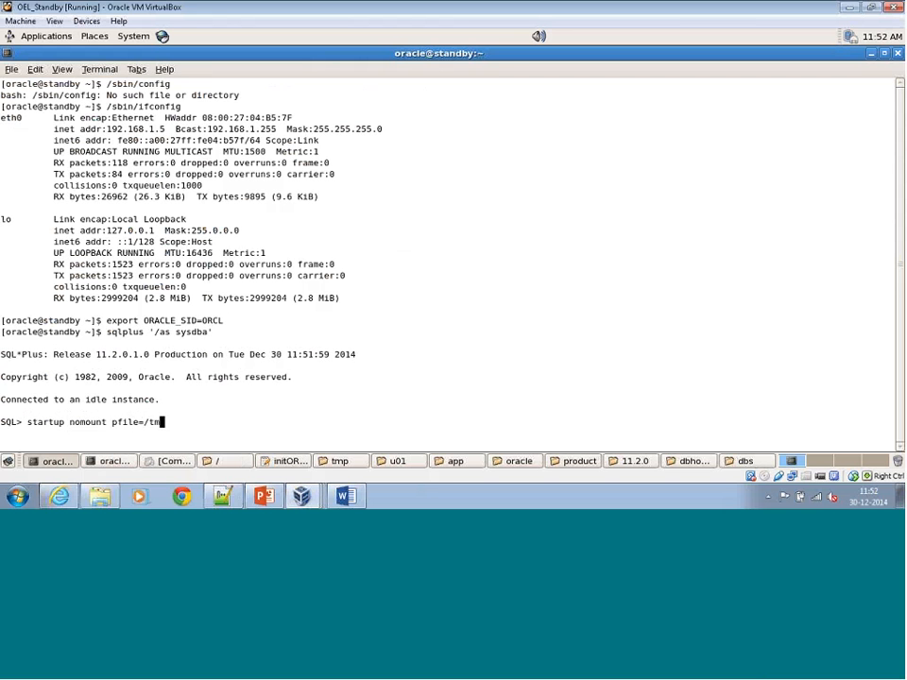
type("p/")
left_click(283, 461)
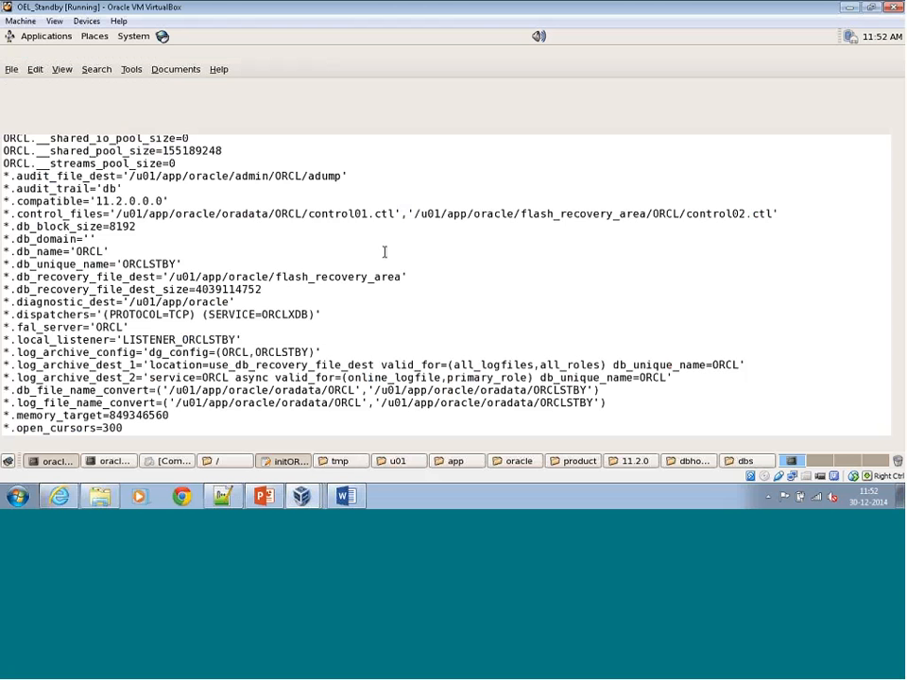
left_click(111, 461)
left_click(66, 462)
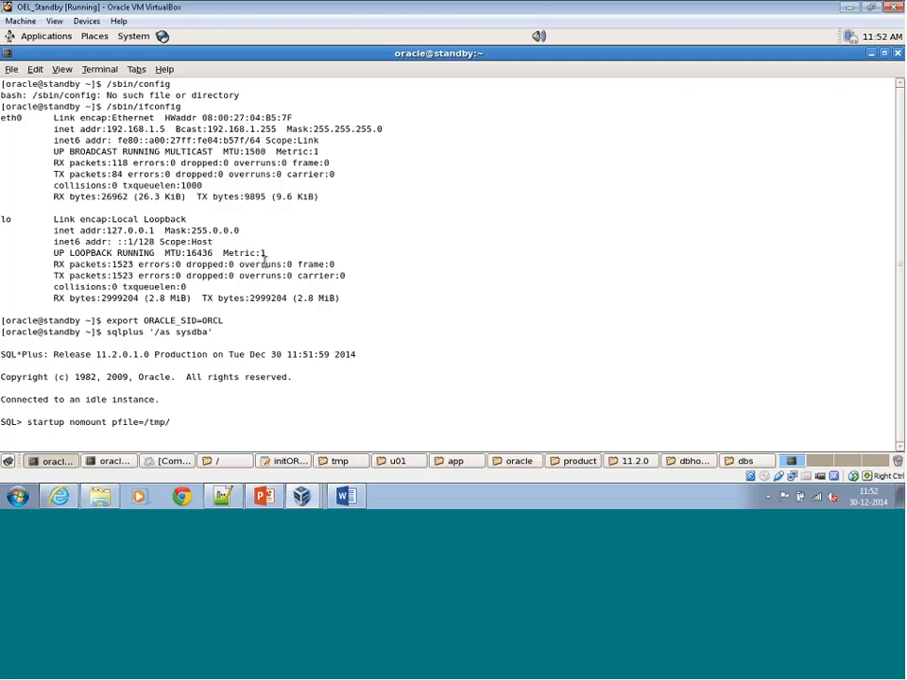
type("initORCLSTBY.ora")
key("Return")
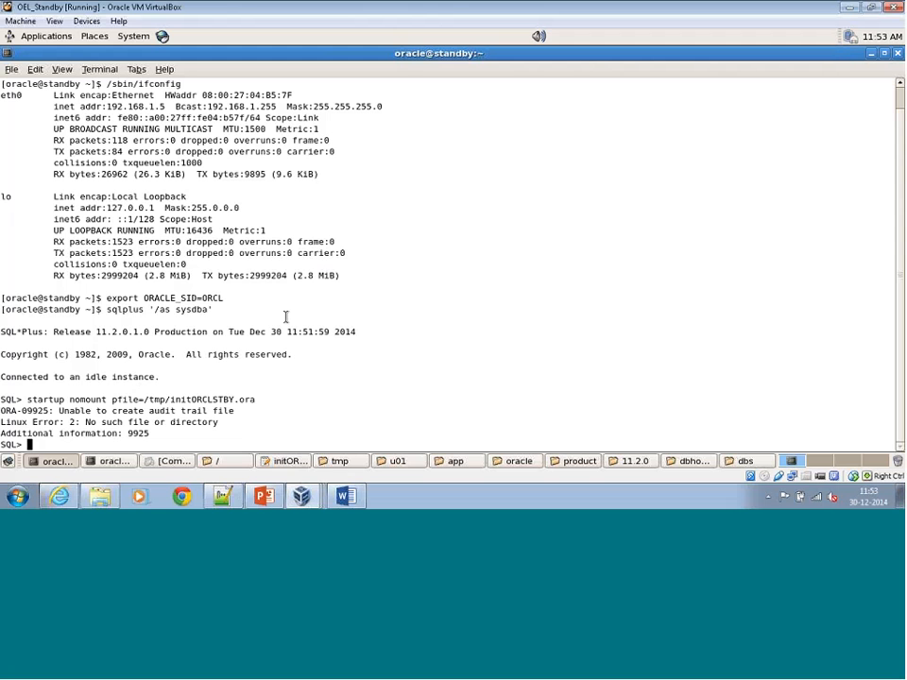
Copy the "startup nomount pfile=" part of the previous command to the current SQL prompt.
left_click_drag(23, 400, 147, 401)
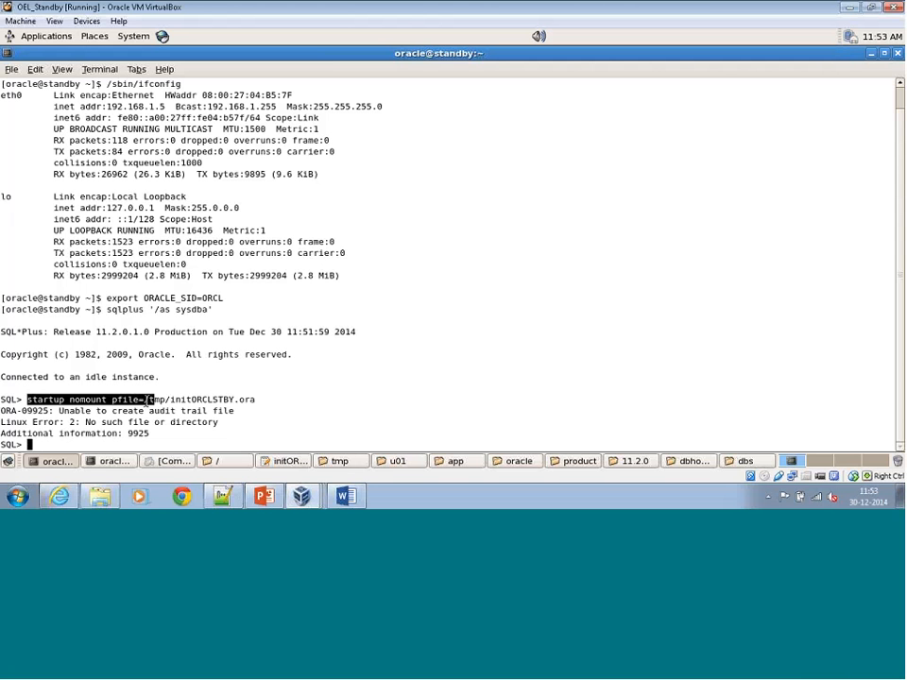
right_click(124, 401)
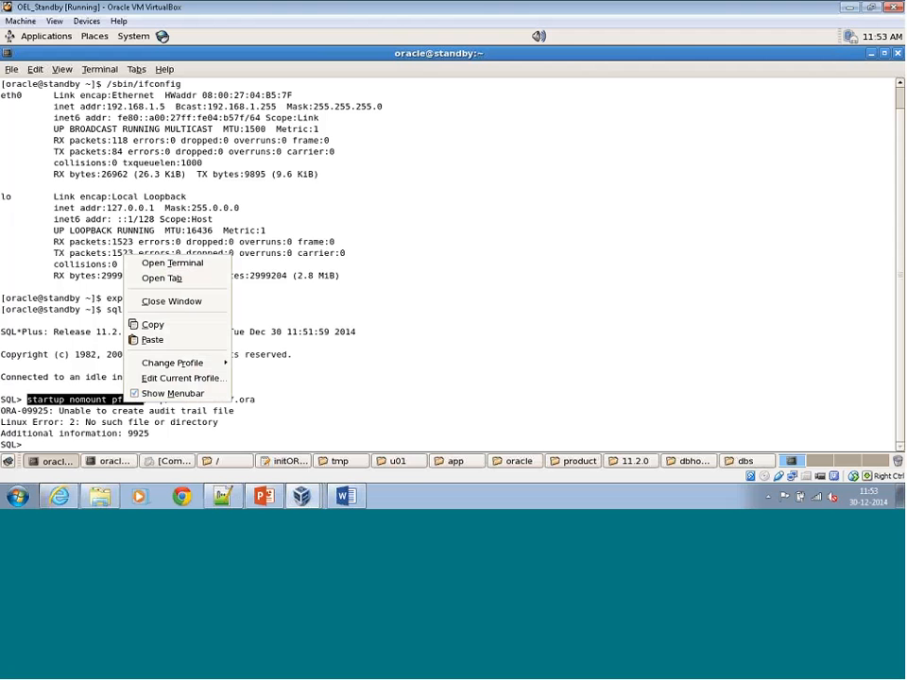
left_click(191, 327)
right_click(353, 245)
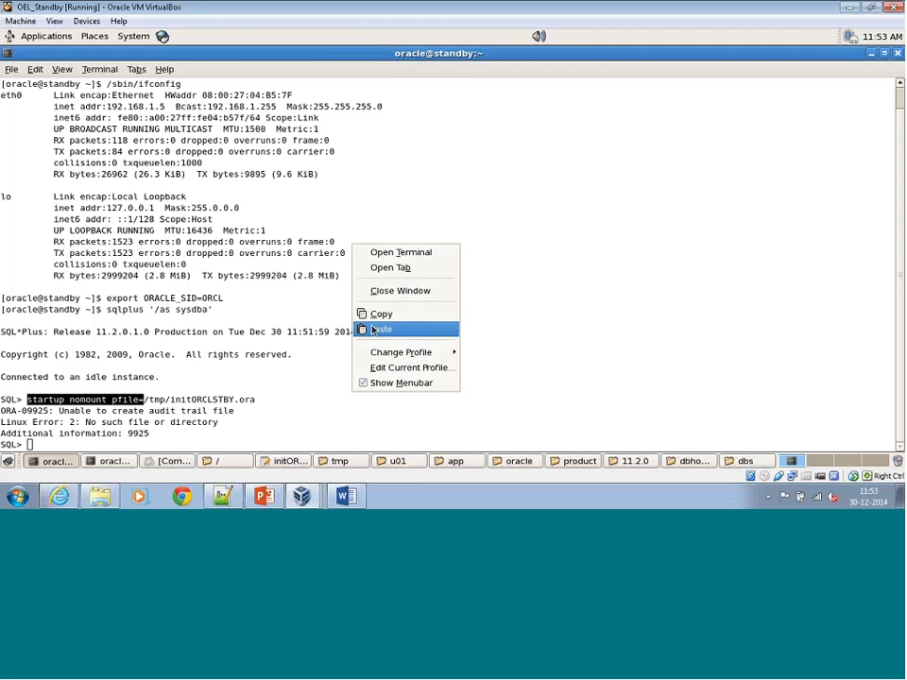
left_click(372, 327)
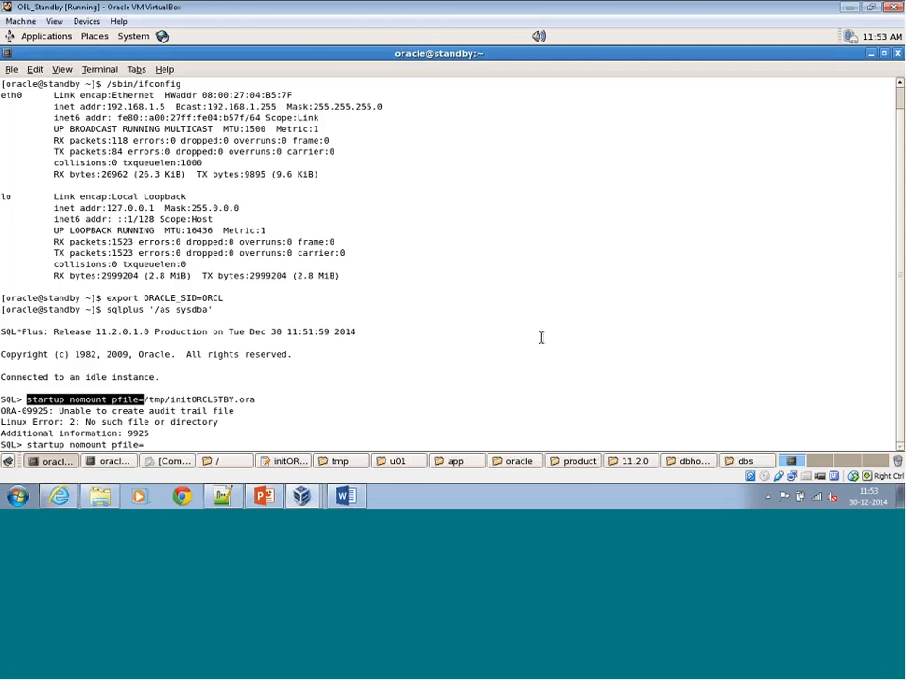
Check the initORCLSTBY.ora parameters, complete the pending startup command with the copied path /tmp/initORCLSTBY.ora, and run it.
left_click(287, 461)
scroll(279, 264, "up", 2)
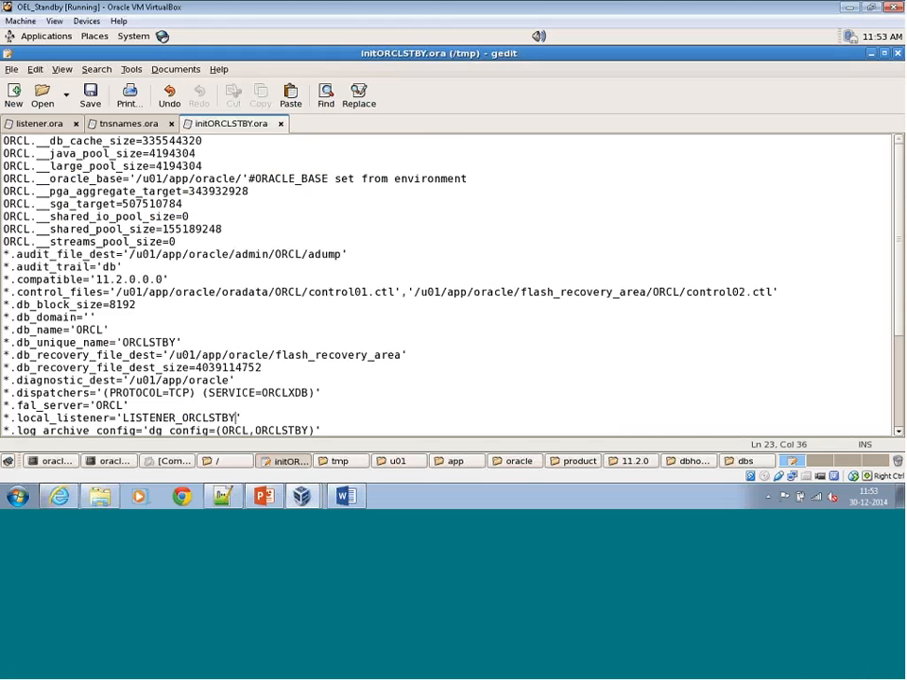
scroll(317, 353, "down", 1)
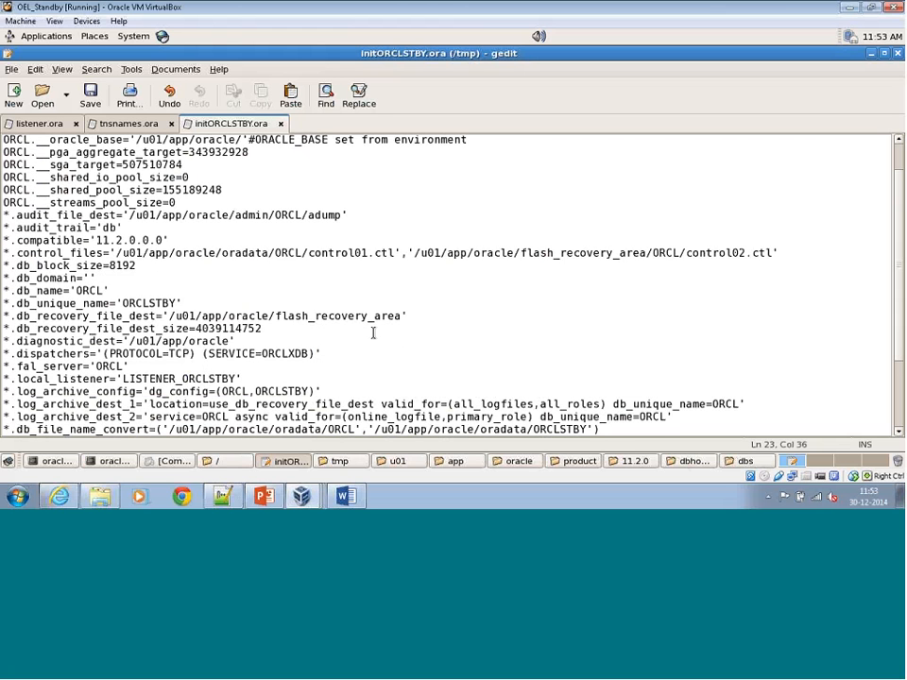
left_click(56, 461)
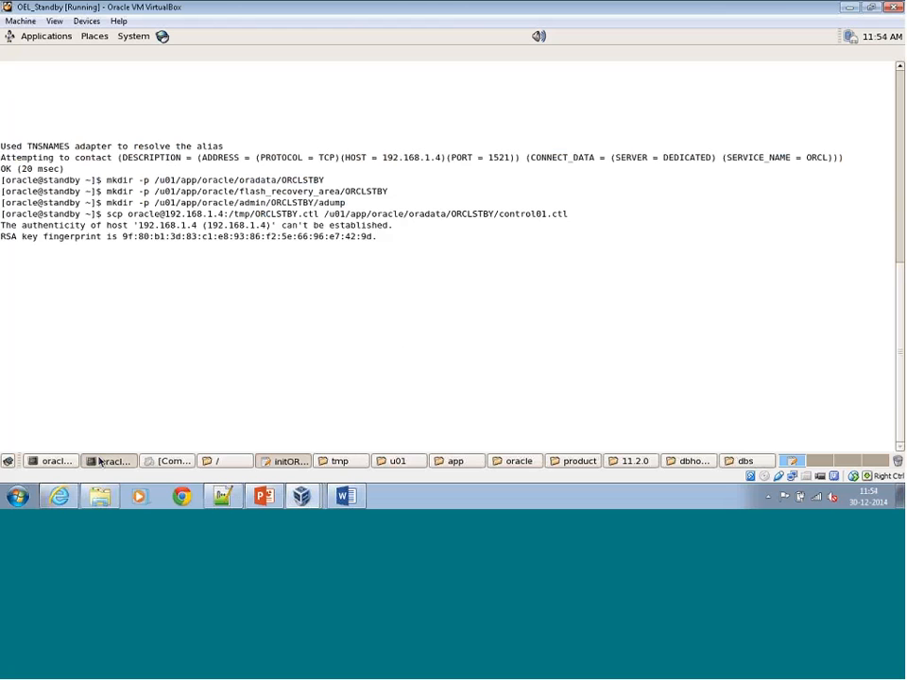
left_click(58, 463)
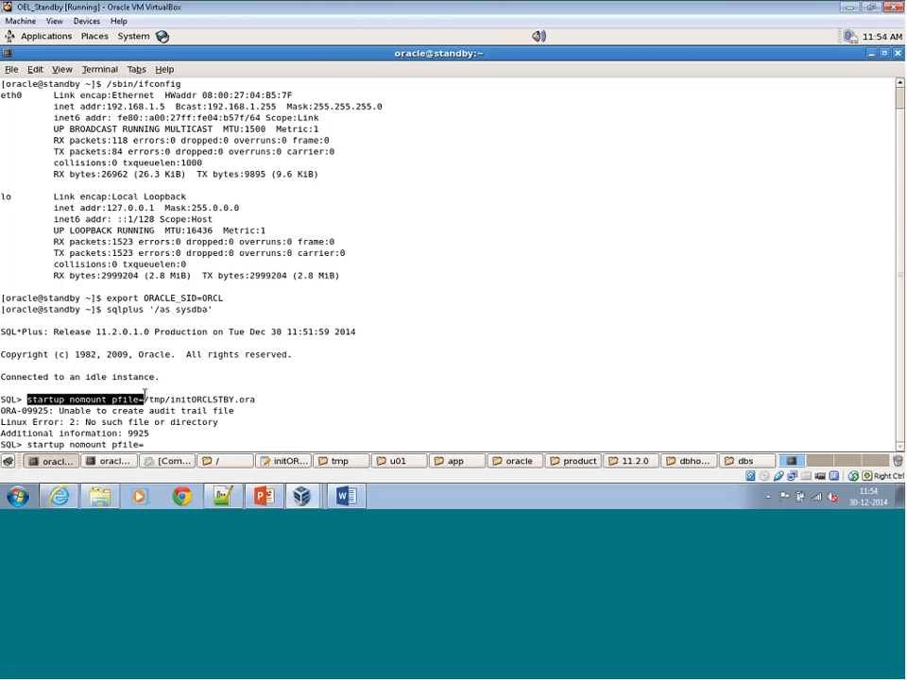
left_click_drag(144, 399, 255, 399)
right_click(255, 400)
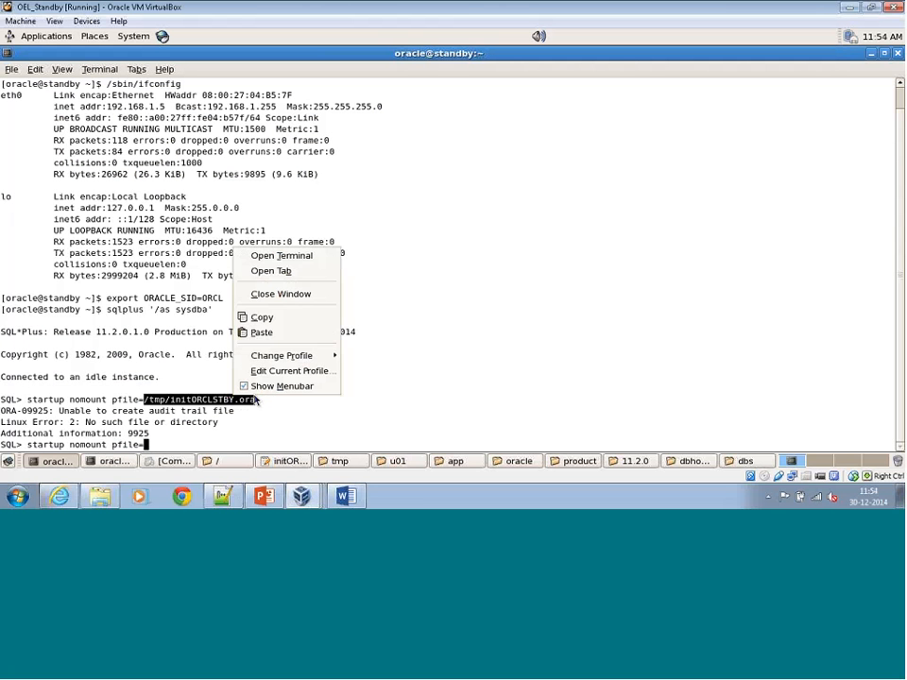
right_click(370, 259)
right_click(371, 259)
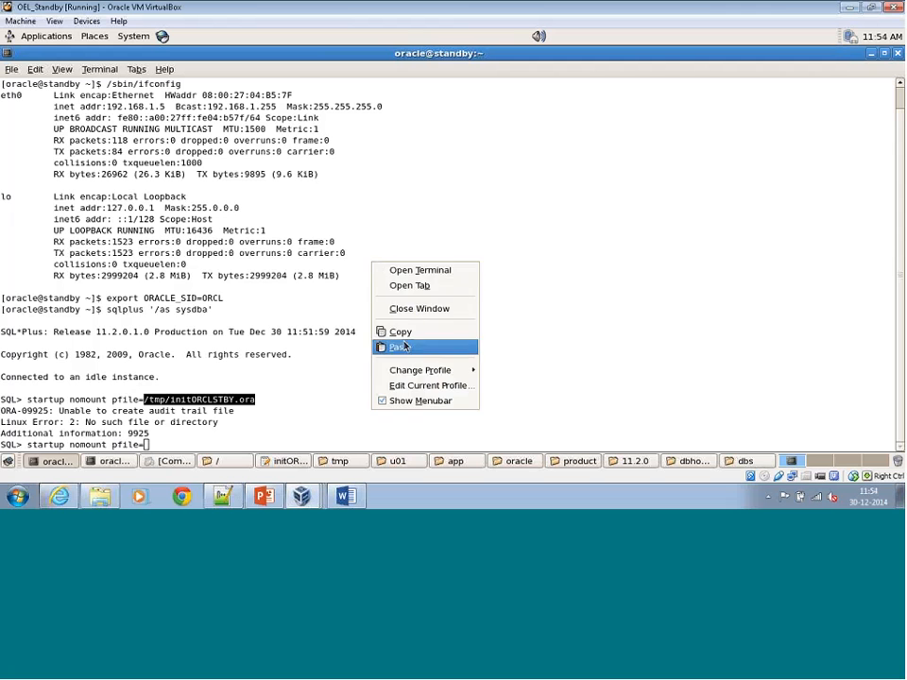
left_click(400, 348)
key("Return")
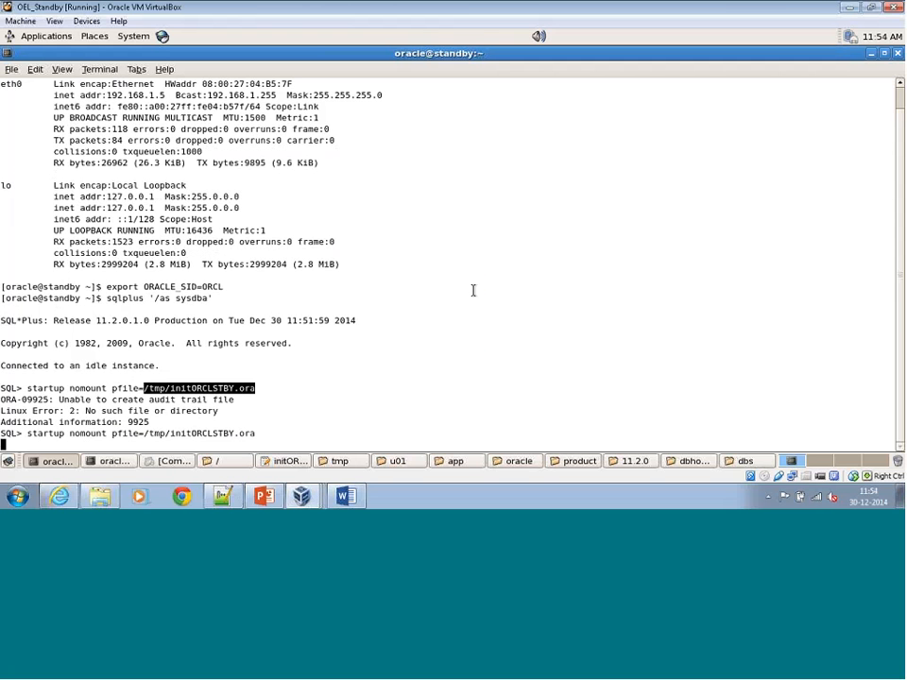
Examine the path settings in initORCLSTBY.ora, the startup errors and the contents of the dbhome_1 folder.
left_click(289, 461)
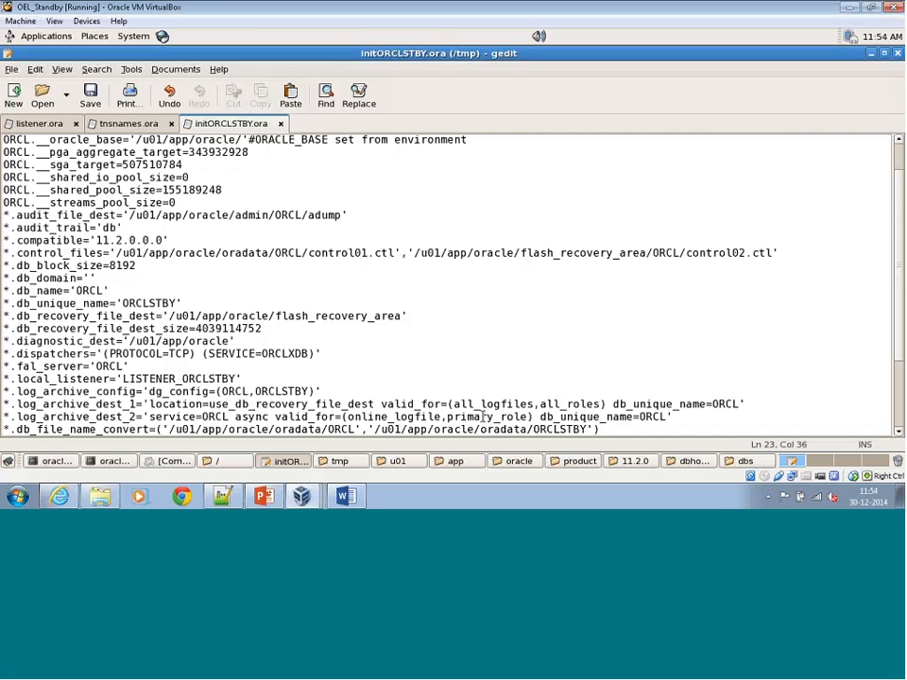
scroll(230, 374, "down", 1)
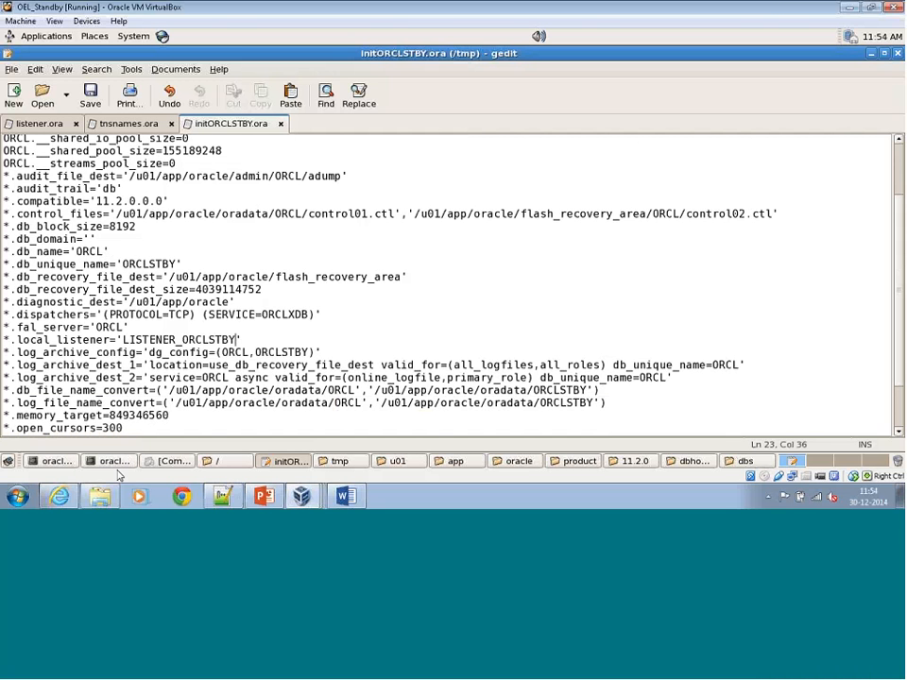
left_click(54, 461)
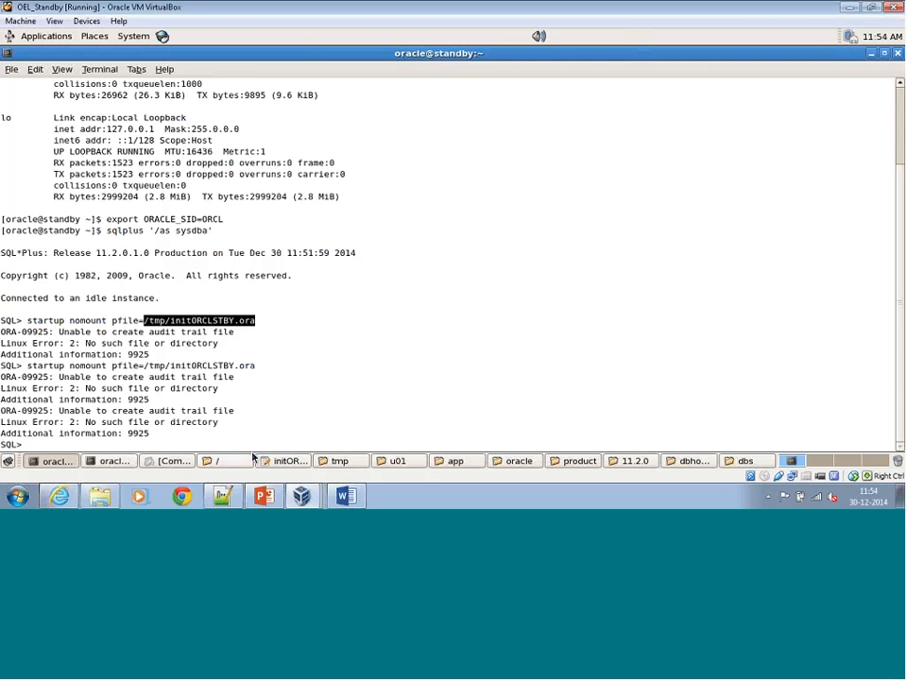
left_click(290, 461)
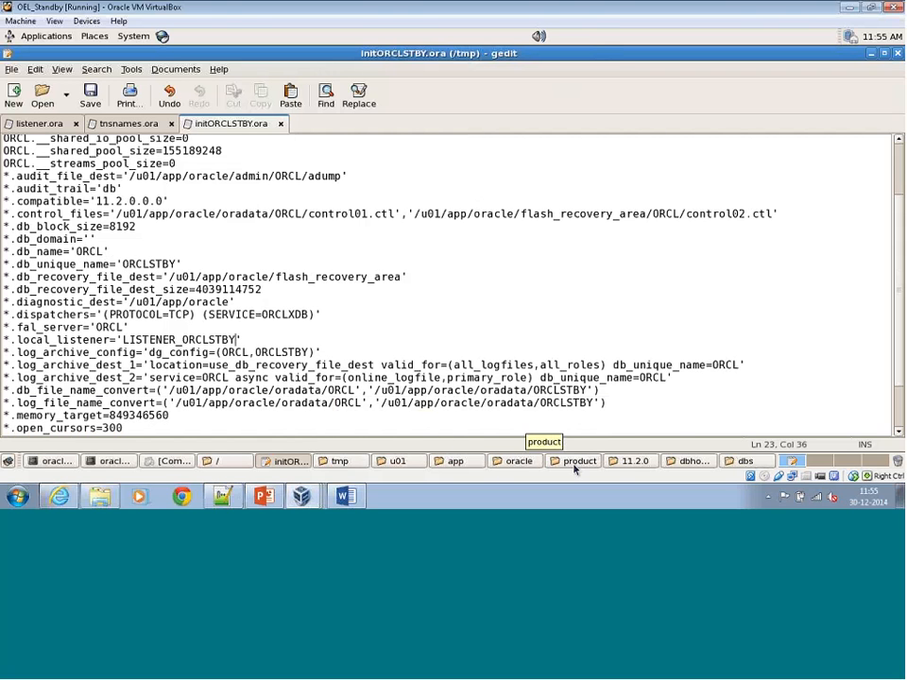
left_click(688, 464)
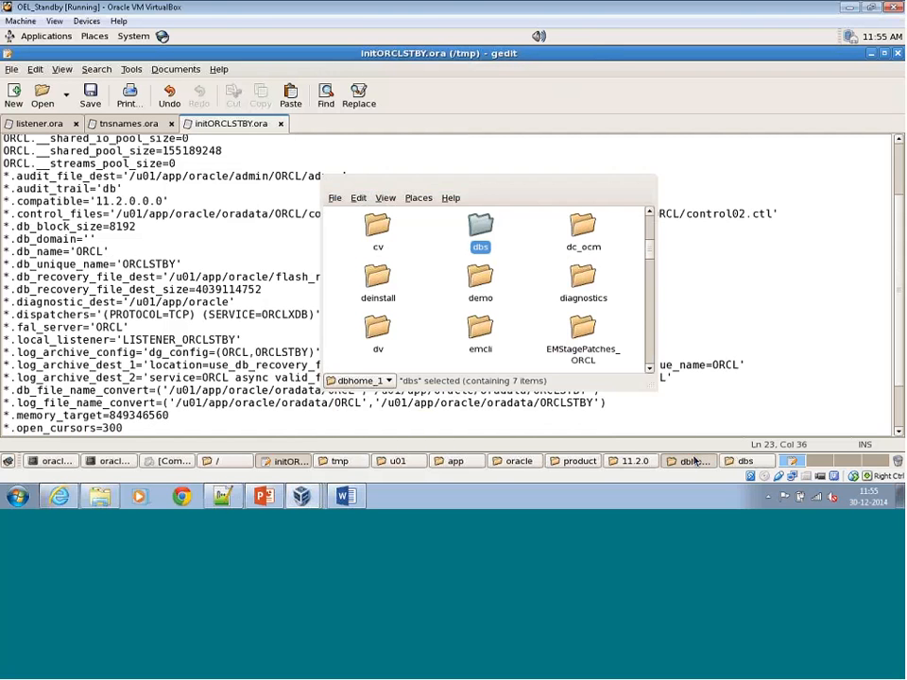
double_click(417, 185)
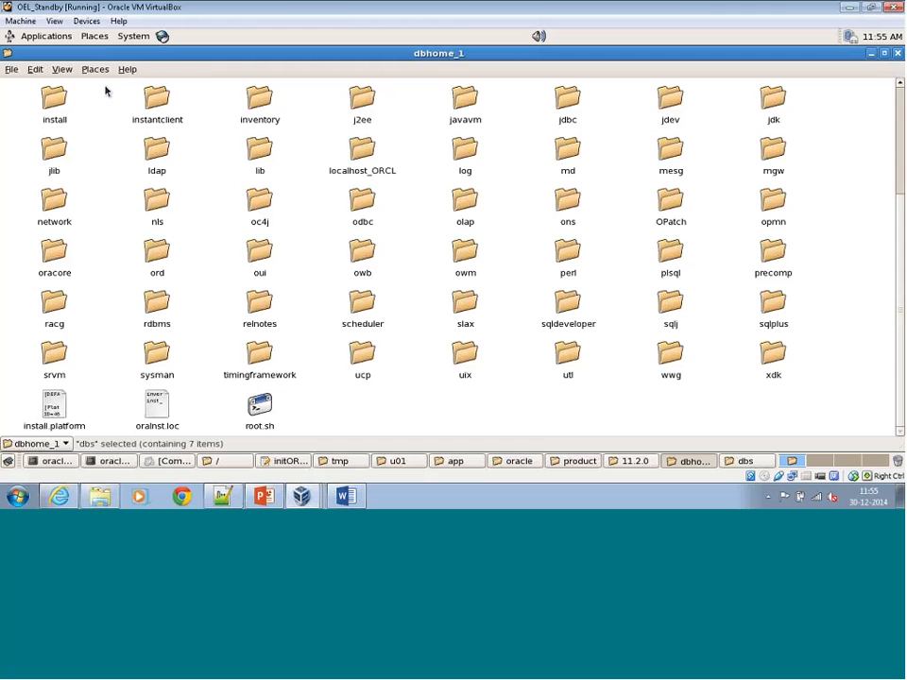
left_click(870, 53)
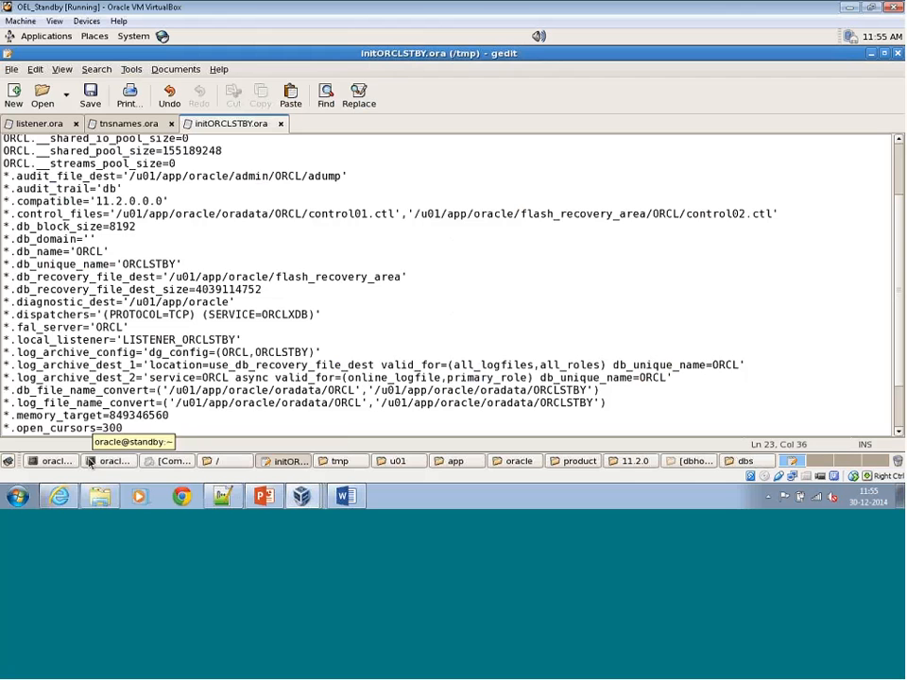
Compare the startup errors and the ORCLSTBY directories created in the terminals with the path settings in initORCLSTBY.ora.
left_click(54, 461)
scroll(337, 304, "up", 3)
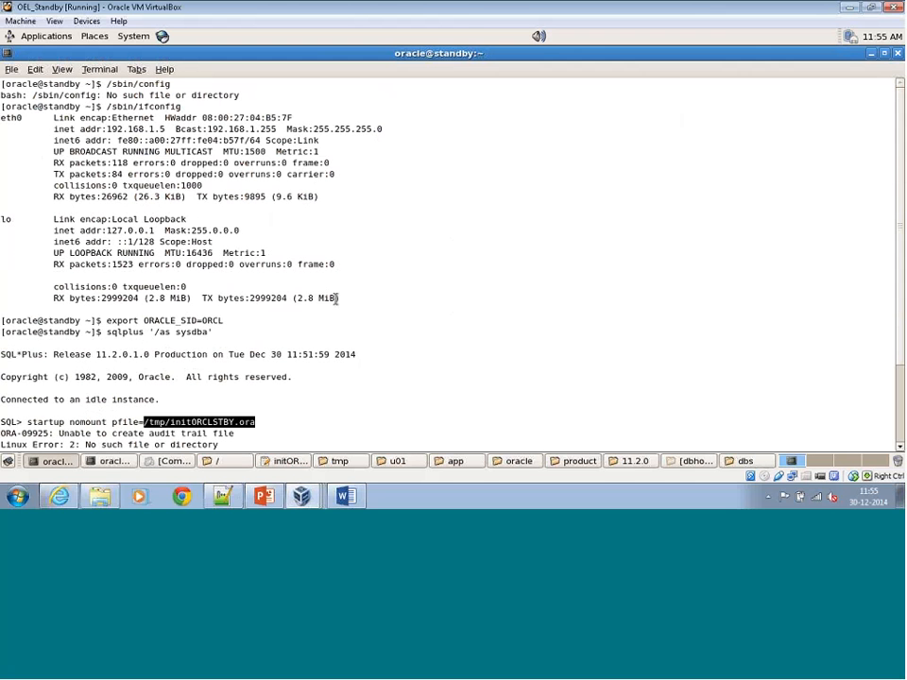
left_click(229, 415)
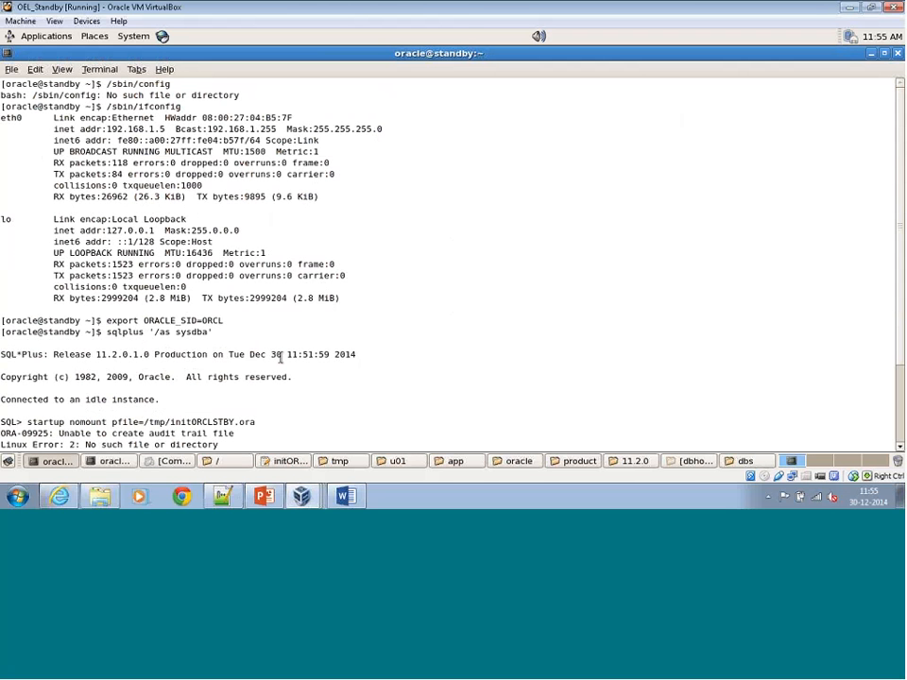
scroll(262, 368, "down", 3)
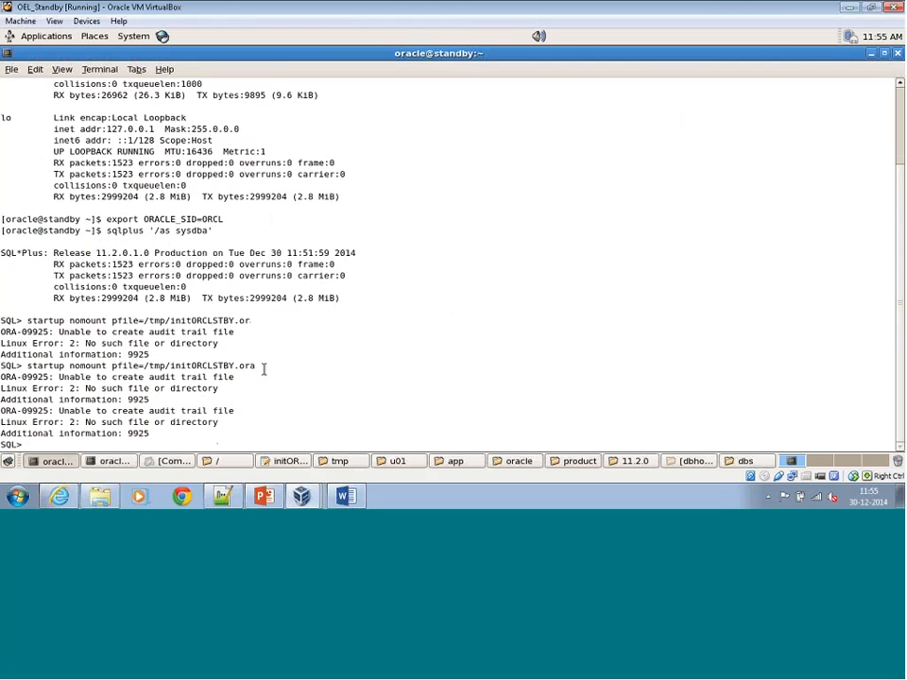
left_click(111, 461)
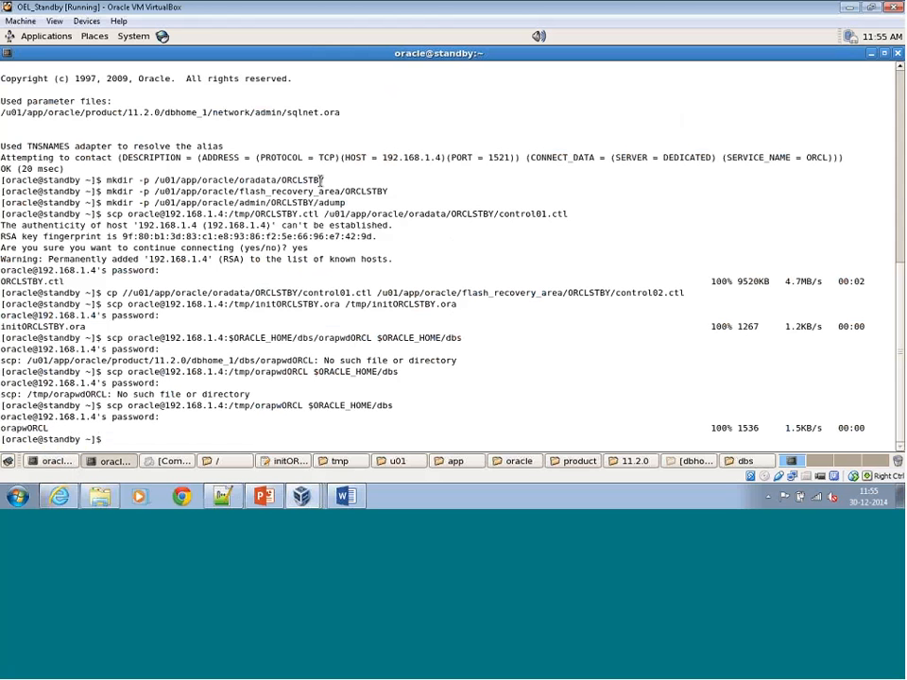
left_click(298, 462)
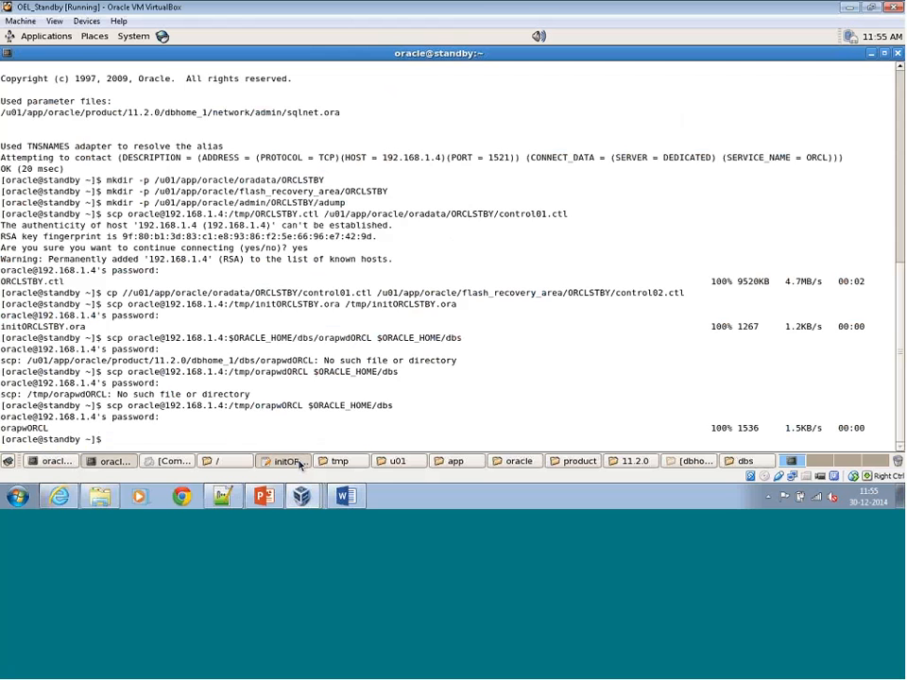
left_click(299, 462)
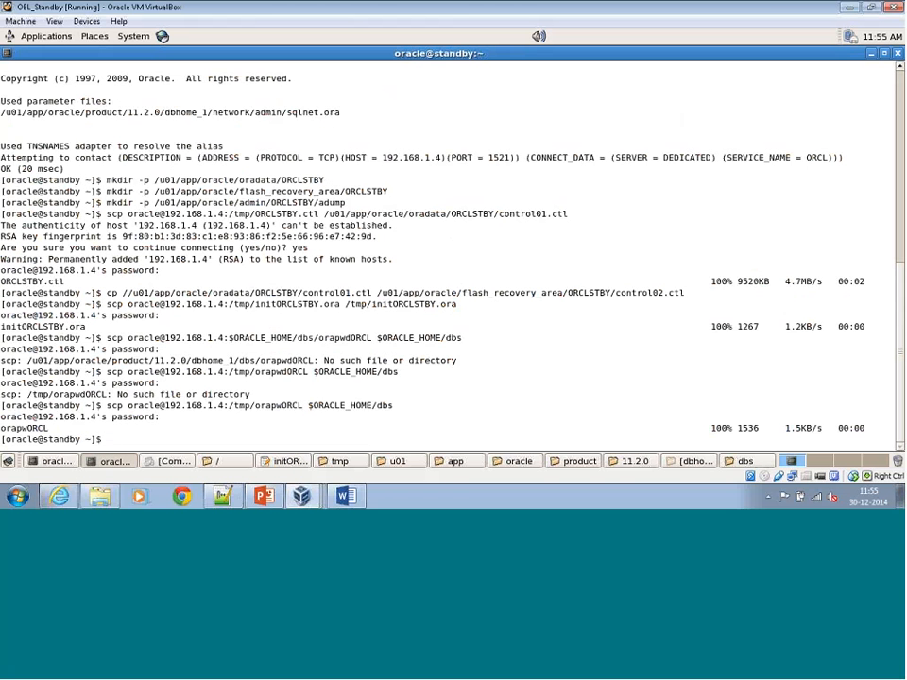
key("alt+Tab")
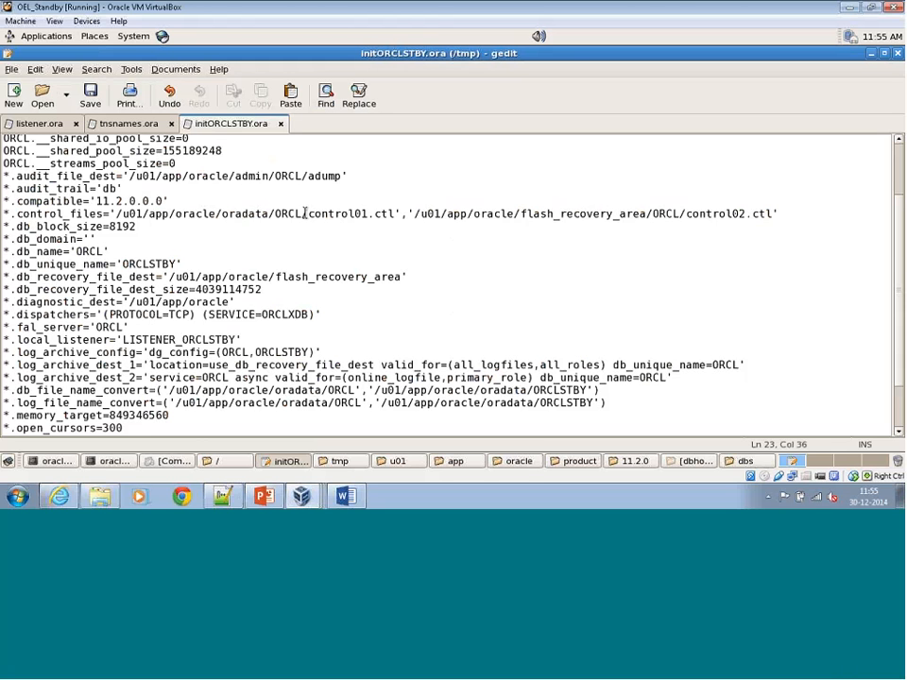
Change the ORCL folder to ORCLSTBY in both control_files paths of initORCLSTBY.ora and save the file.
left_click(306, 213)
type("S")
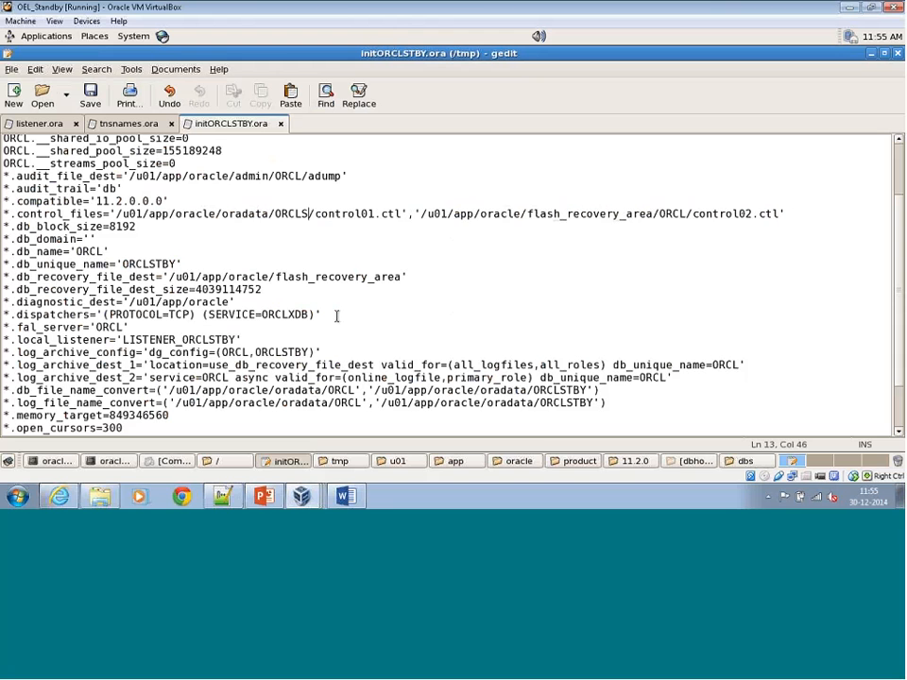
type("TBY")
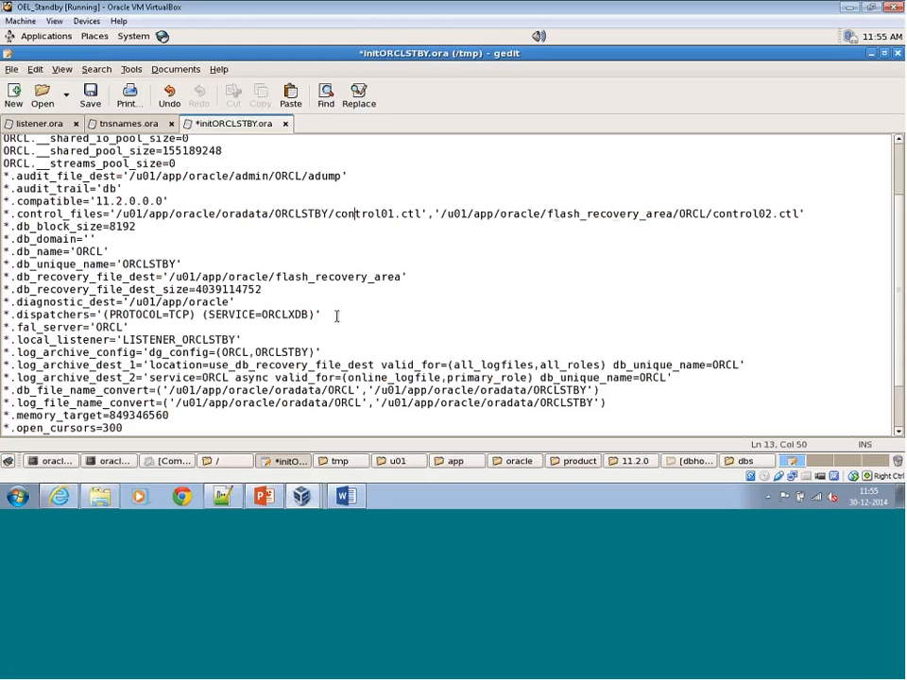
key("Right")
key("Right")
key("Right")
key("Right")
key("Right")
key("Right")
key("Right")
key("Right")
key("Right")
key("Right")
key("Right")
key("Right")
key("Right")
key("Right")
key("Right")
key("Right")
key("Right")
key("Right")
key("Right")
key("Right")
key("Right")
key("Right")
key("Right")
key("Right")
key("Right")
key("Right")
key("Right")
key("Right")
key("Right")
type("STBY")
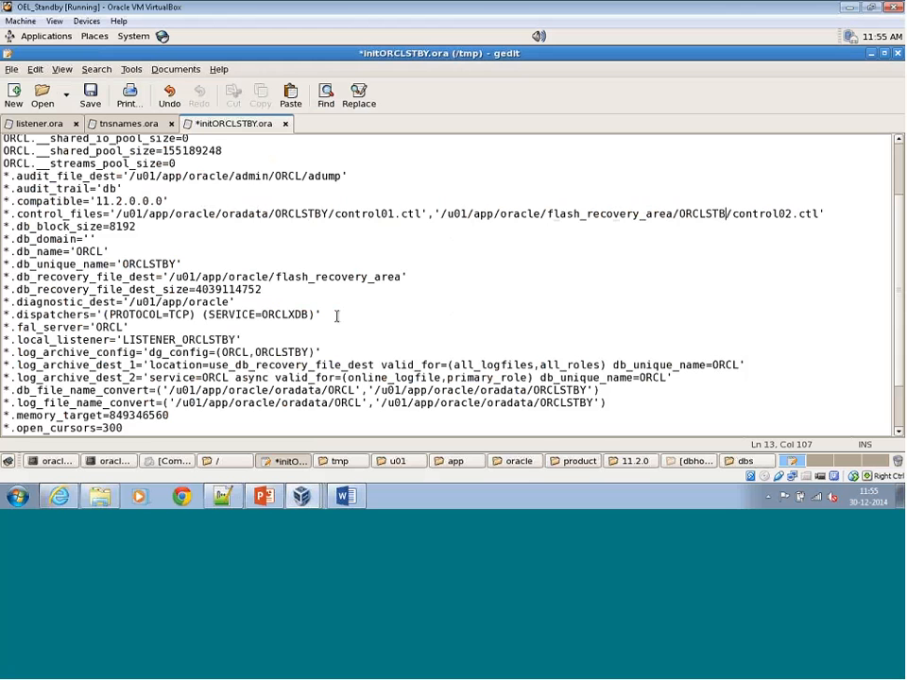
key("ctrl+s")
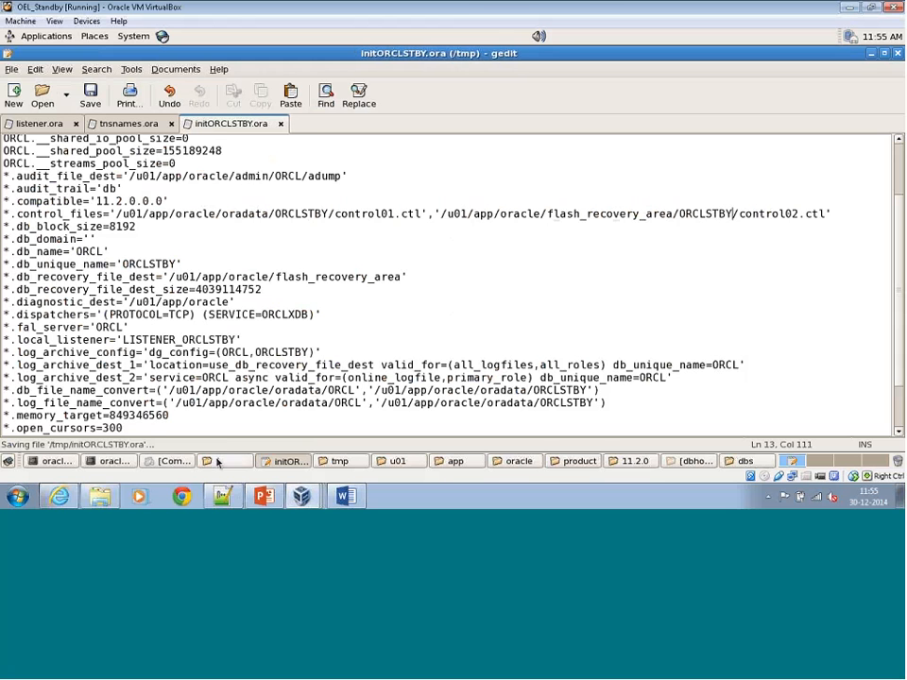
Try to start the instance by rerunning startup nomount pfile=/tmp/initORCLSTBY.ora, copied from the earlier command at the SQL prompt.
left_click(65, 462)
left_click(66, 466)
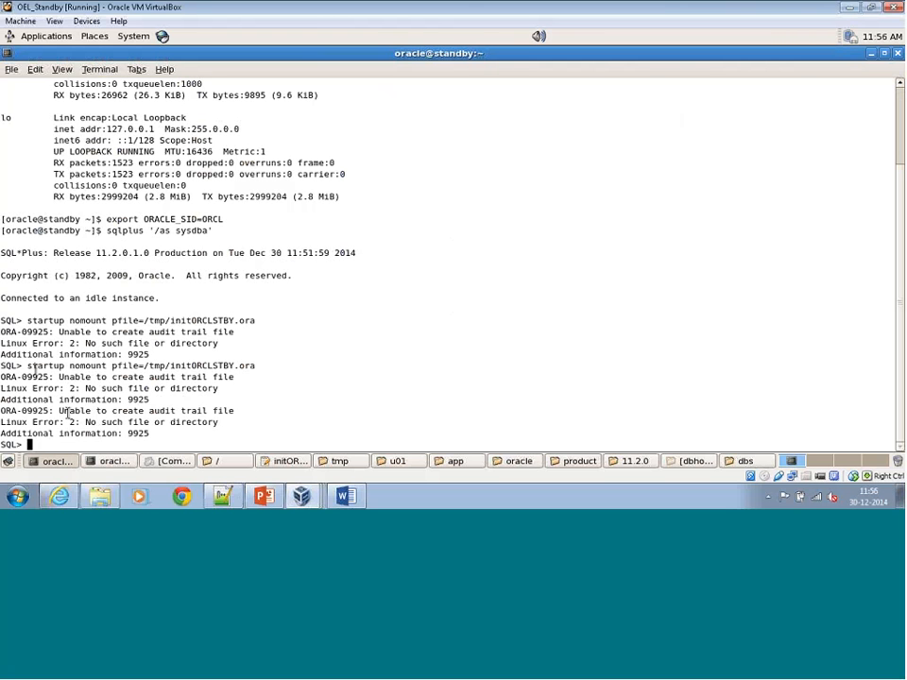
left_click_drag(27, 366, 251, 368)
right_click(251, 368)
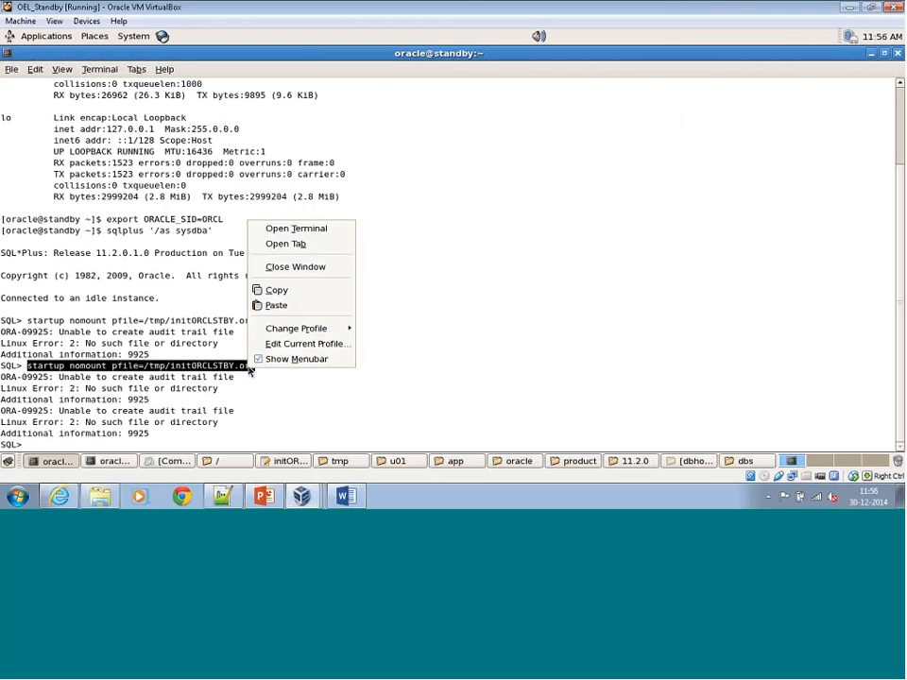
left_click(294, 292)
right_click(398, 197)
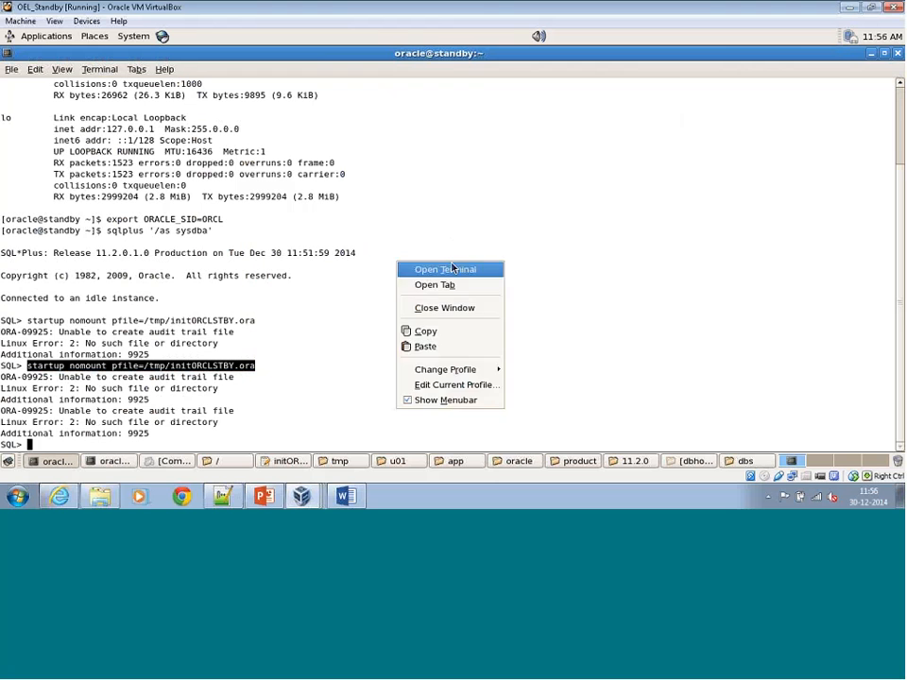
left_click(429, 346)
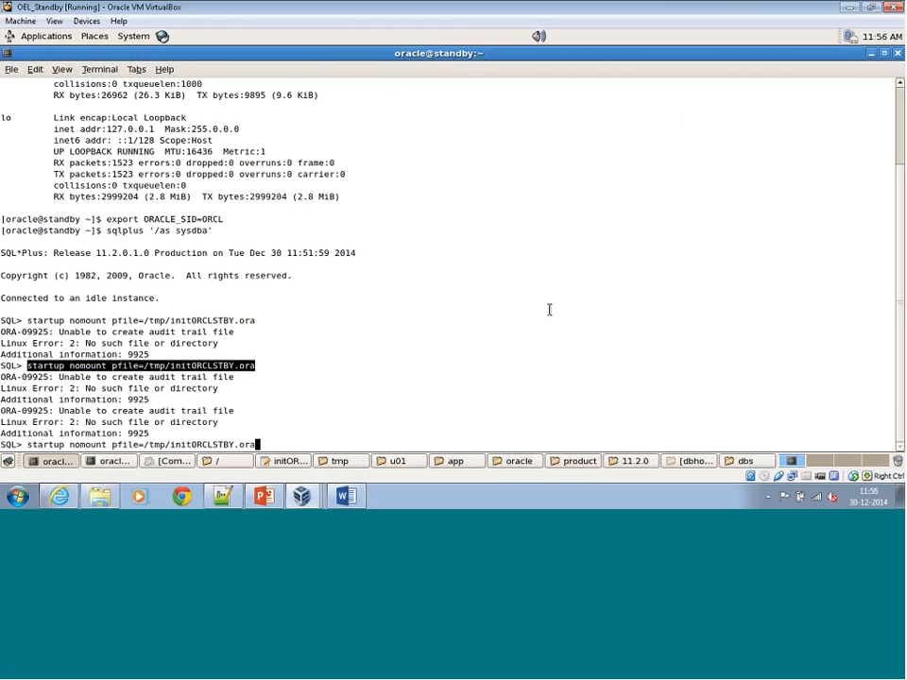
key("Return")
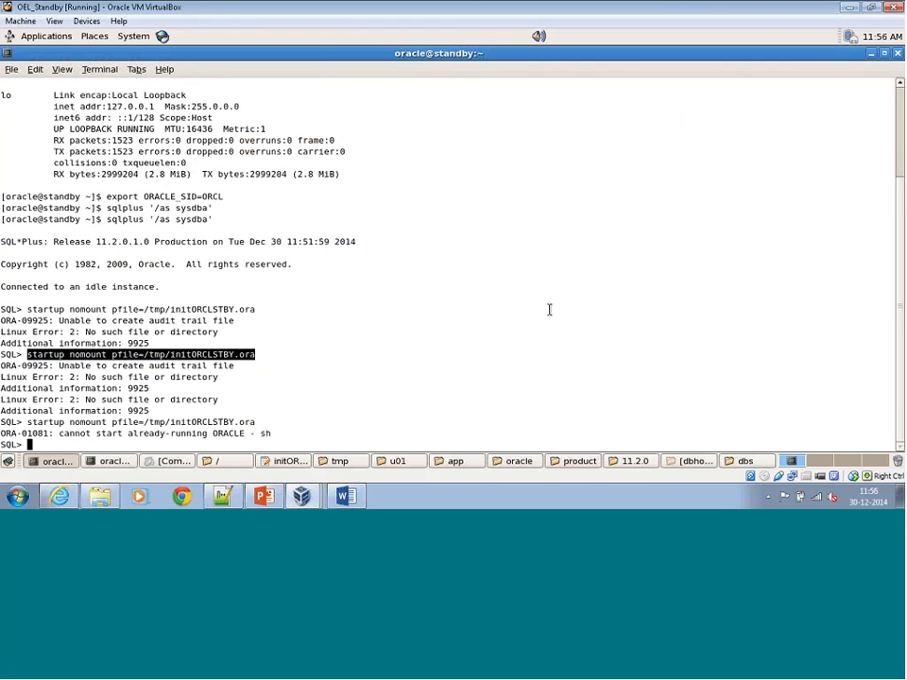
Try to shut down the running instance with shut immediate.
type("s")
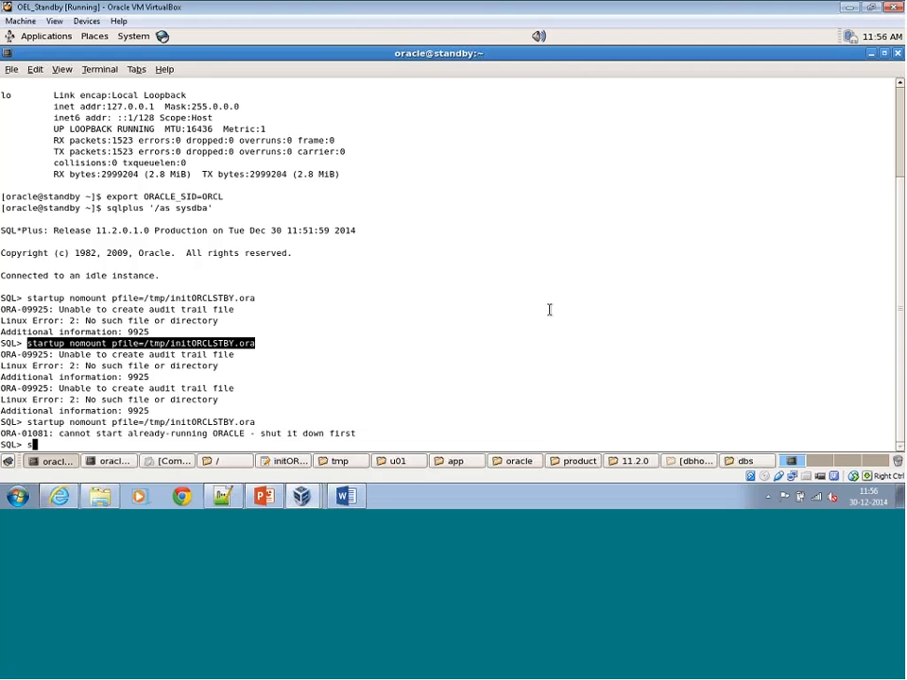
type("hut immediate")
key("Return")
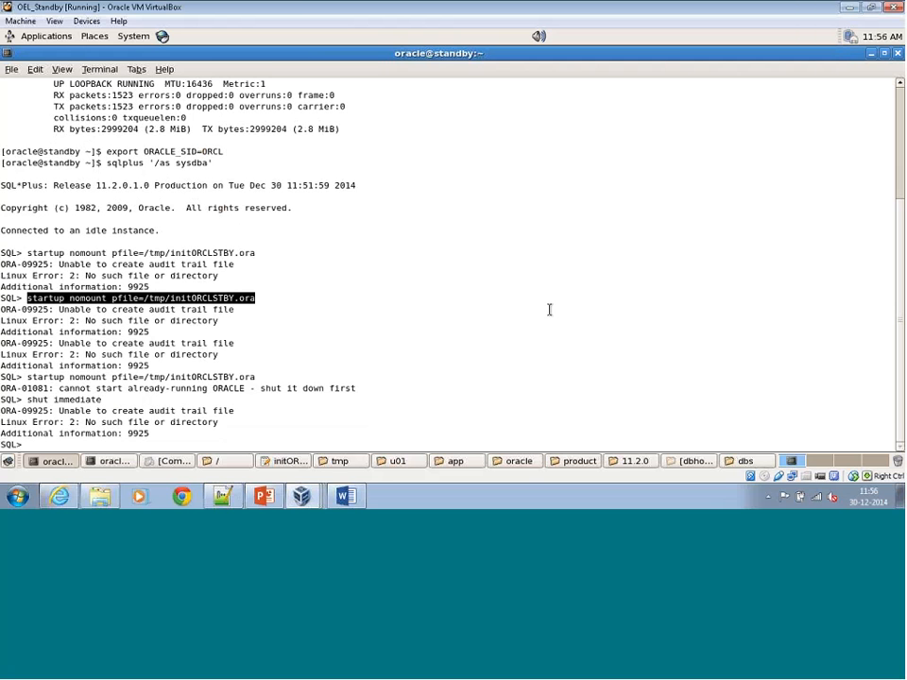
Try again to start the instance in nomount mode by reusing the highlighted startup command with pfile=/tmp/initORCLSTBY.ora.
right_click(246, 299)
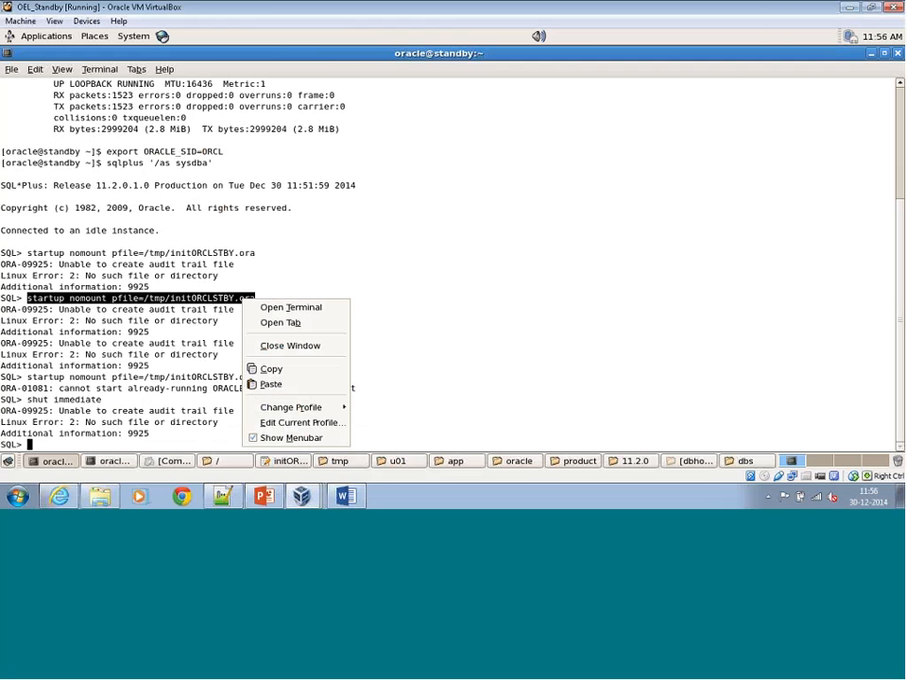
left_click(267, 368)
right_click(396, 297)
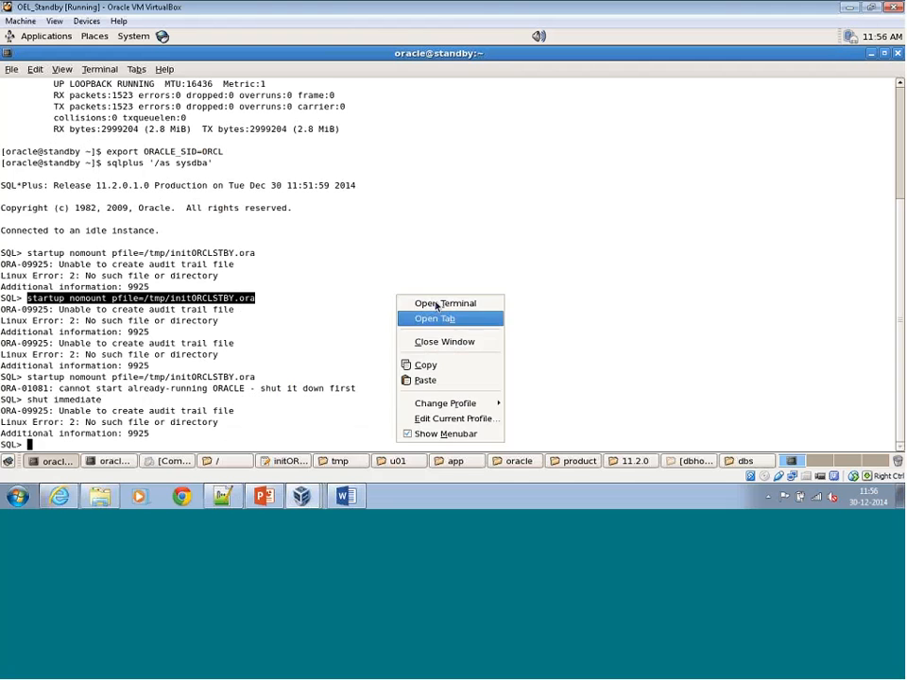
left_click(420, 379)
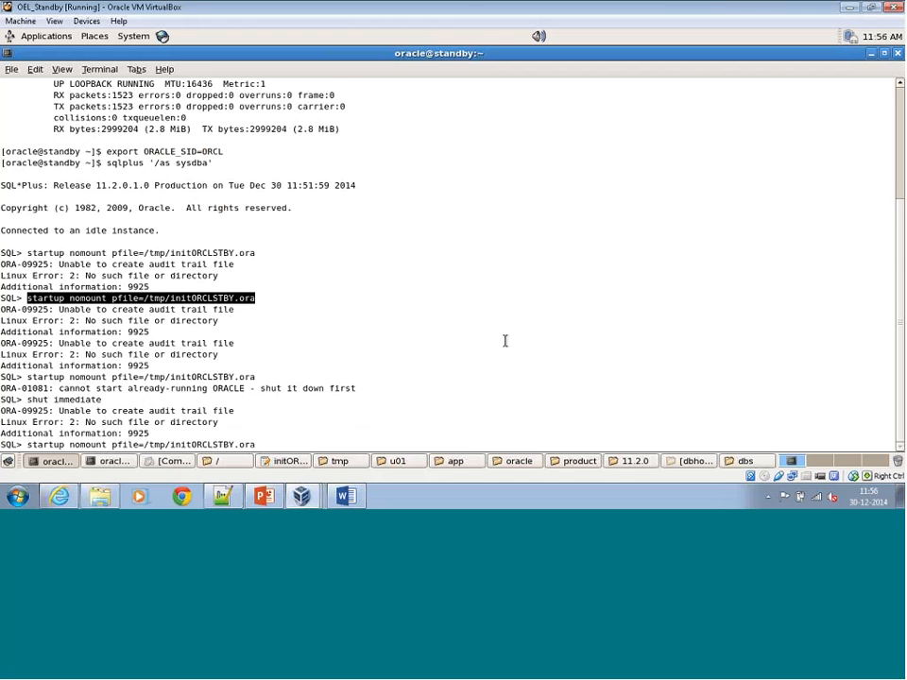
key("Return")
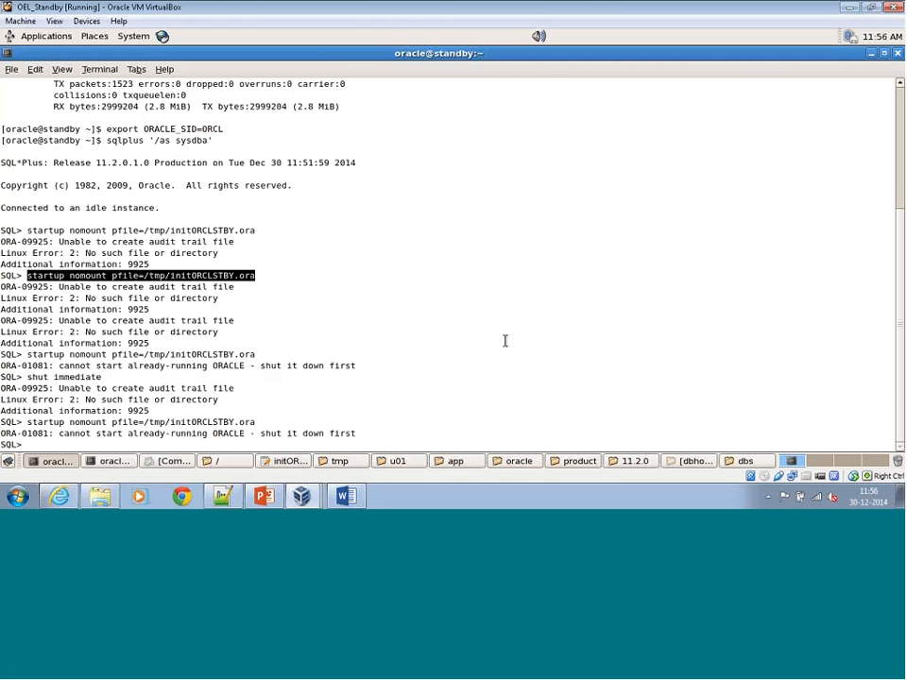
left_click(505, 41)
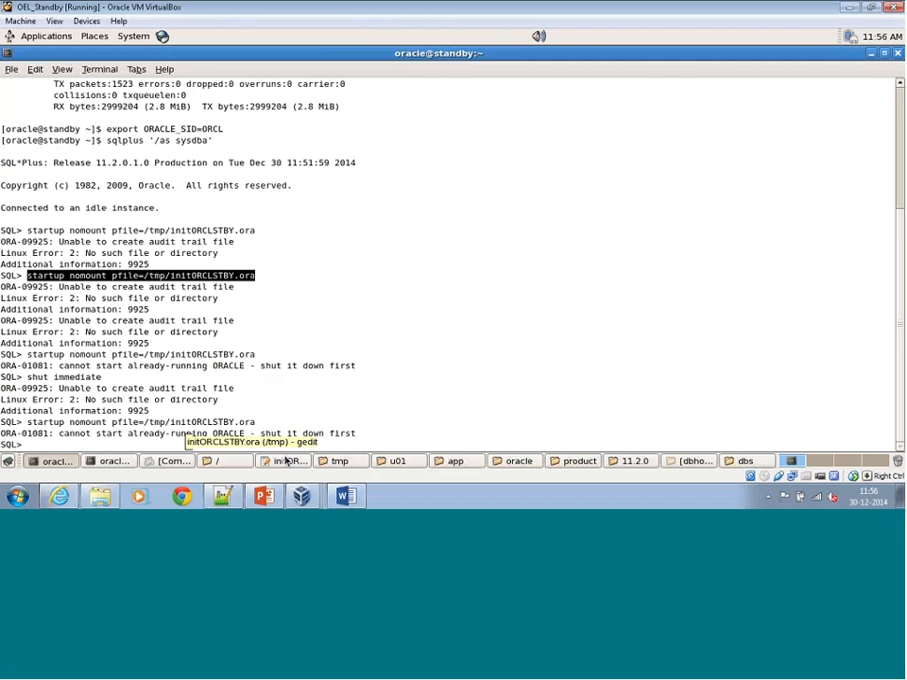
Change the audit_file_dest path in initORCLSTBY.ora to /u01/app/oracle/admin/ORCLSTBY/adump and save the file.
left_click(286, 460)
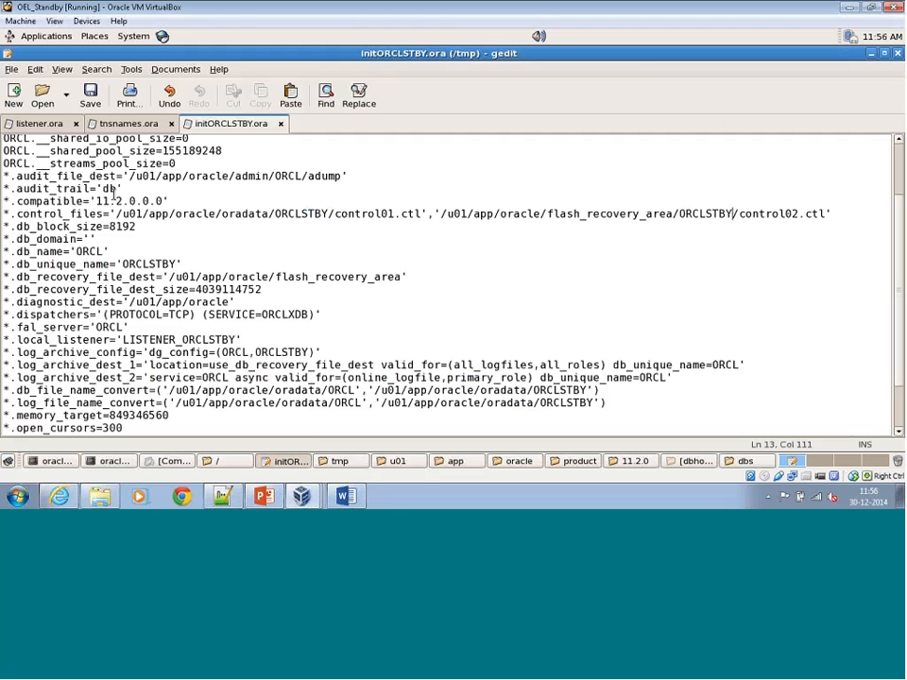
left_click(301, 177)
type("STABY")
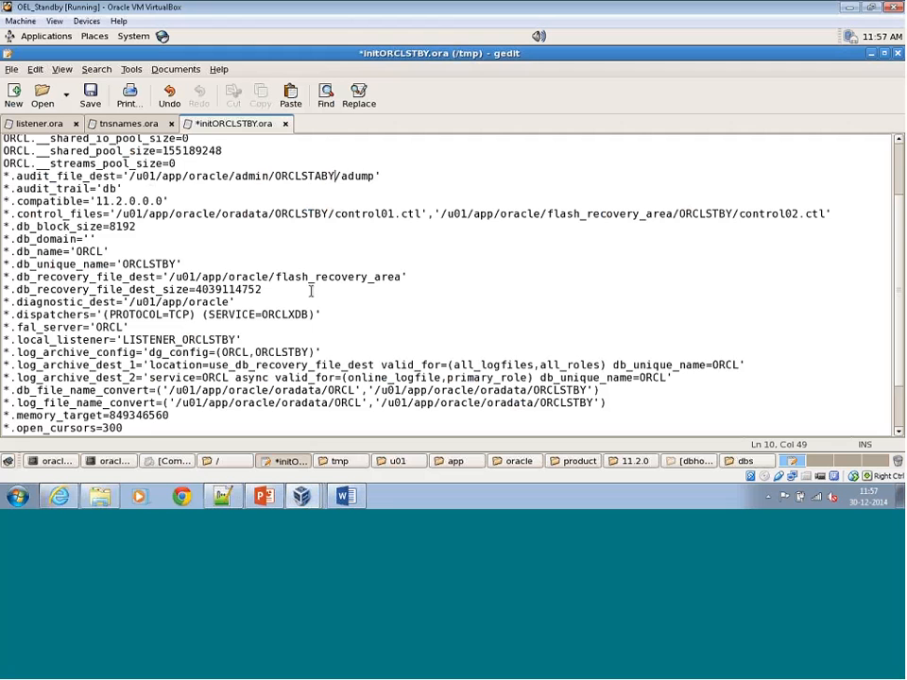
key("BackSpace")
key("ctrl+s")
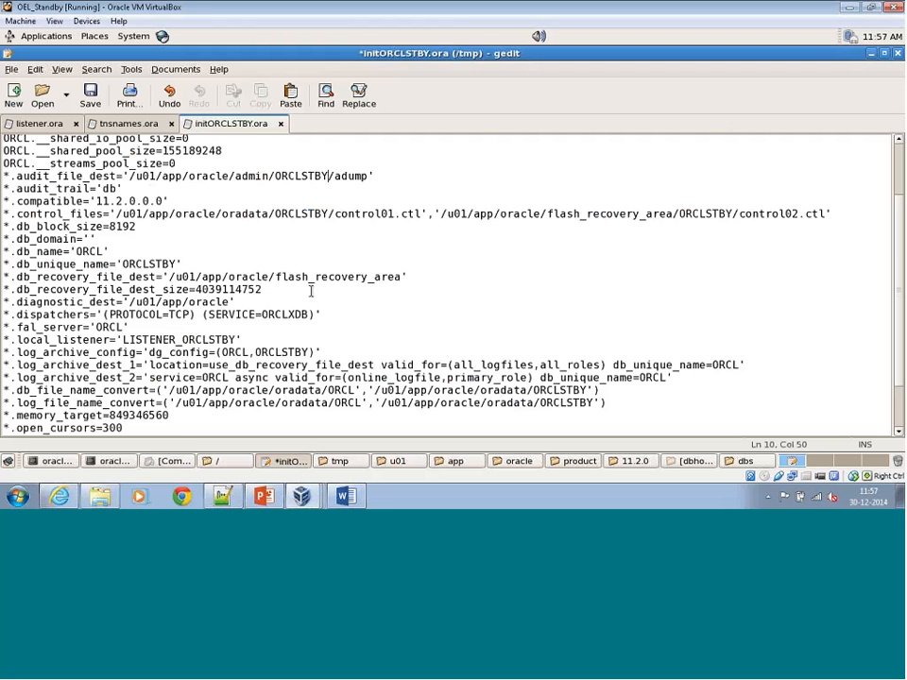
Return to the SQL*Plus session and try to stop the instance with shut immediate.
left_click(116, 463)
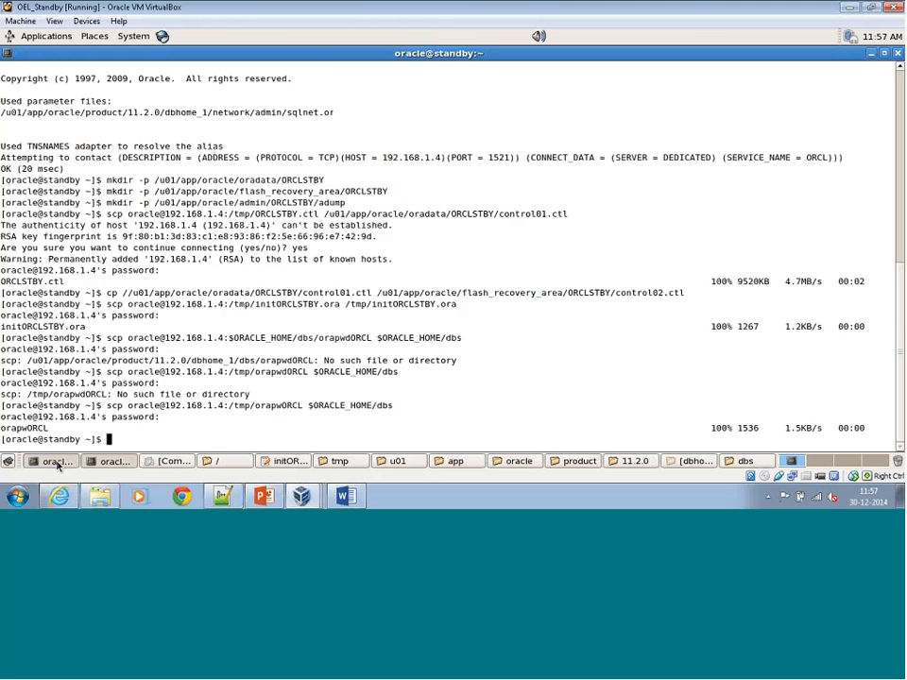
left_click(54, 462)
left_click(200, 317)
type("shut im")
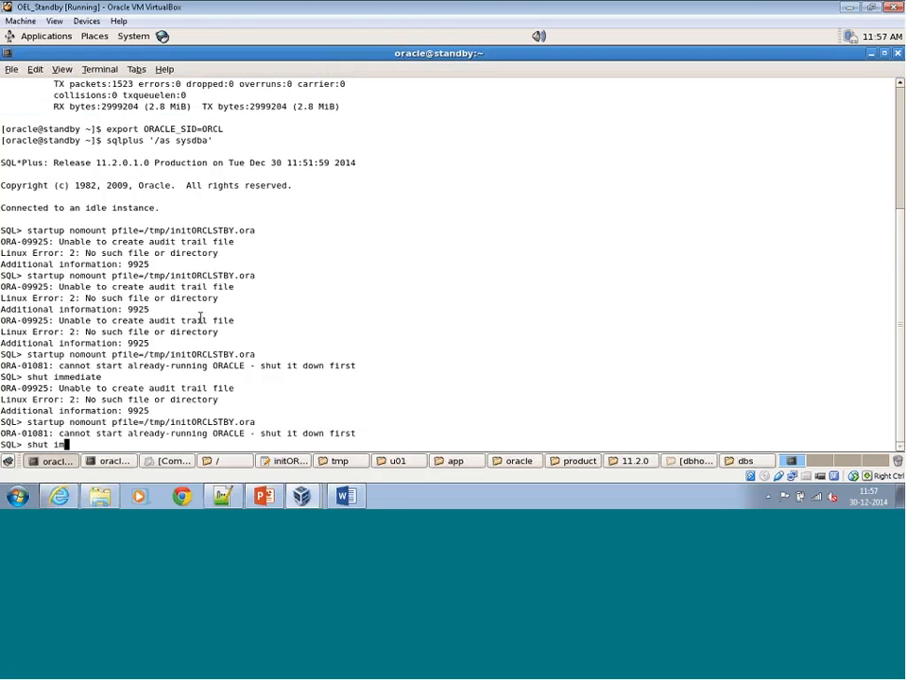
type("mediate")
key("Return")
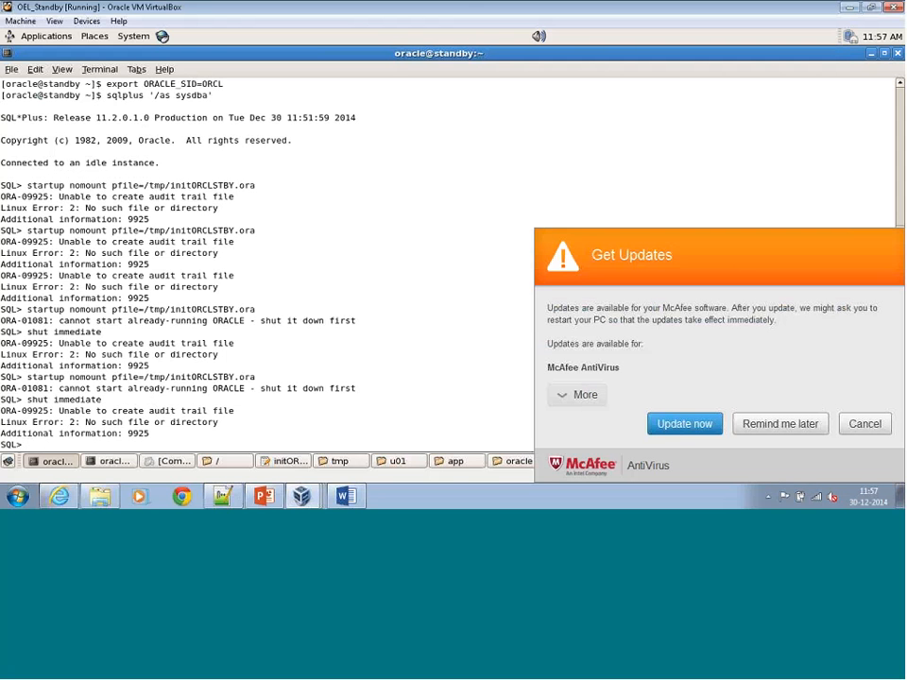
Postpone the McAfee AntiVirus update reminder for 4 hours and return to an empty SQL prompt.
left_click(780, 423)
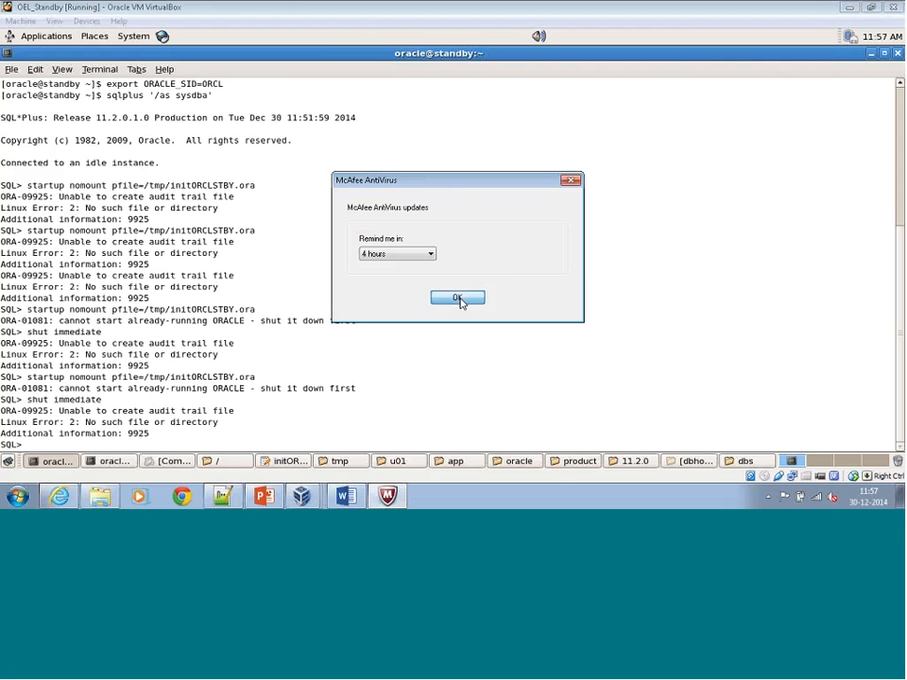
left_click(458, 296)
key("Return")
key("Return")
key("Return")
key("Return")
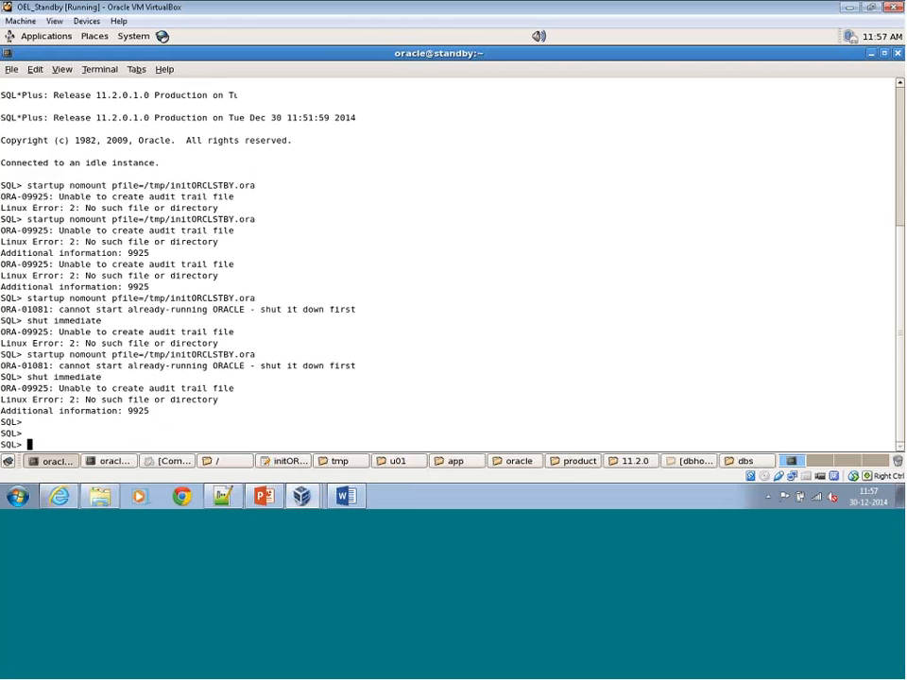
Try to start the instance by pasting and running the copied startup nomount pfile=/tmp/initORCLSTBY.ora command.
right_click(366, 273)
left_click(414, 359)
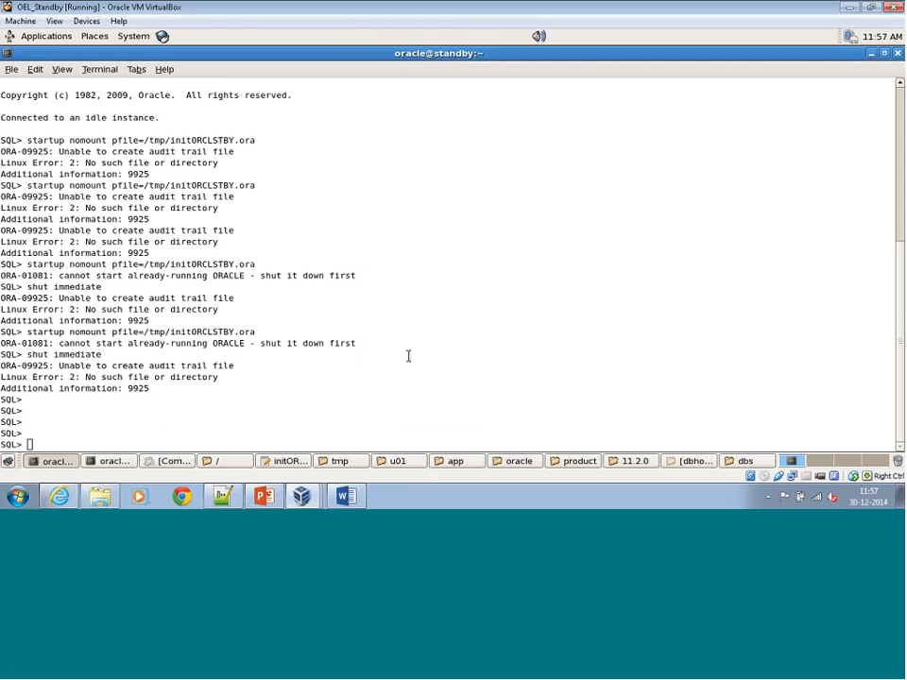
key("Return")
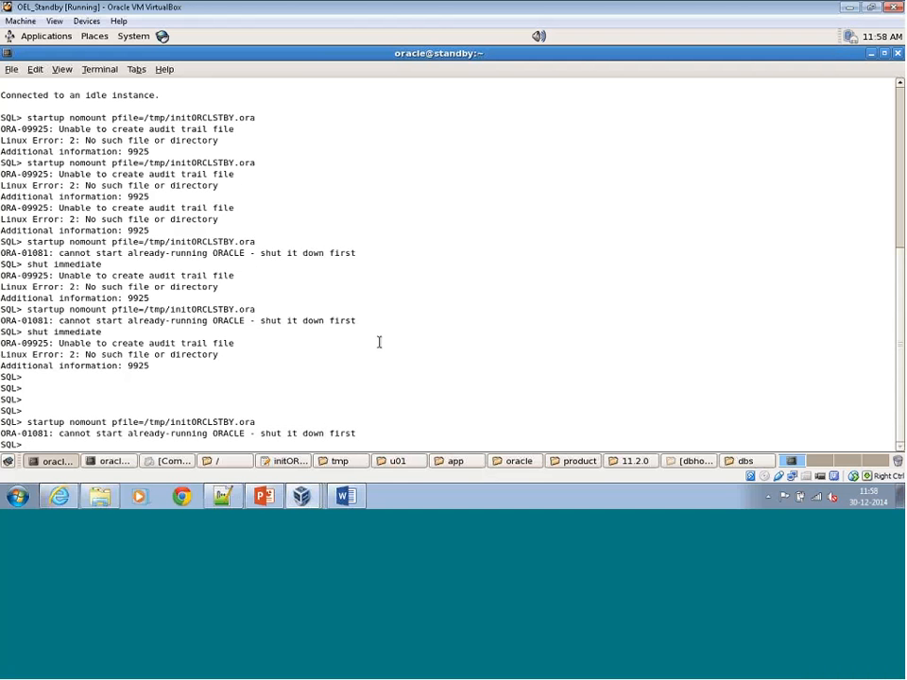
Exit SQL*Plus and list the running Oracle pmon processes with ps -ef | grep pmon.
type("exit")
key("Return")
type("ps")
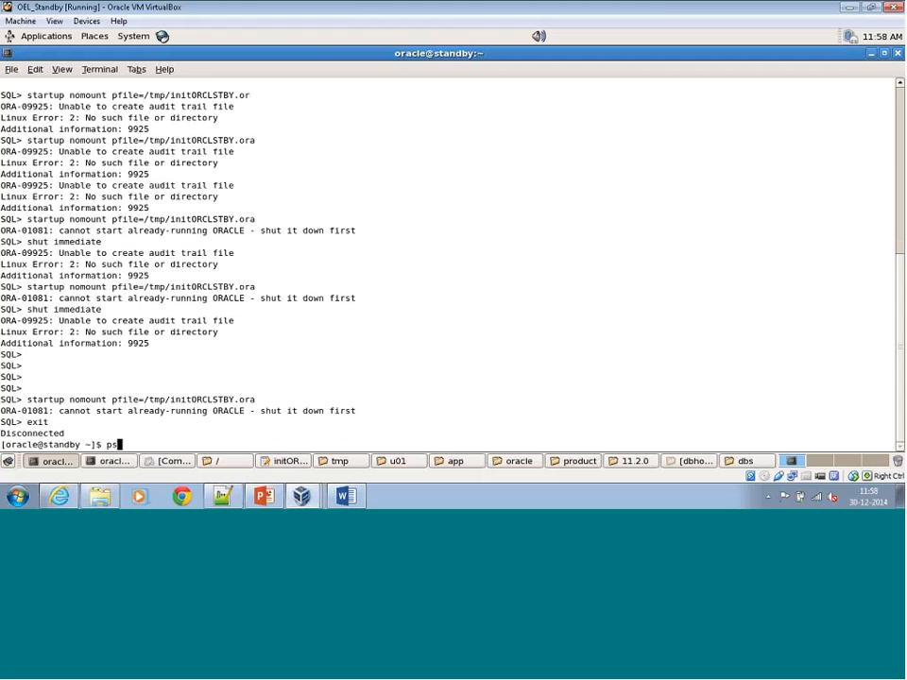
type(" -ef | grep pmon")
key("Return")
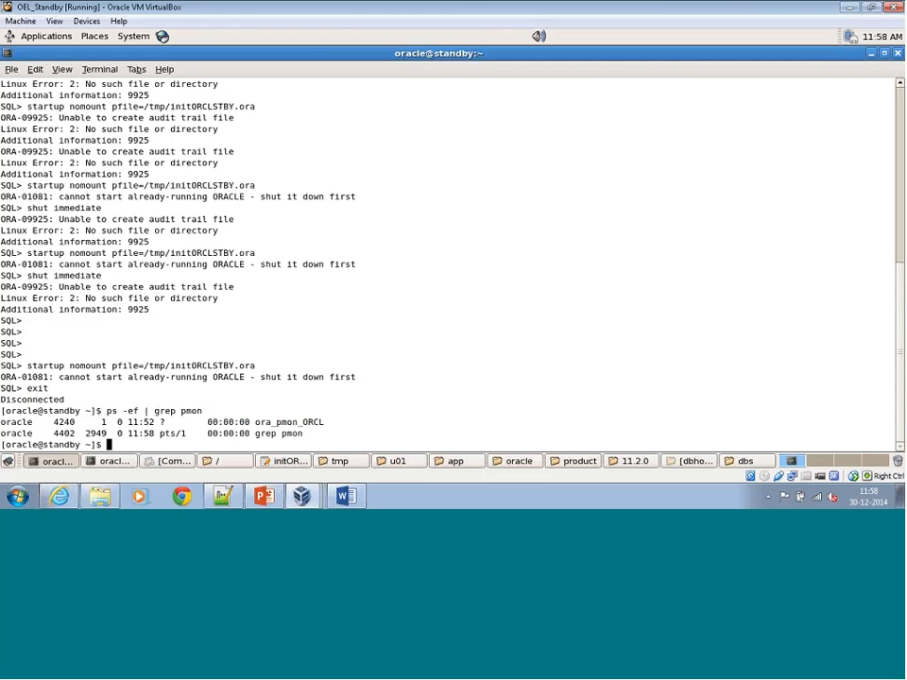
Force-kill the ora_pmon_ORCL process with kill -9 4240 and list the running pmon processes again.
type("kill -9 4240")
key("Return")
key("Up")
key("Up")
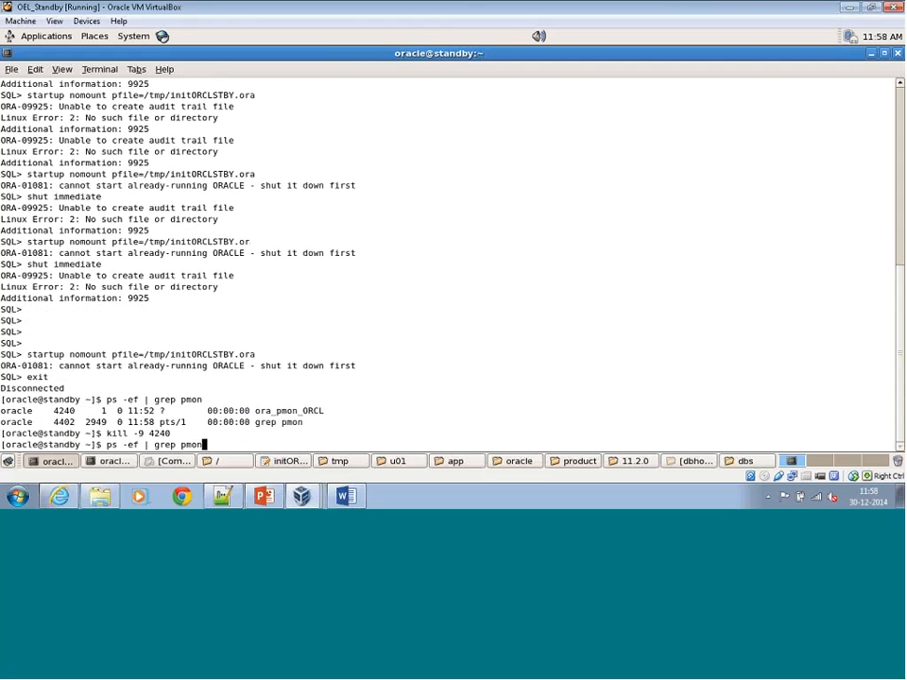
key("Return")
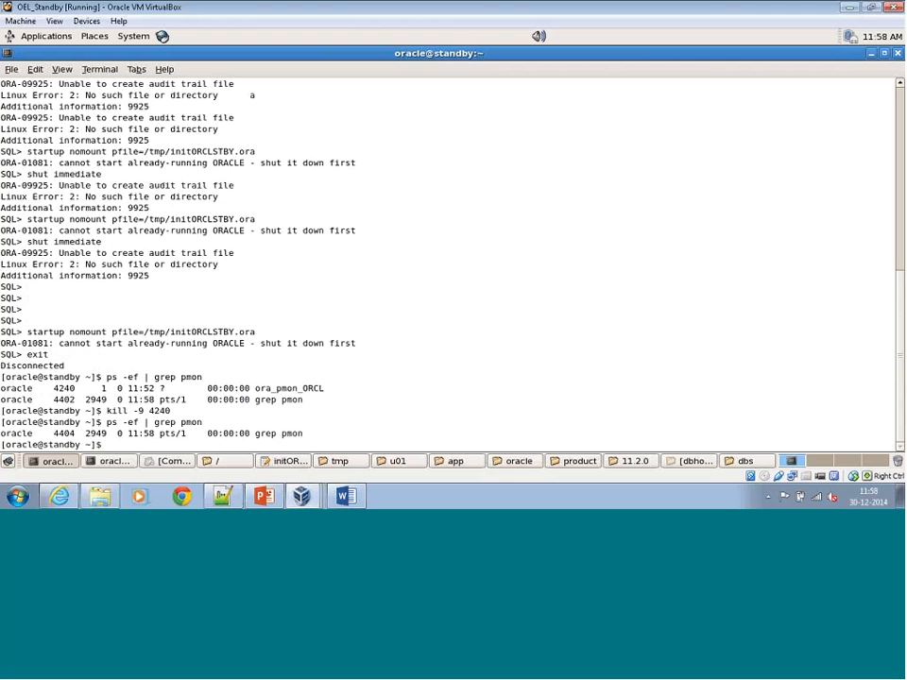
Try to connect with sqlplus '/as sysdba' and abort its user-name prompt to return to the shell.
key("Up")
key("Up")
key("Up")
key("Up")
key("Return")
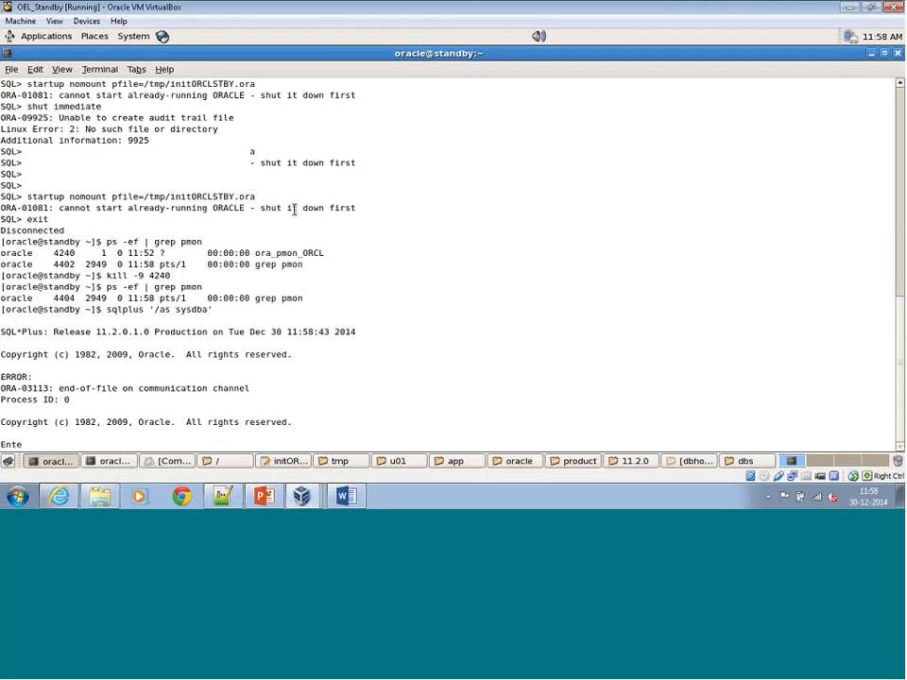
left_click_drag(28, 85, 171, 96)
left_click(195, 163)
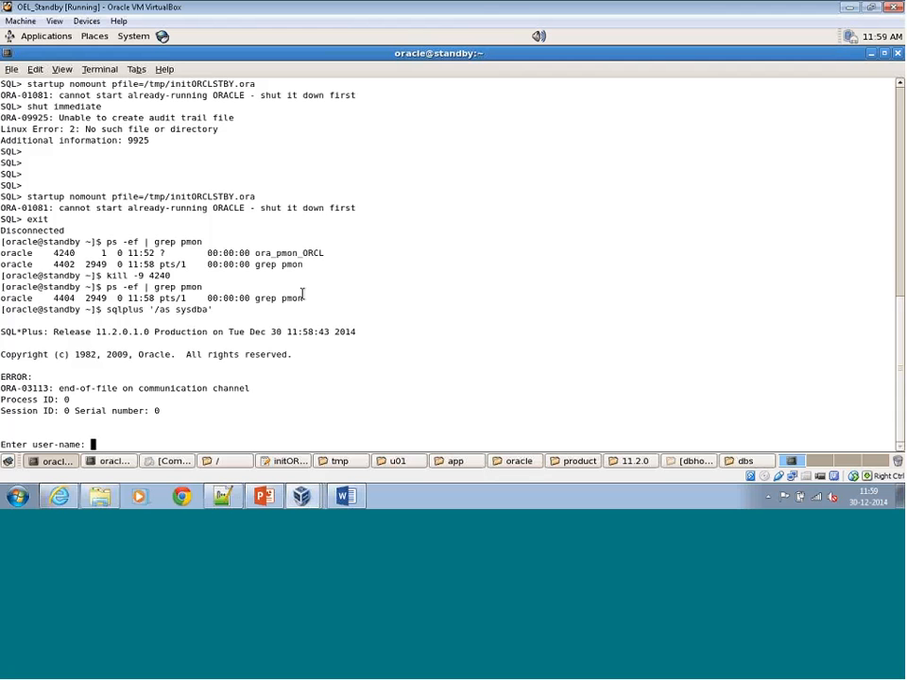
key("ctrl+c")
key("Return")
key("Return")
key("Return")
key("Return")
key("Return")
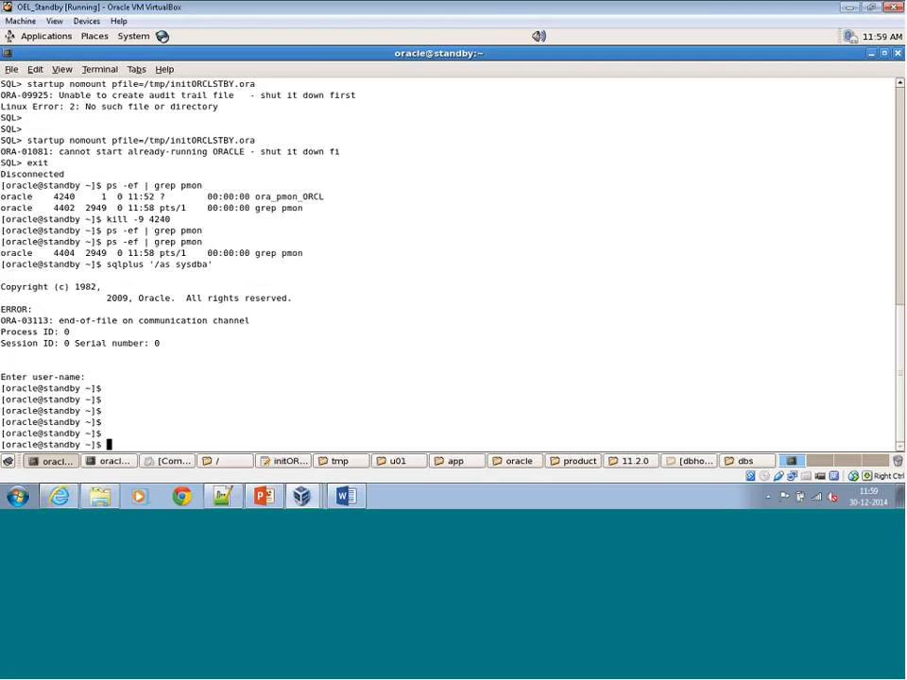
Restart the standby Linux system and minimise its virtual machine window.
left_click(134, 37)
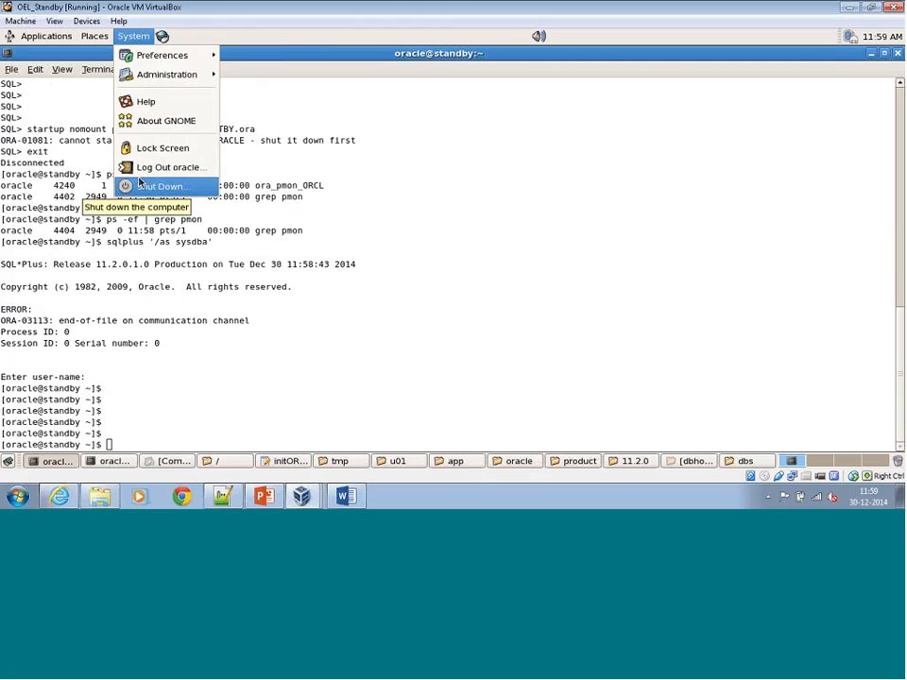
left_click(143, 186)
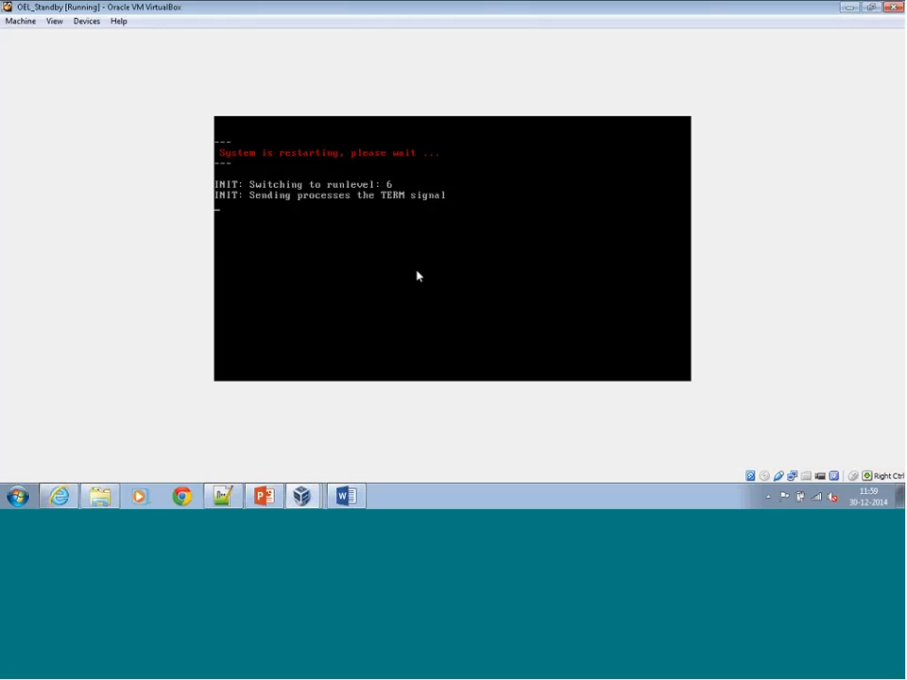
left_click(848, 8)
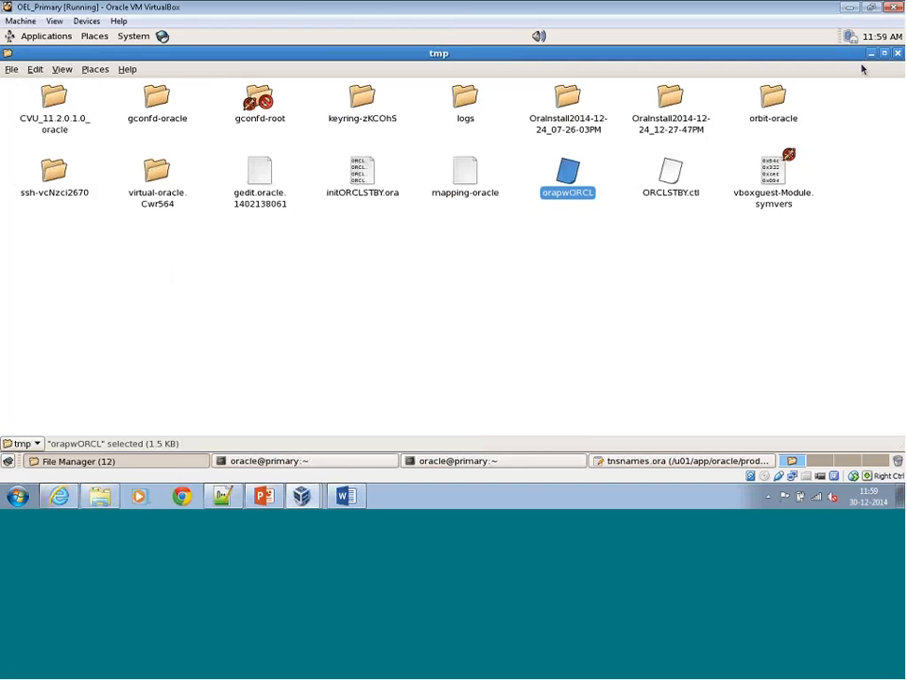
Minimise the tmp, dbs and dbhome_1 folder windows on the primary machine, and then its virtual machine window.
left_click(870, 55)
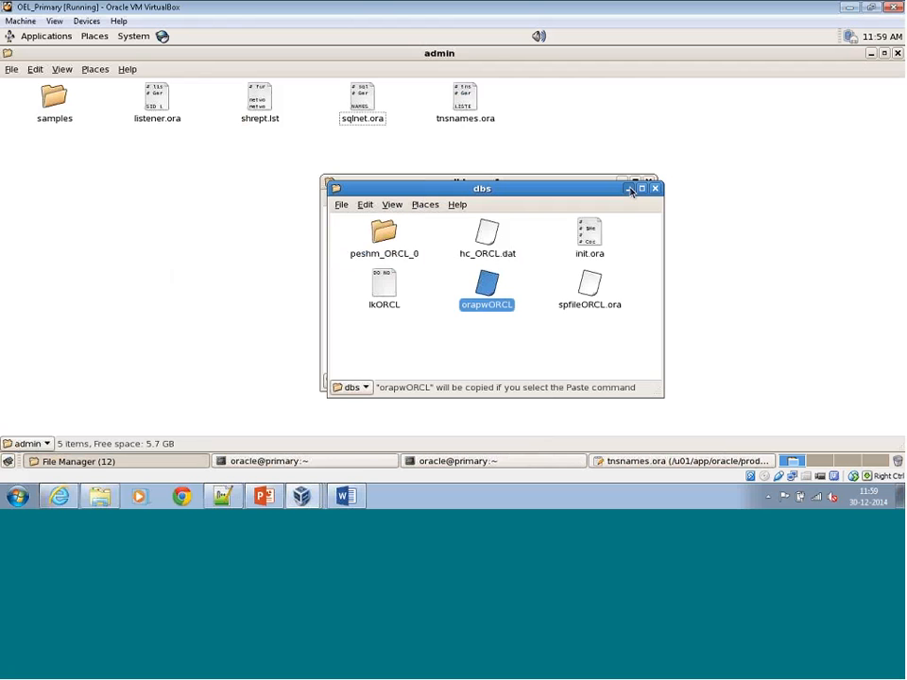
left_click(630, 189)
double_click(607, 185)
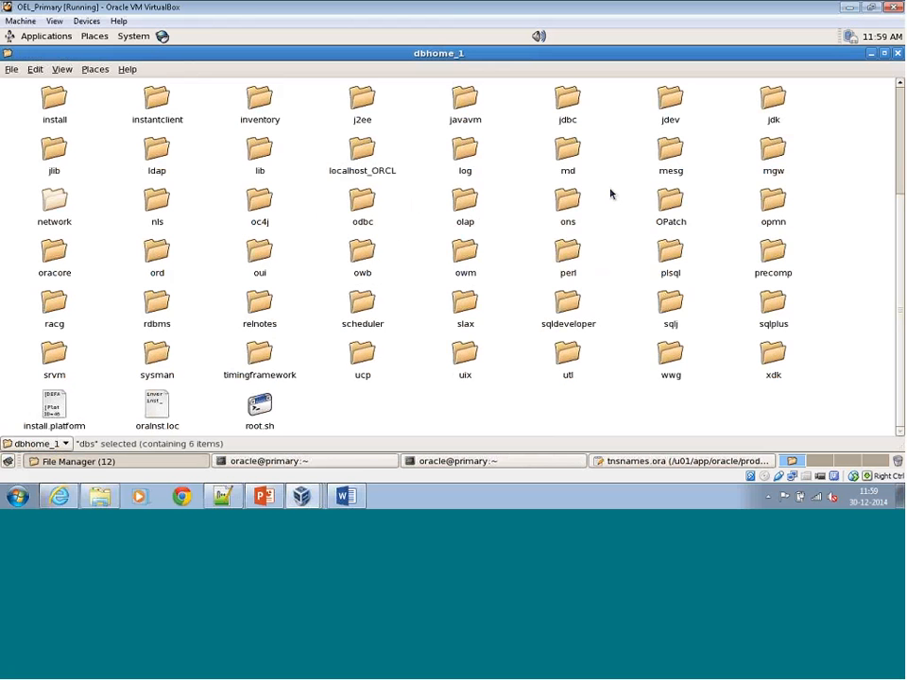
left_click(874, 56)
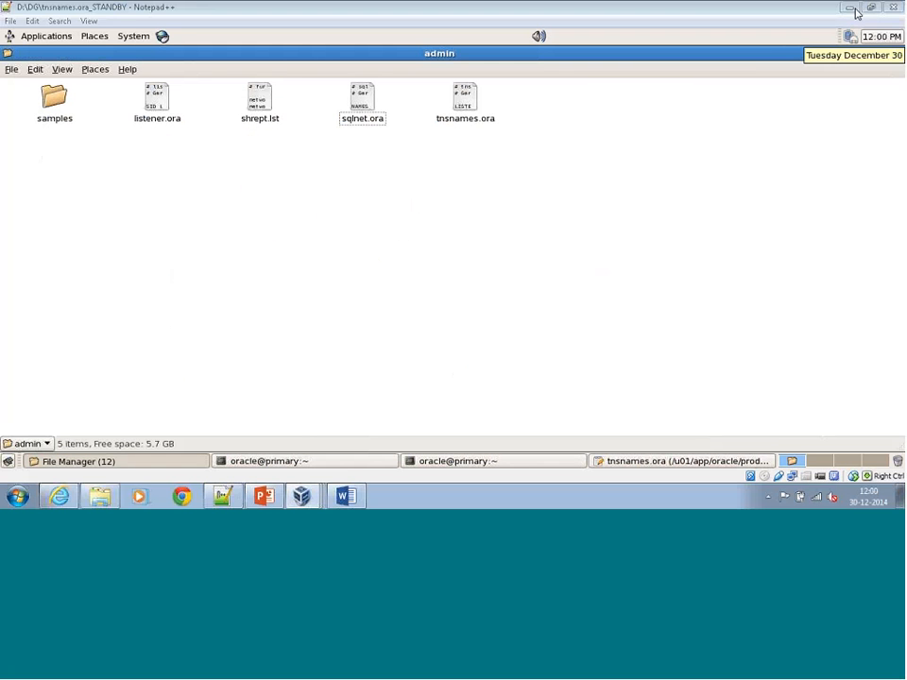
left_click(857, 12)
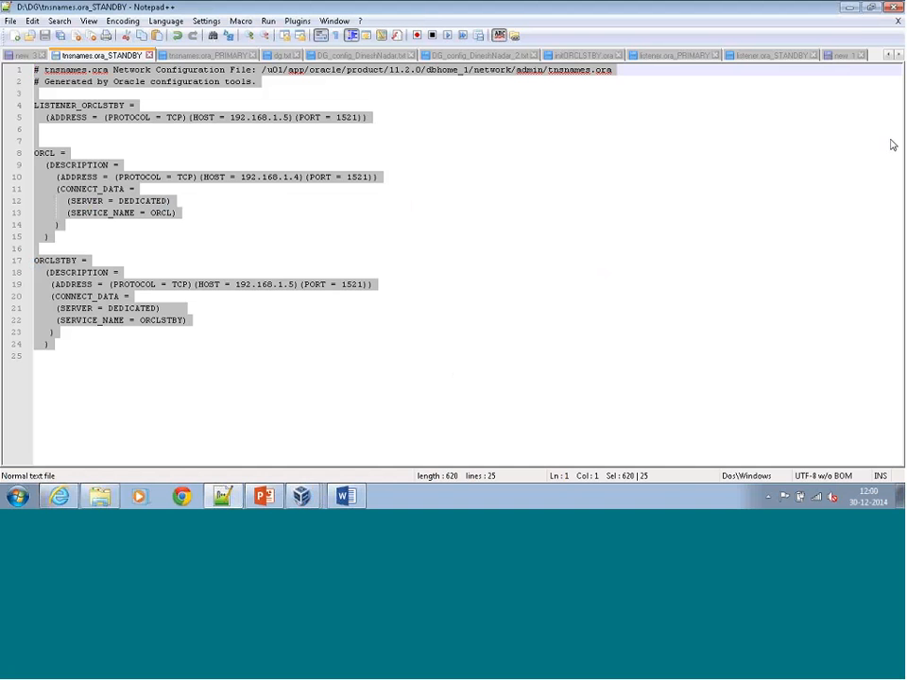
Bring up initORCLSTBY.ora in Notepad++ and review its parameters through to the end of the file.
left_click(850, 7)
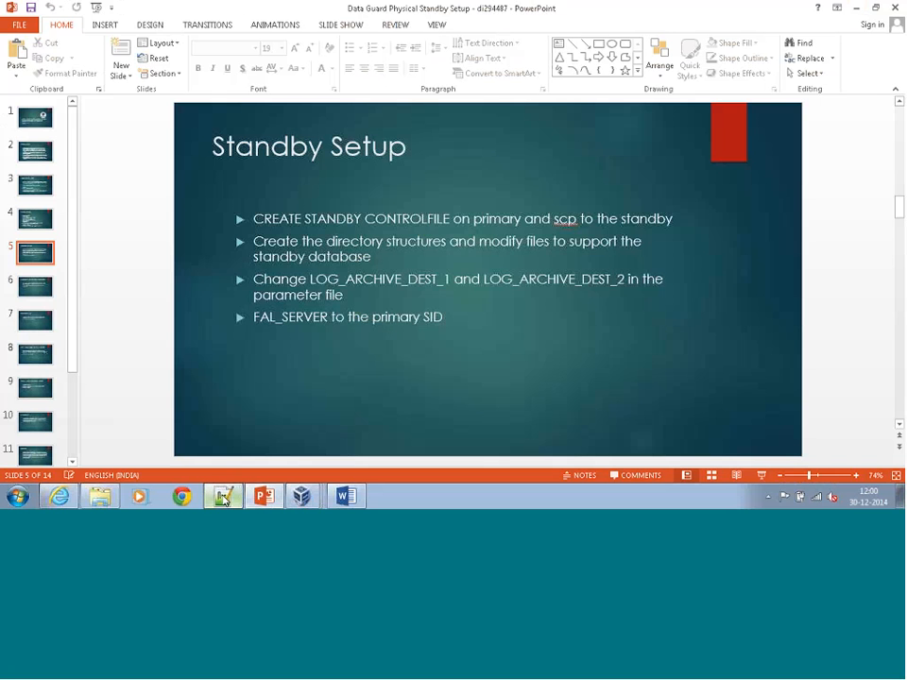
left_click(224, 498)
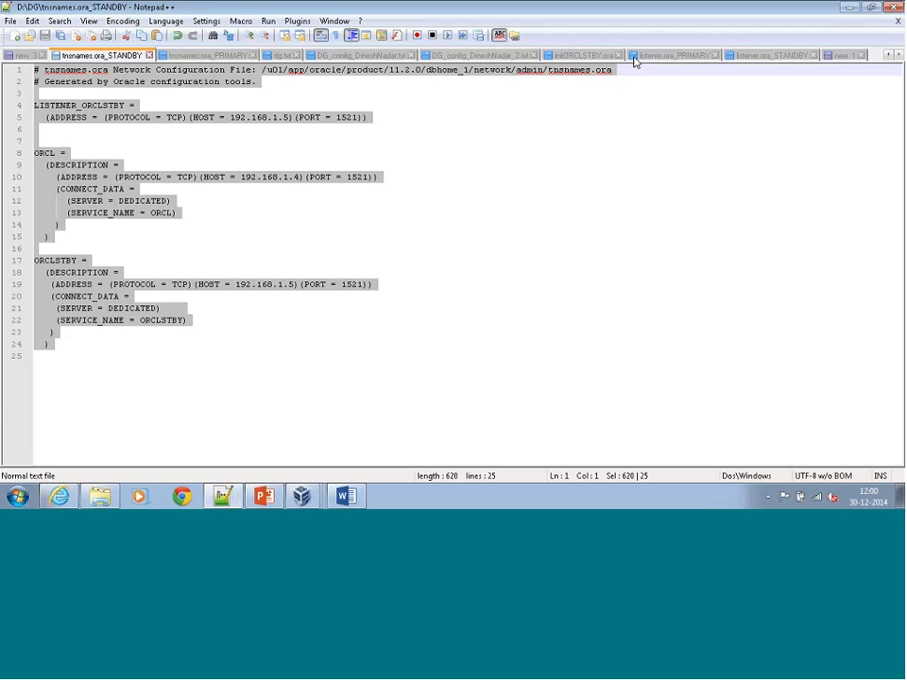
left_click(591, 56)
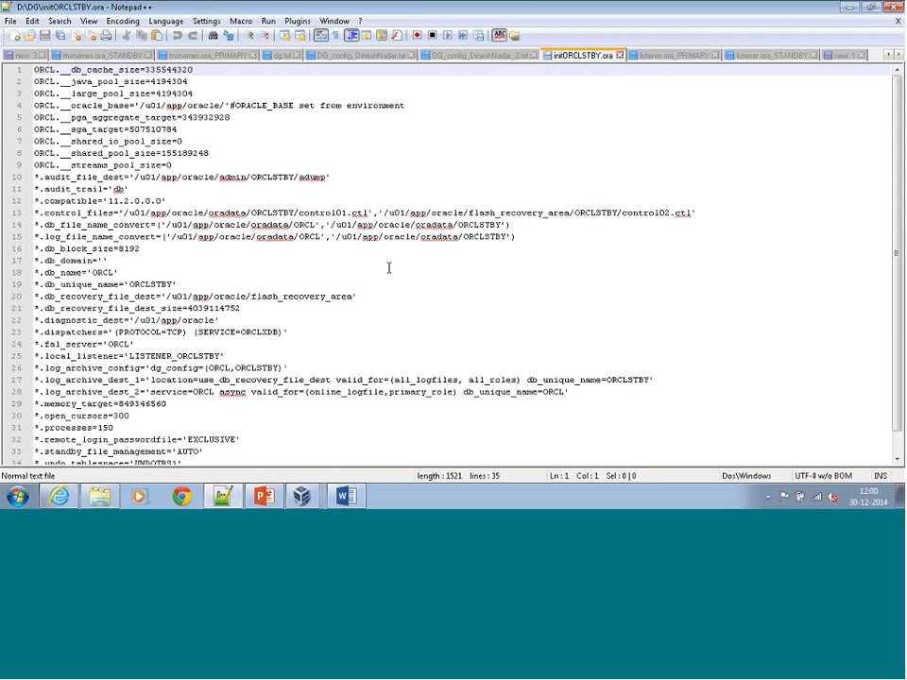
scroll(388, 267, "down", 1)
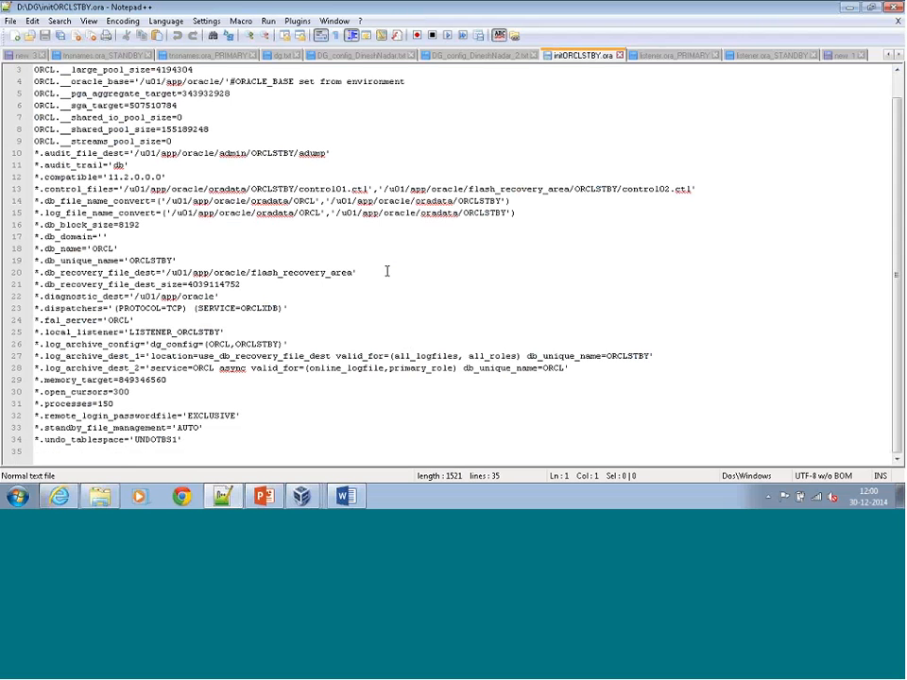
Check the boot progress of the OEL_Standby virtual machine and minimise its window again.
mouse_move(302, 496)
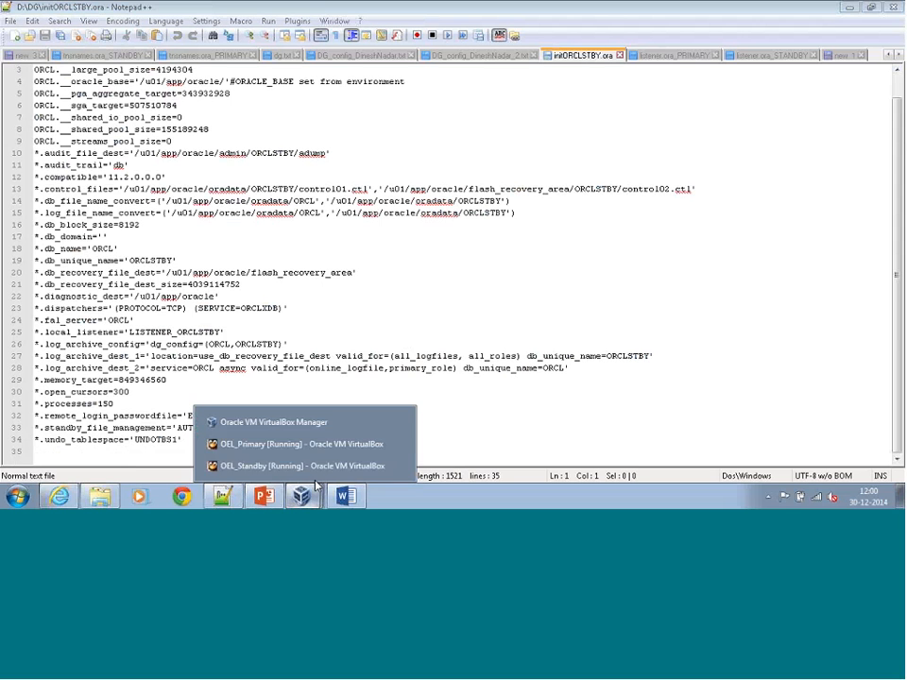
left_click(326, 483)
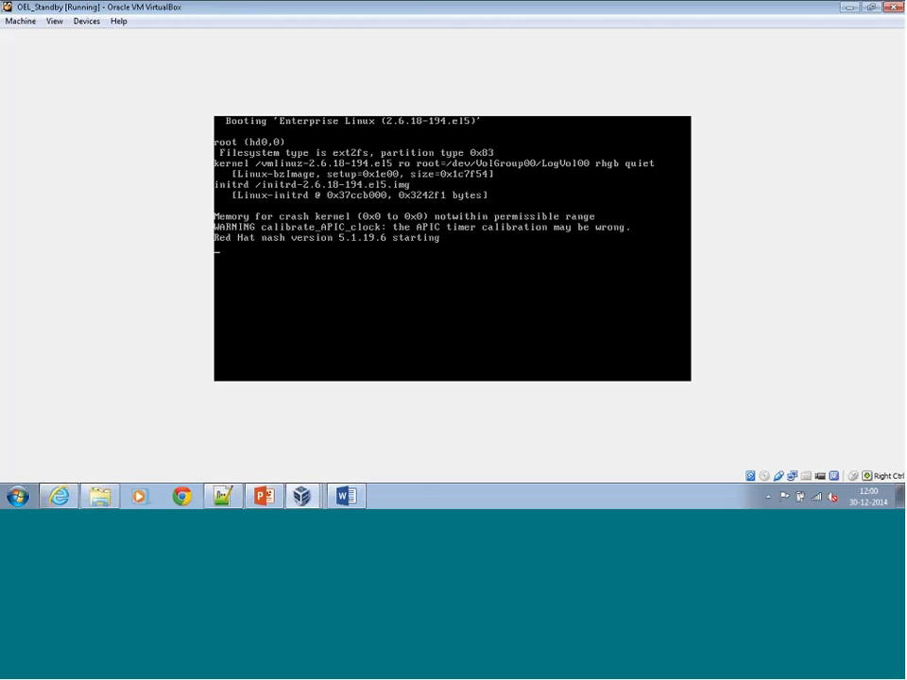
left_click(340, 469)
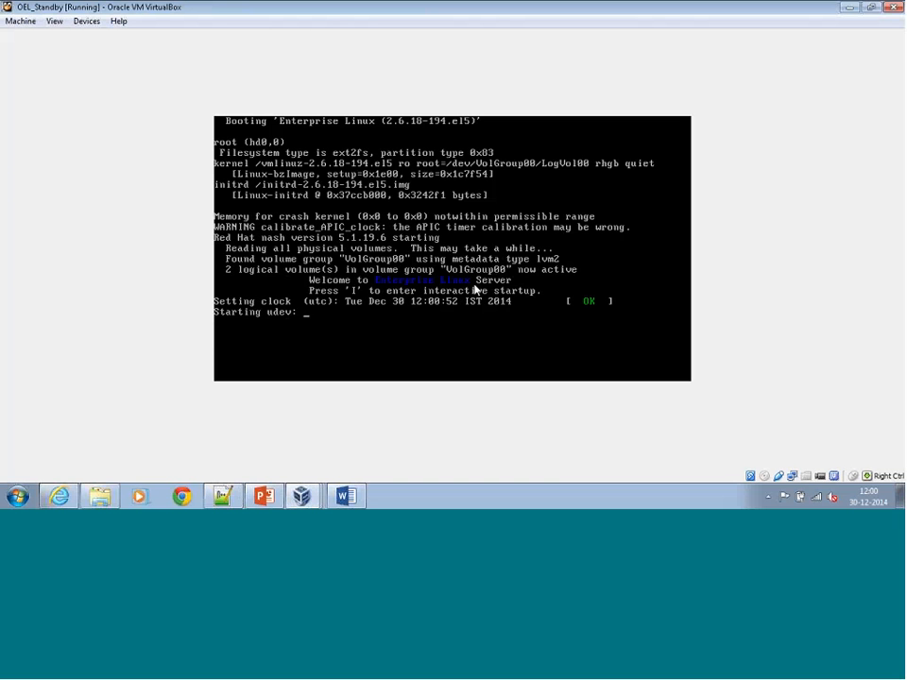
left_click(851, 9)
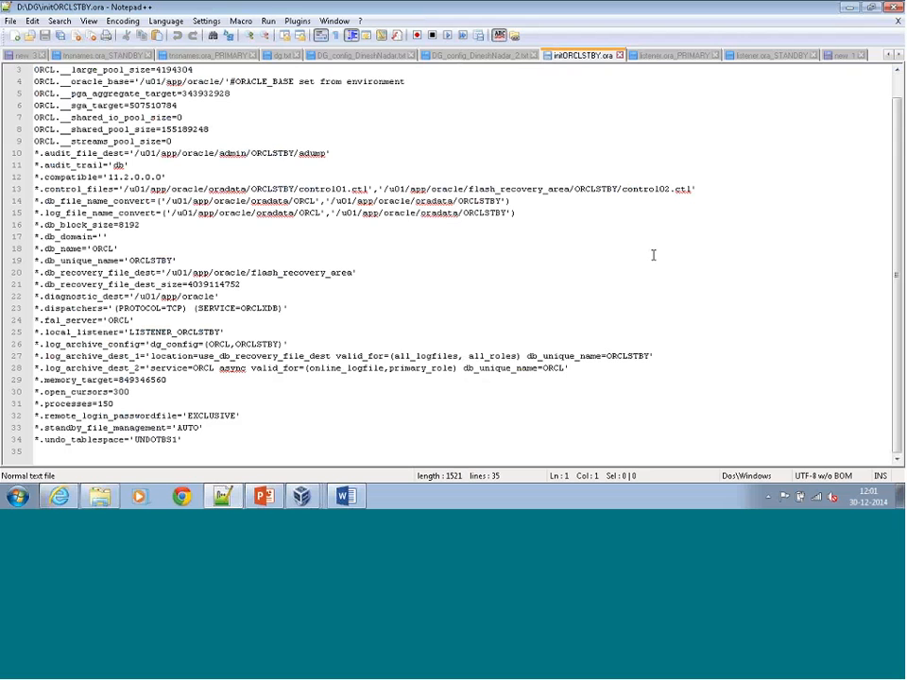
Examine initORCLSTBY.ora, highlighting every ORCLSTBY occurrence from the audit_file_dest path.
scroll(653, 255, "up", 1)
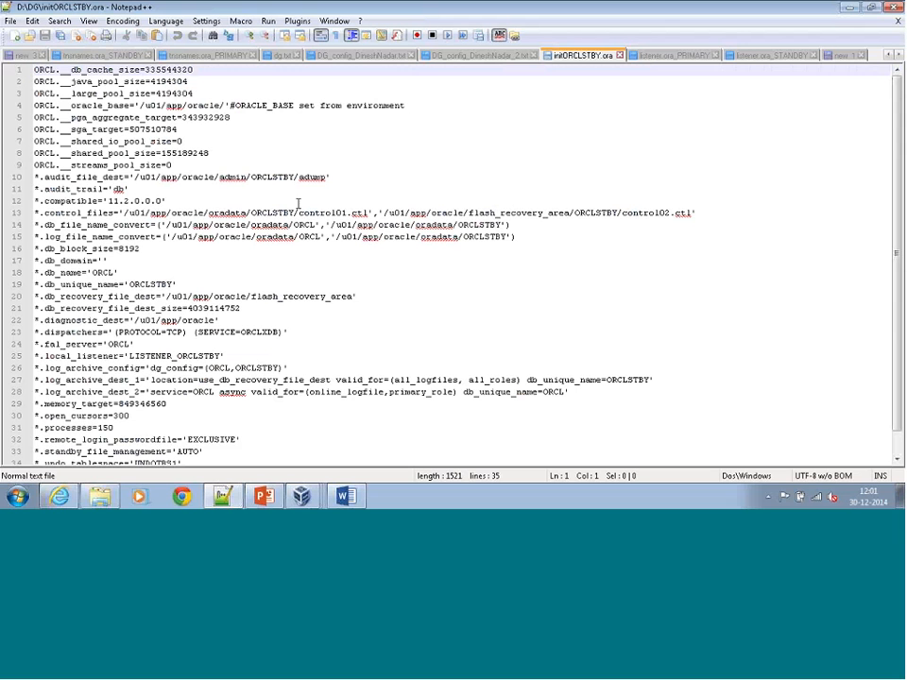
left_click_drag(252, 176, 272, 177)
double_click(255, 177)
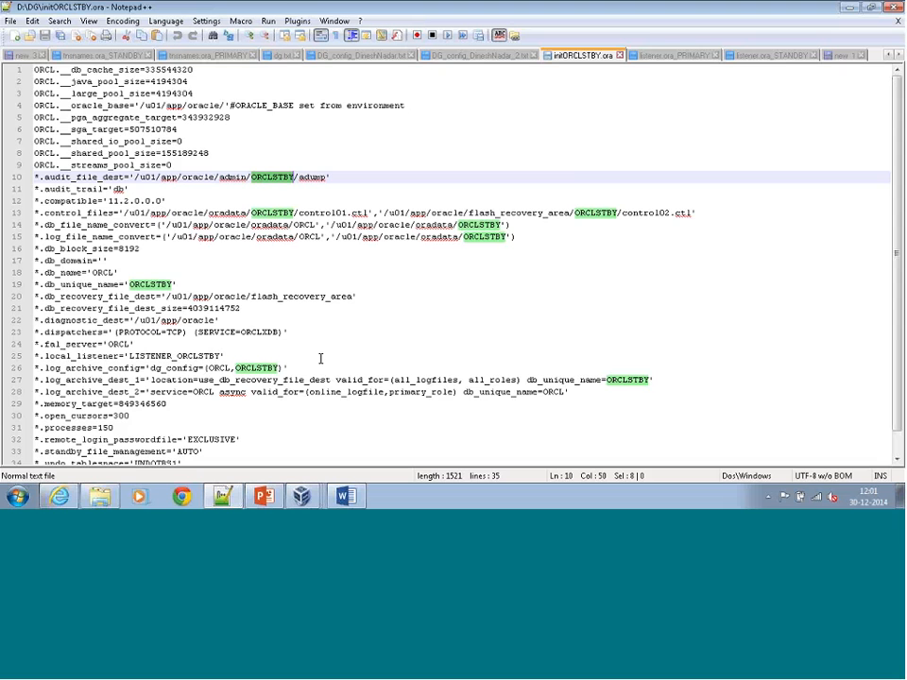
scroll(367, 349, "down", 1)
scroll(369, 349, "up", 1)
Switch to the OEL_Standby virtual machine and log in as oracle, entering the account password.
mouse_move(302, 496)
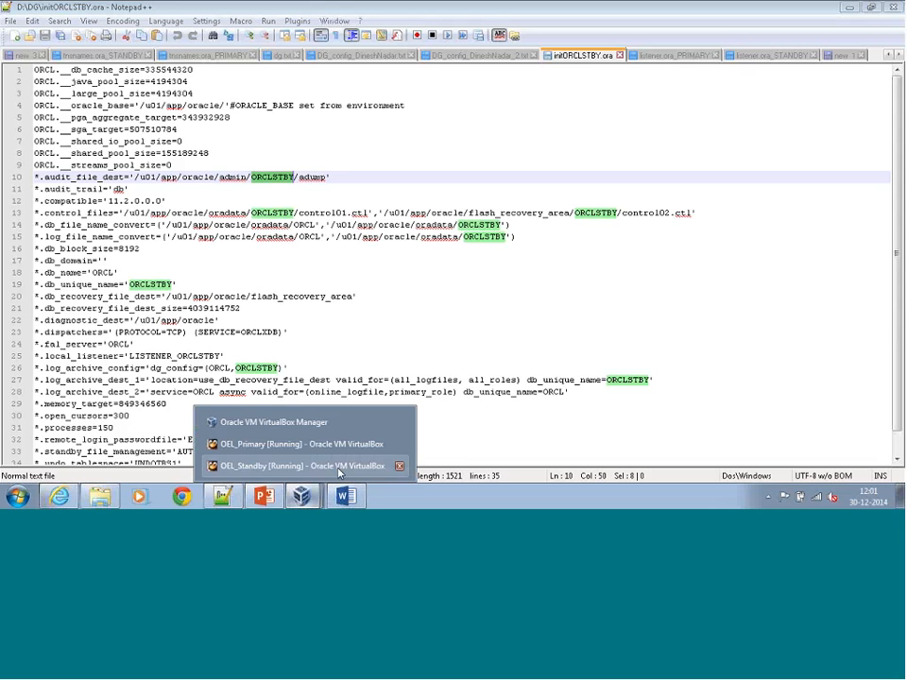
left_click(338, 467)
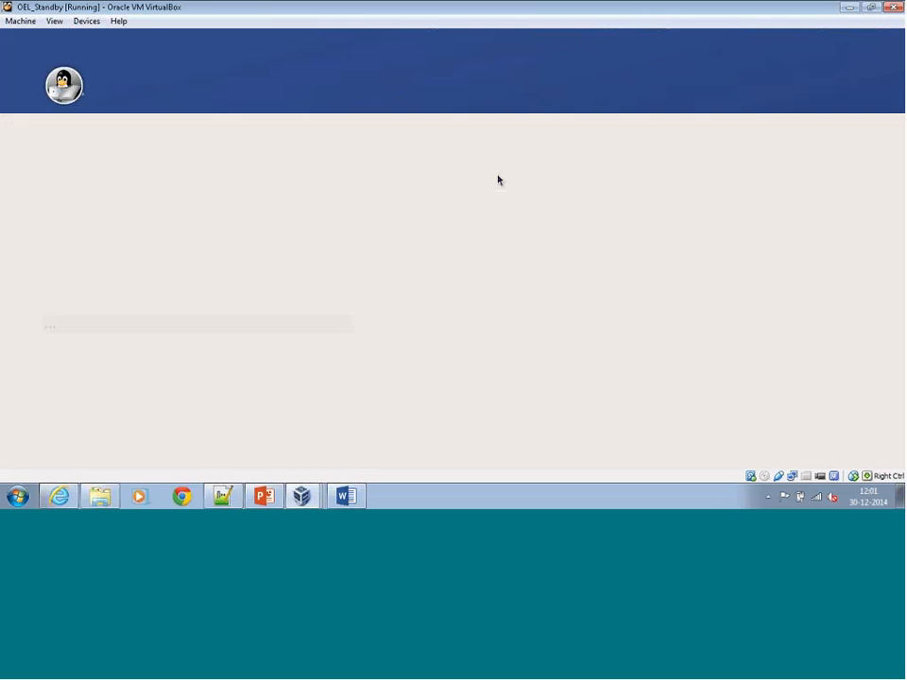
type("oracle")
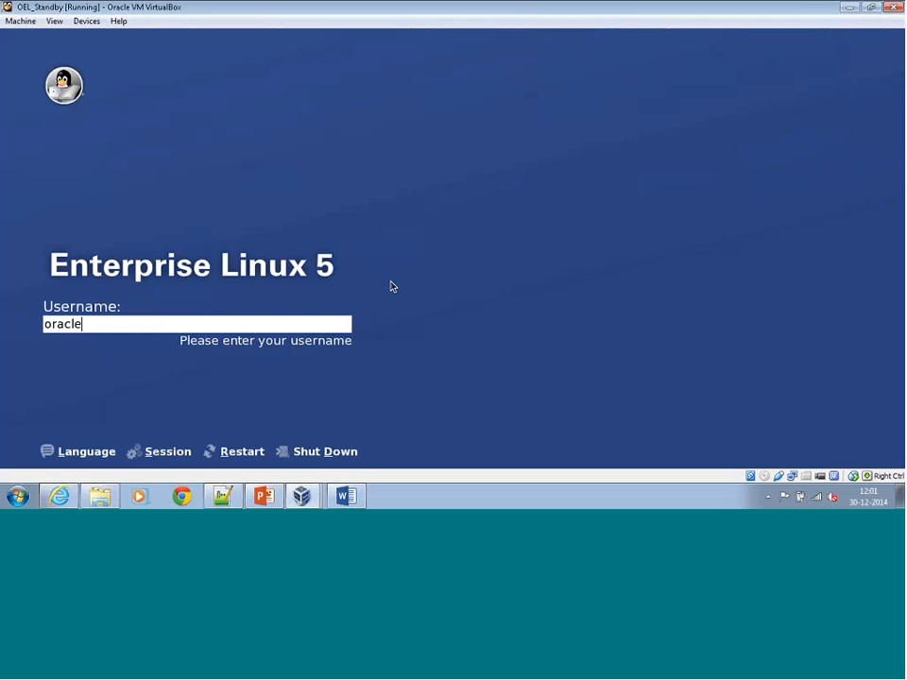
key("Return")
type("oracle")
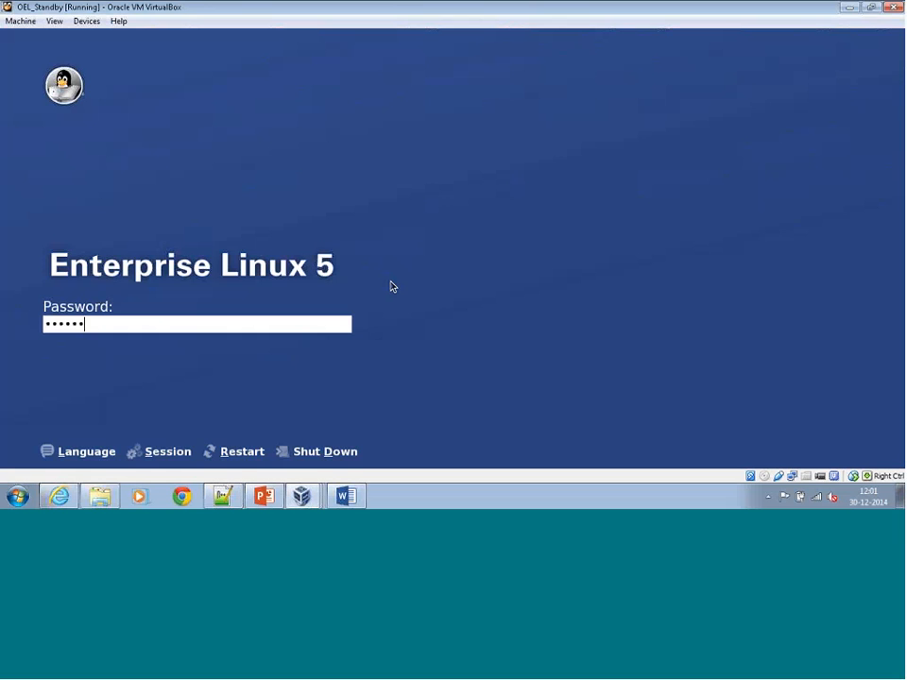
key("Return")
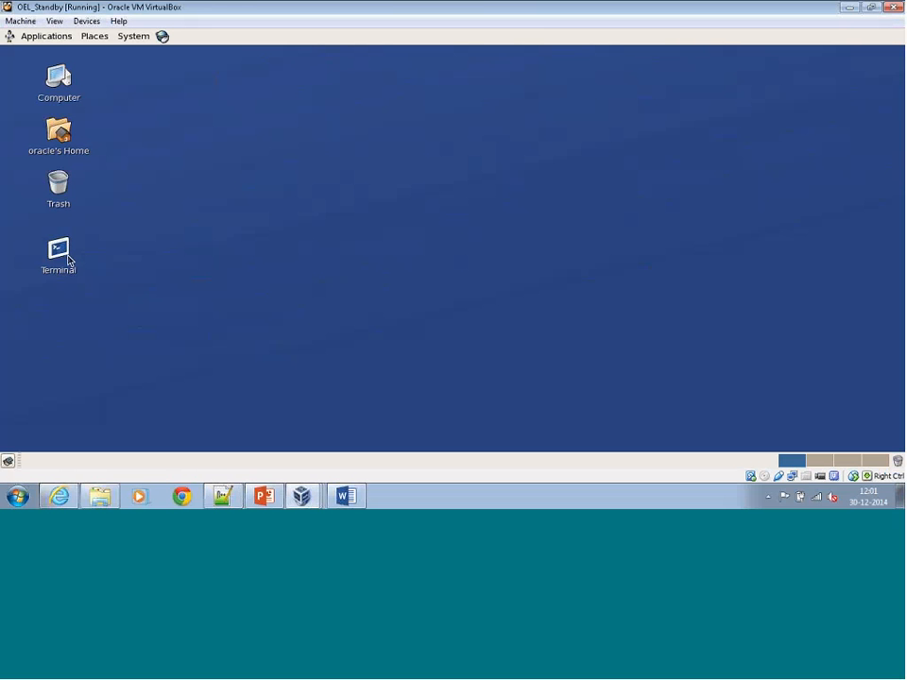
Open a maximised terminal on the standby desktop and display the network configuration with /sbin/ifconfig.
left_click(68, 260)
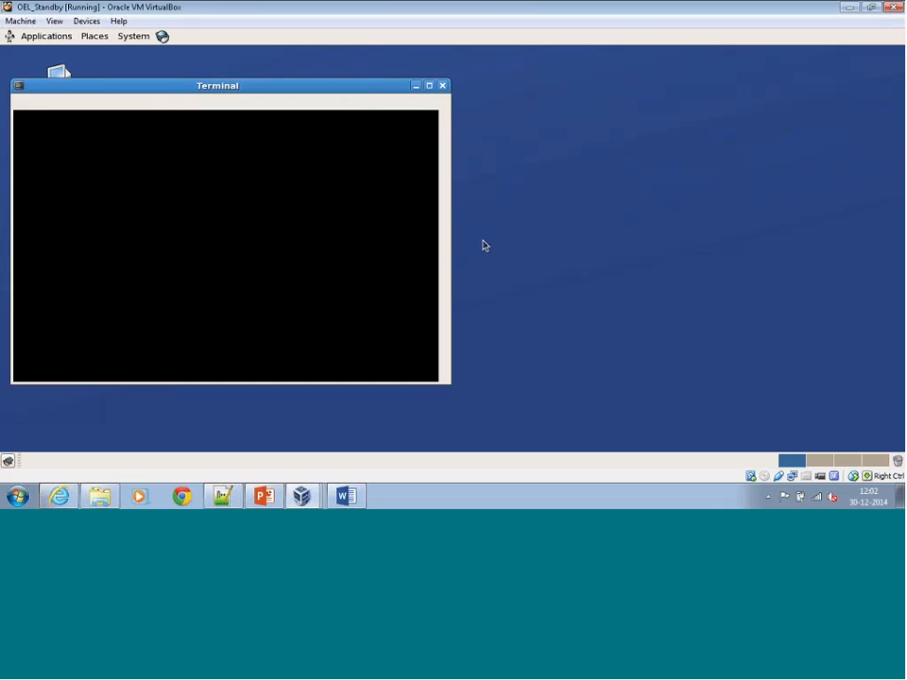
double_click(356, 87)
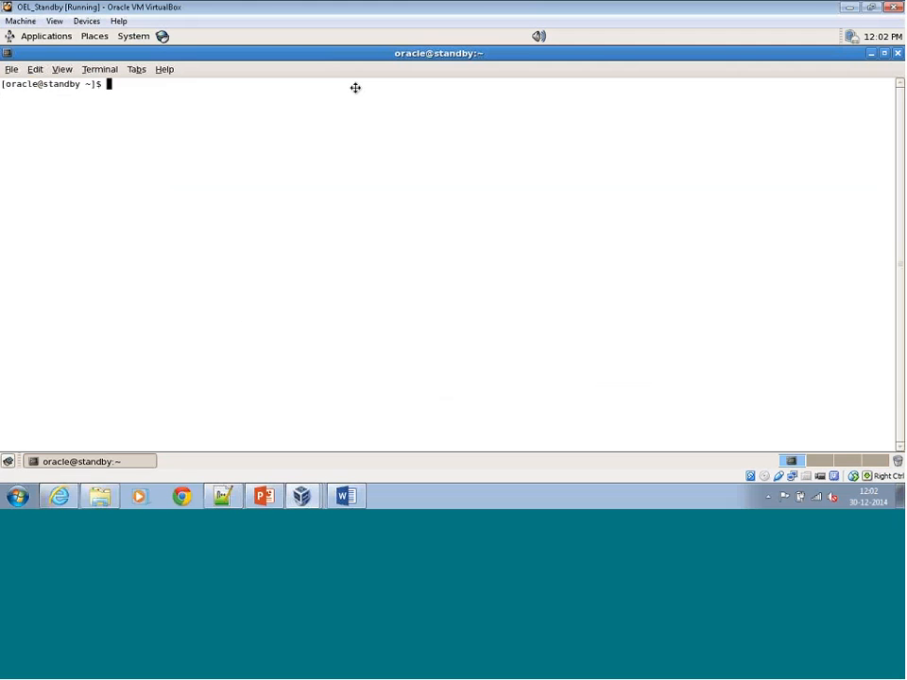
type("/sbin/ifconfig")
key("Return")
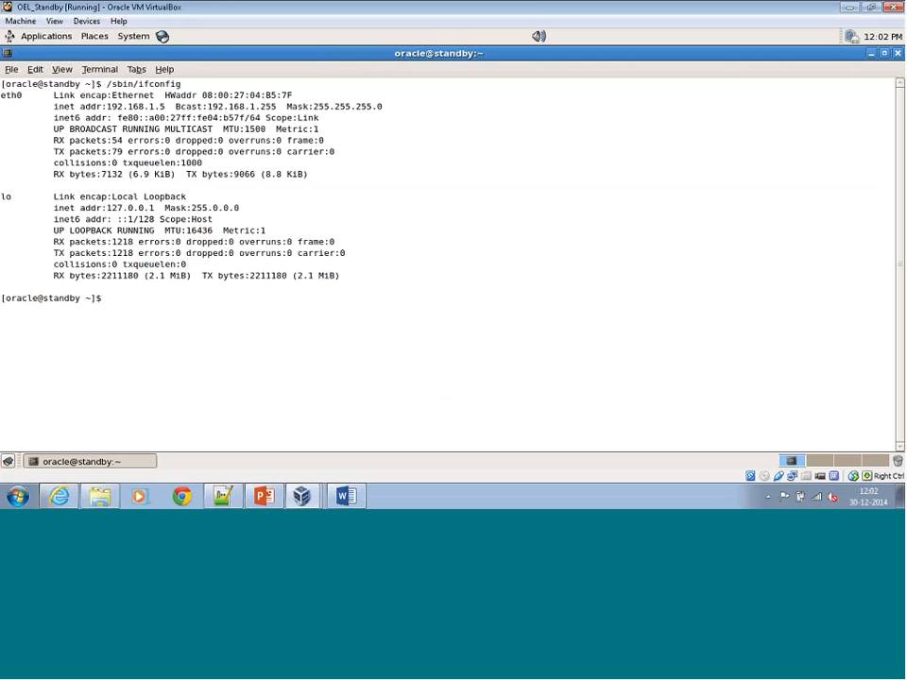
Start the Oracle listener on the standby with lsnrctl start.
type("ex")
key("BackSpace")
key("BackSpace")
type("lsnrctl start")
key("Return")
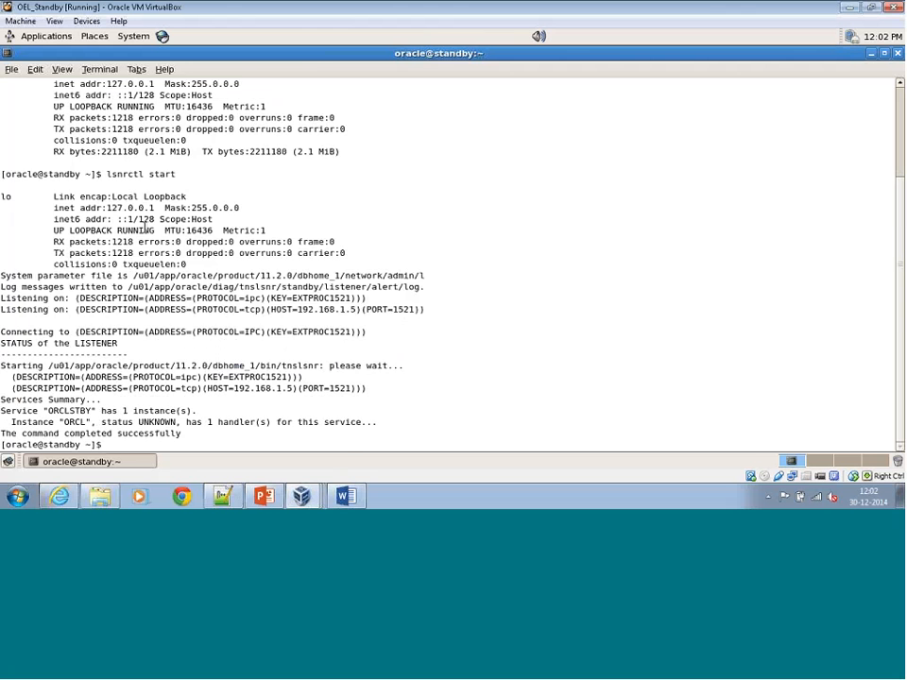
Set the session's Oracle instance with export ORACLE_SID=ORCL.
type("export ORAC")
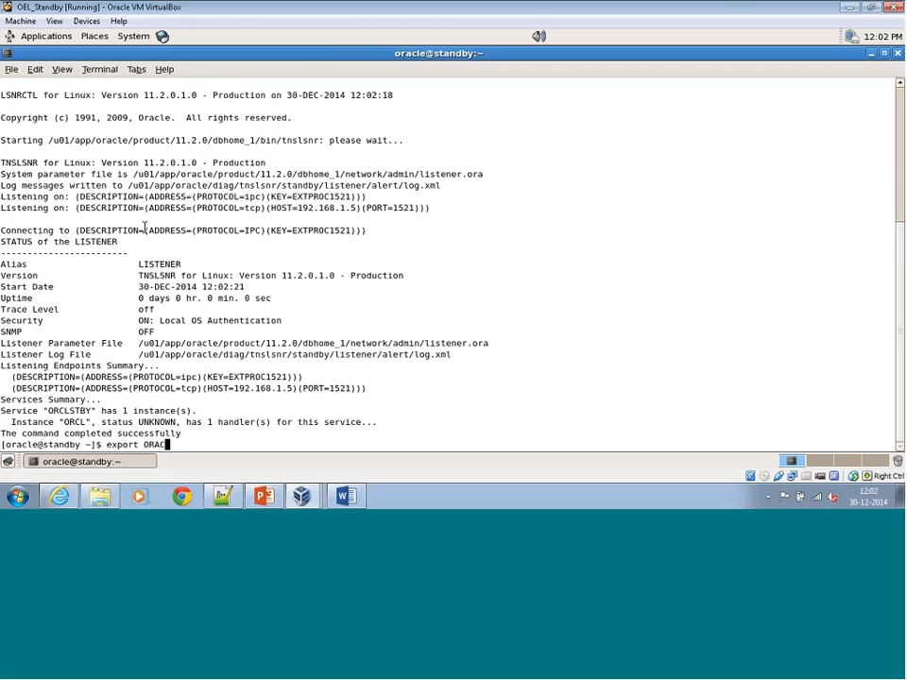
type("LE_SID=ORCL")
key("Return")
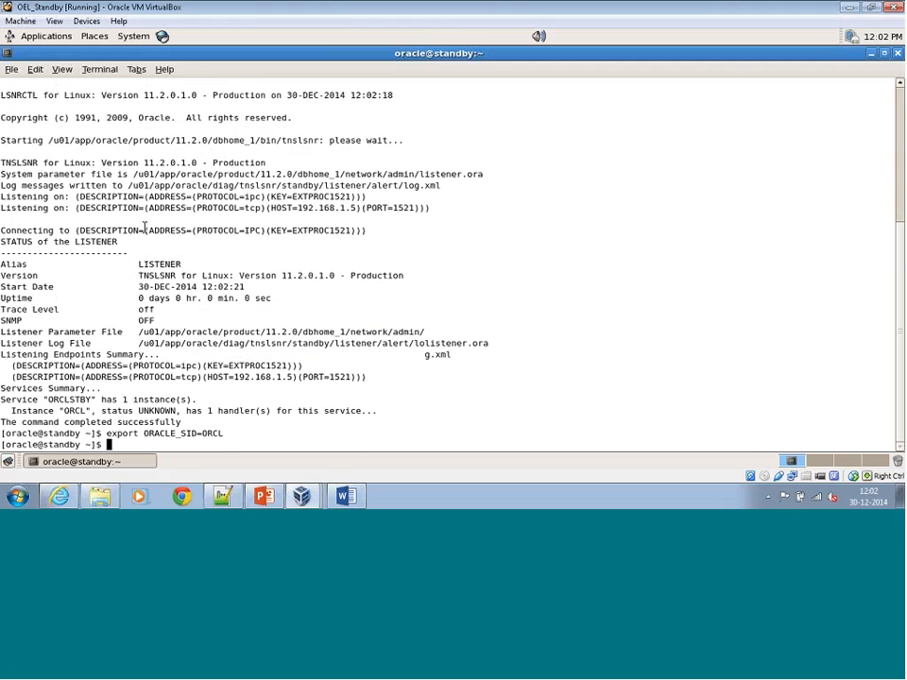
Connect to the standby instance with sqlplus '/as sysdba'.
type("sqlpl")
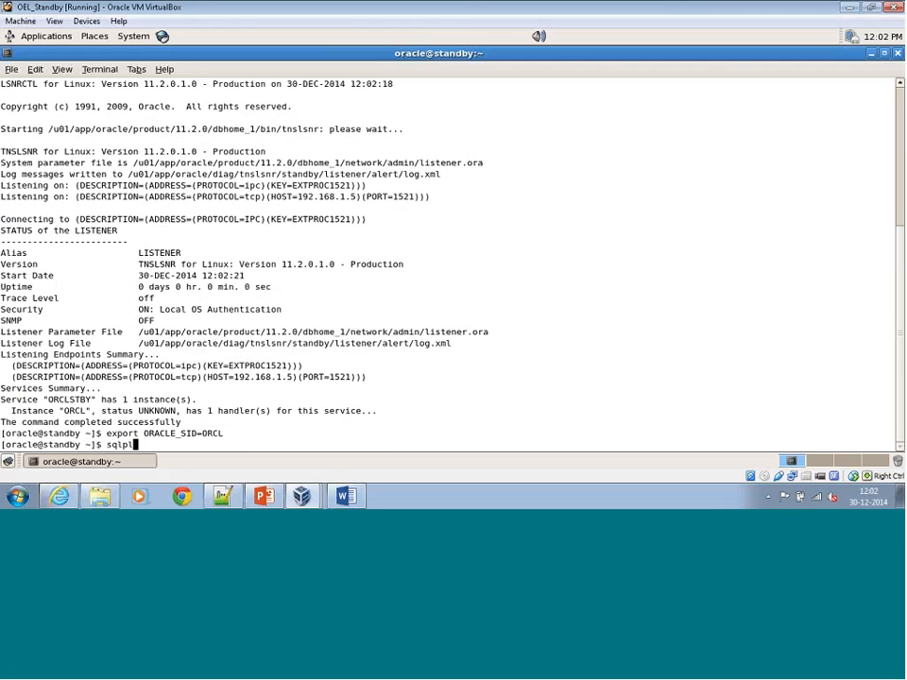
type("us '/as sysdba'")
key("Return")
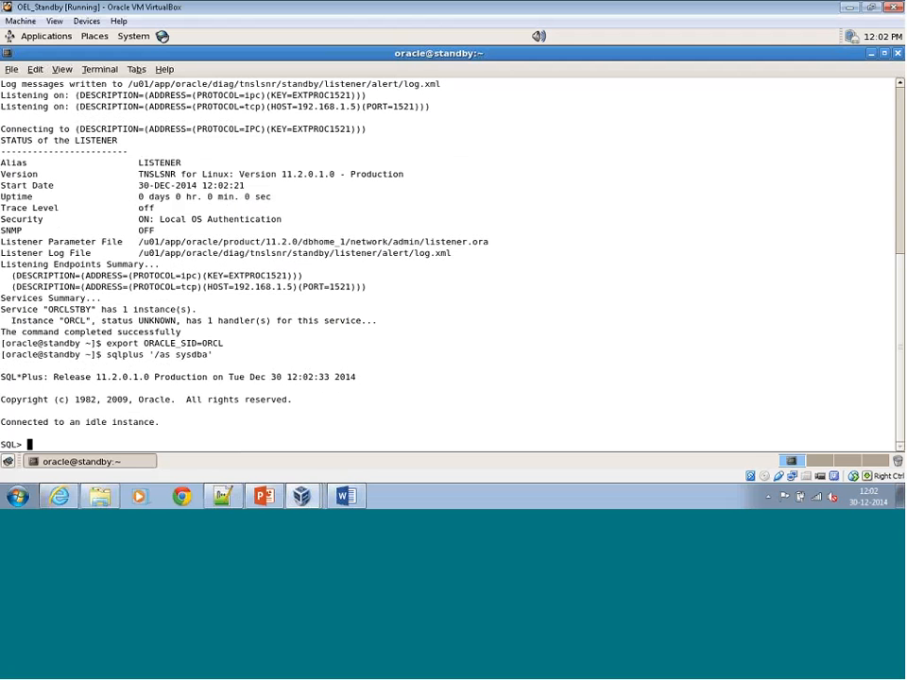
Begin a startup nomount command at the SQL prompt up to pfile=, without running it.
type("startup nomount pfile=")
Browse the standby's file system to /tmp and open initORCLSTBY.ora in a maximised text editor.
left_click(94, 38)
left_click(121, 101)
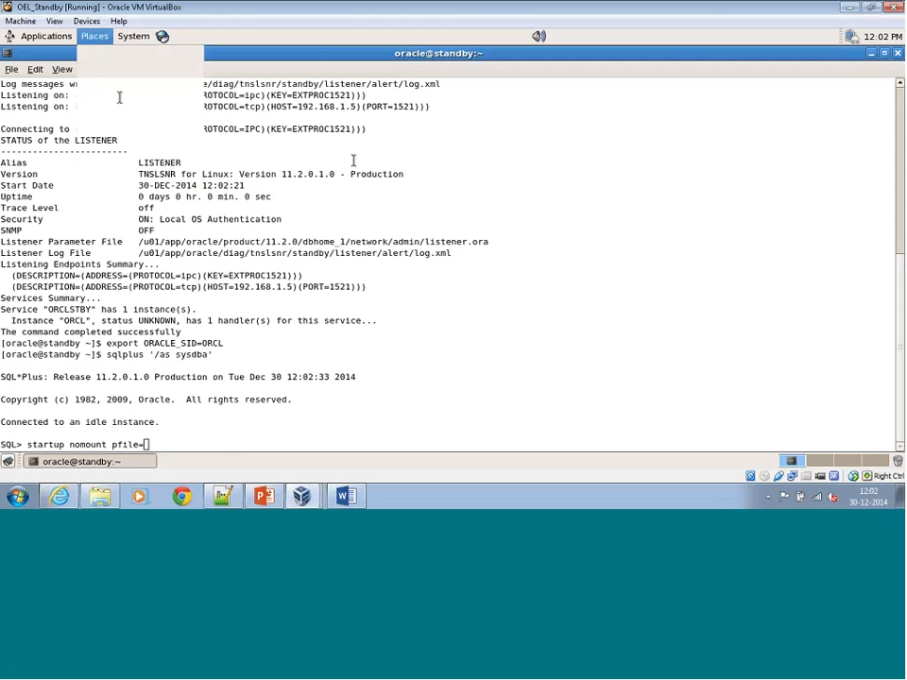
double_click(450, 217)
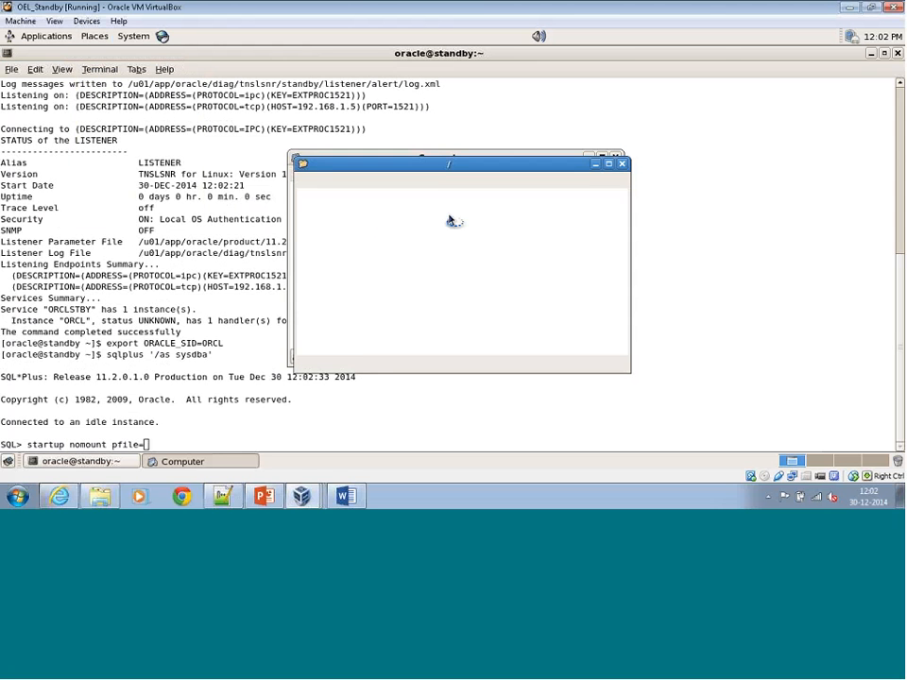
double_click(529, 173)
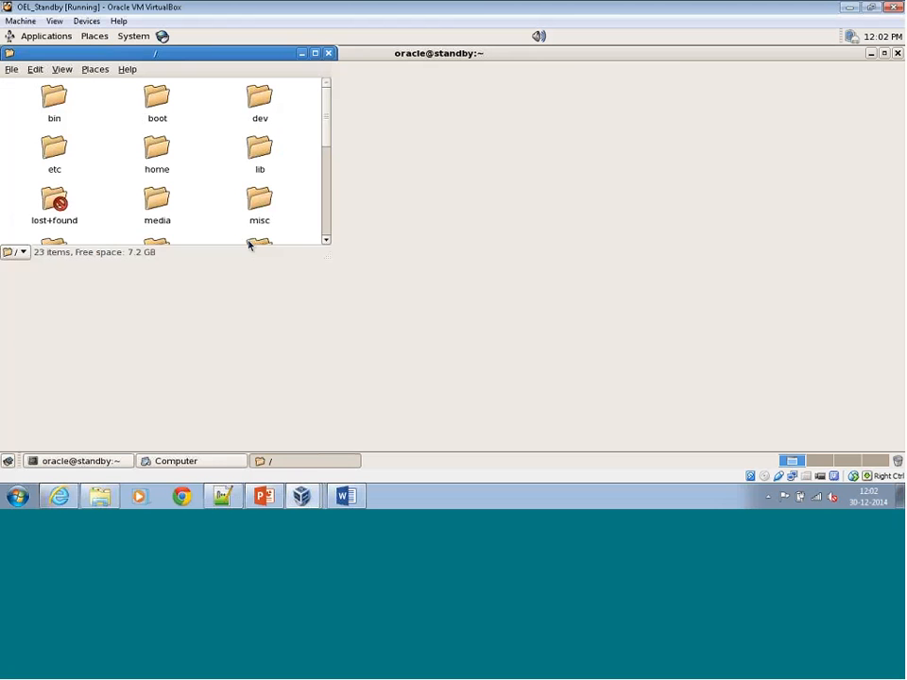
double_click(367, 202)
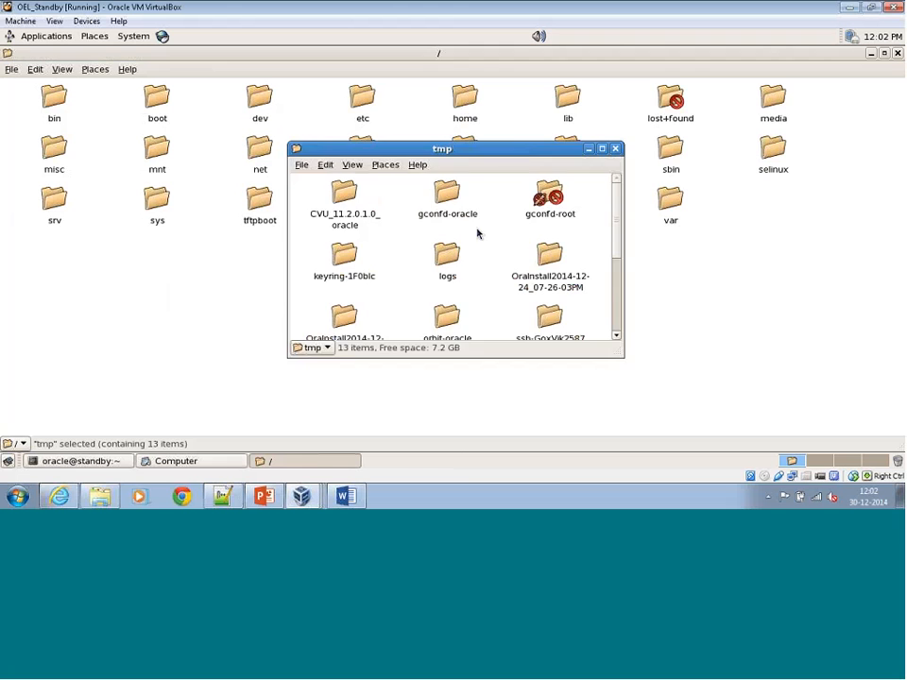
double_click(512, 151)
left_click(261, 174)
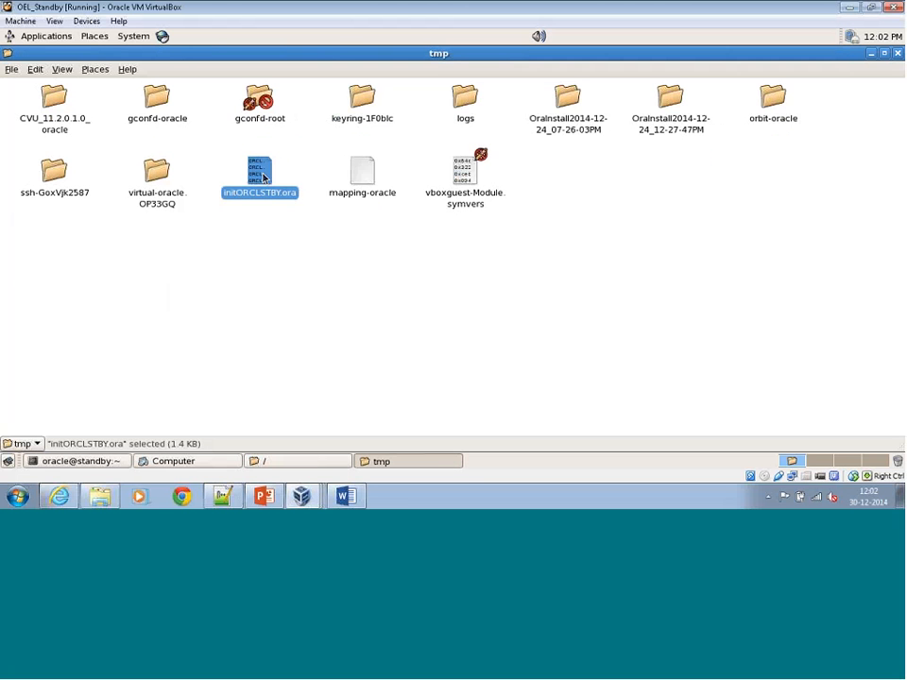
right_click(261, 174)
left_click(312, 183)
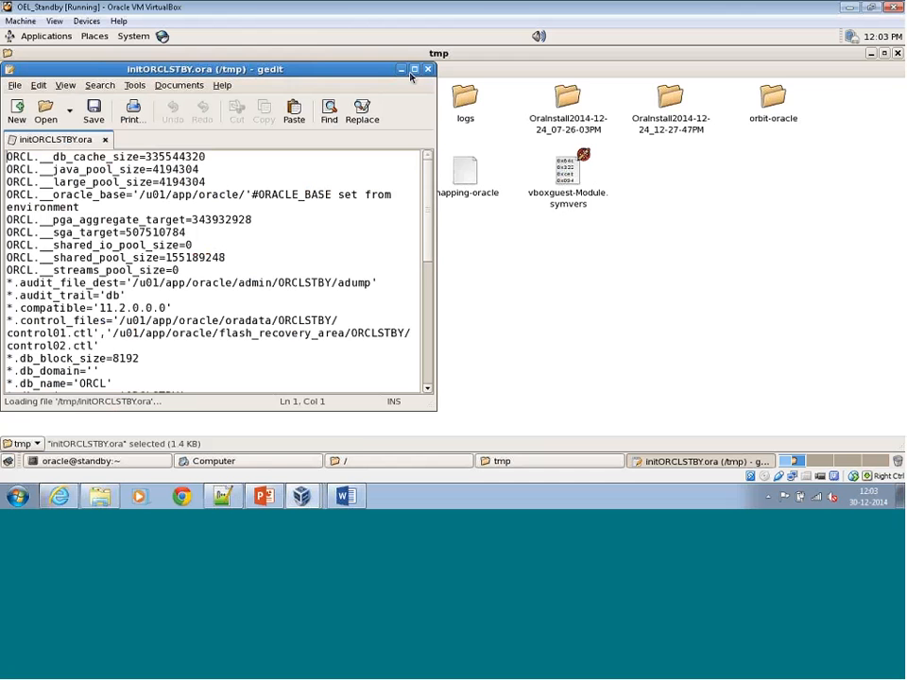
left_click(414, 70)
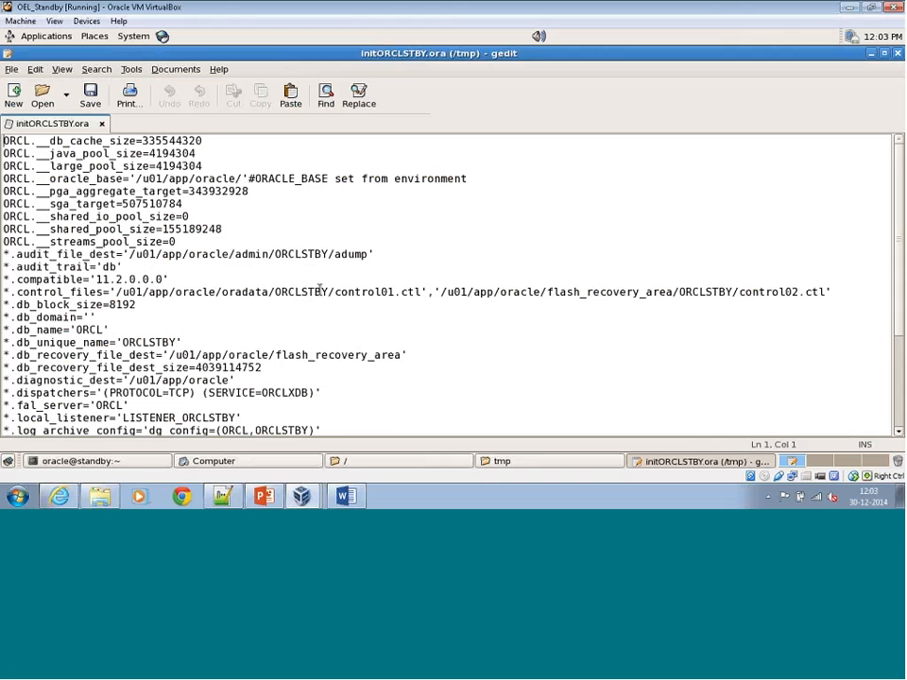
Review the parameters in the standby's initORCLSTBY.ora against the copy open in Notepad++ on the host, and return to the OEL_Standby machine.
scroll(678, 298, "down", 1)
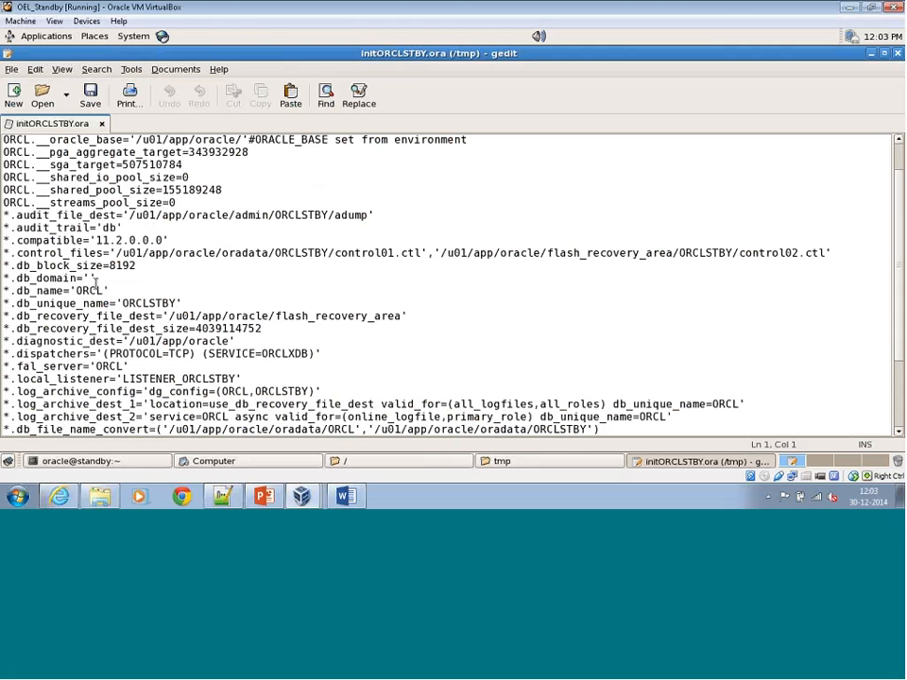
scroll(96, 283, "down", 1)
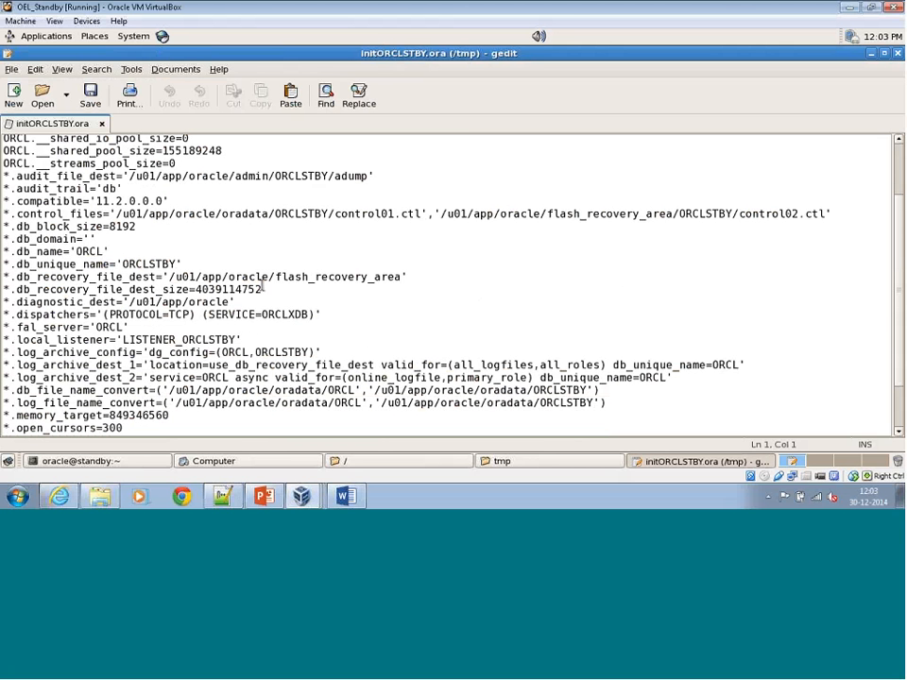
scroll(115, 225, "down", 1)
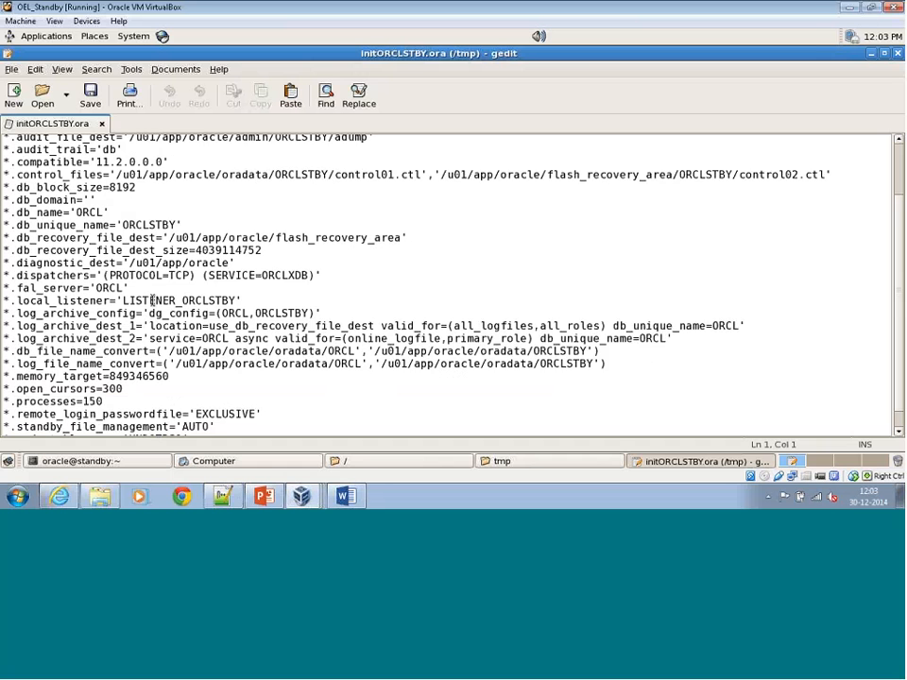
scroll(151, 280, "down", 1)
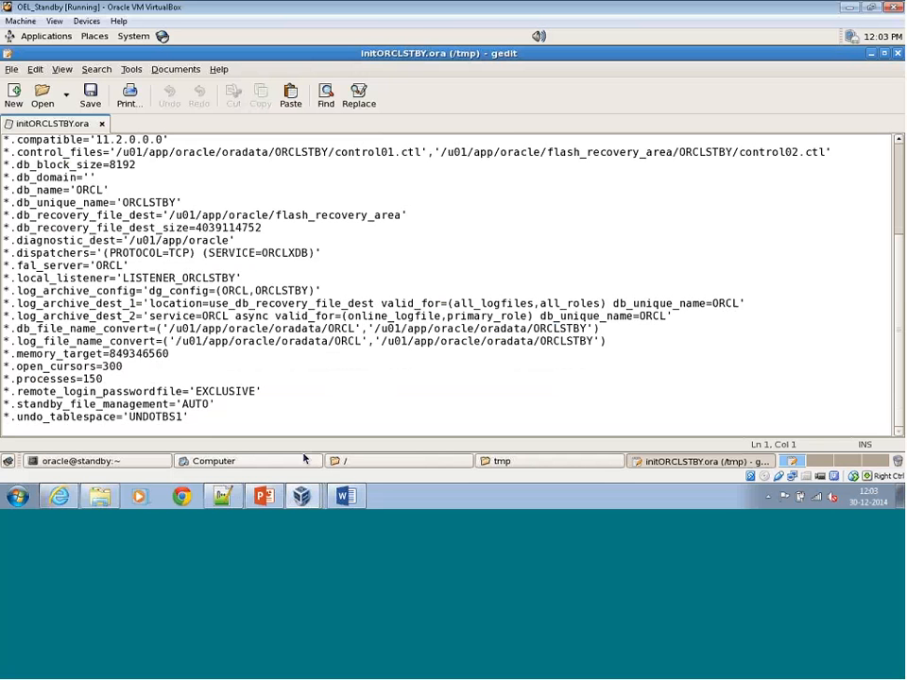
left_click(227, 495)
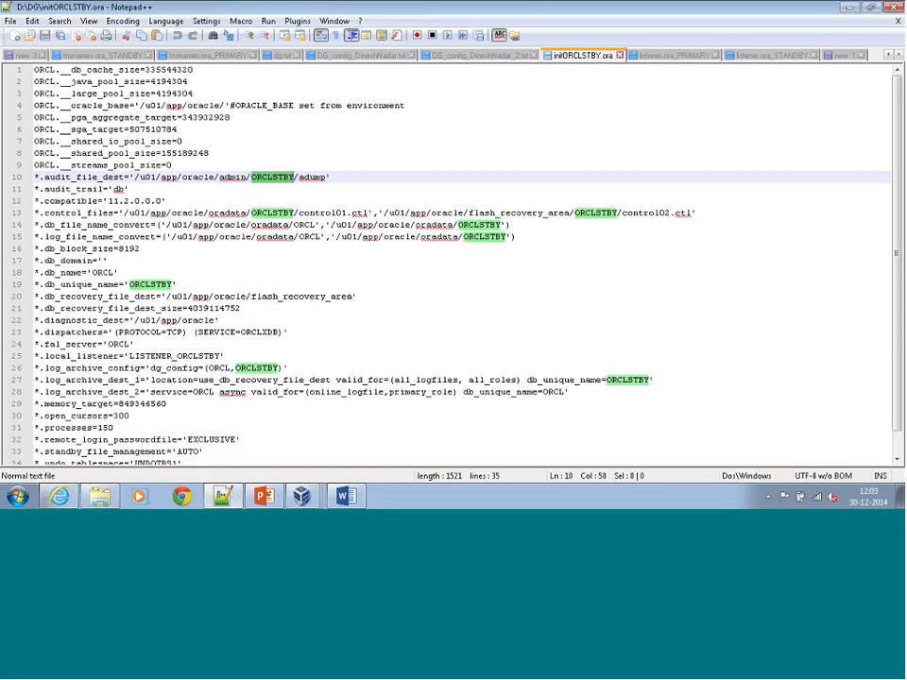
mouse_move(301, 495)
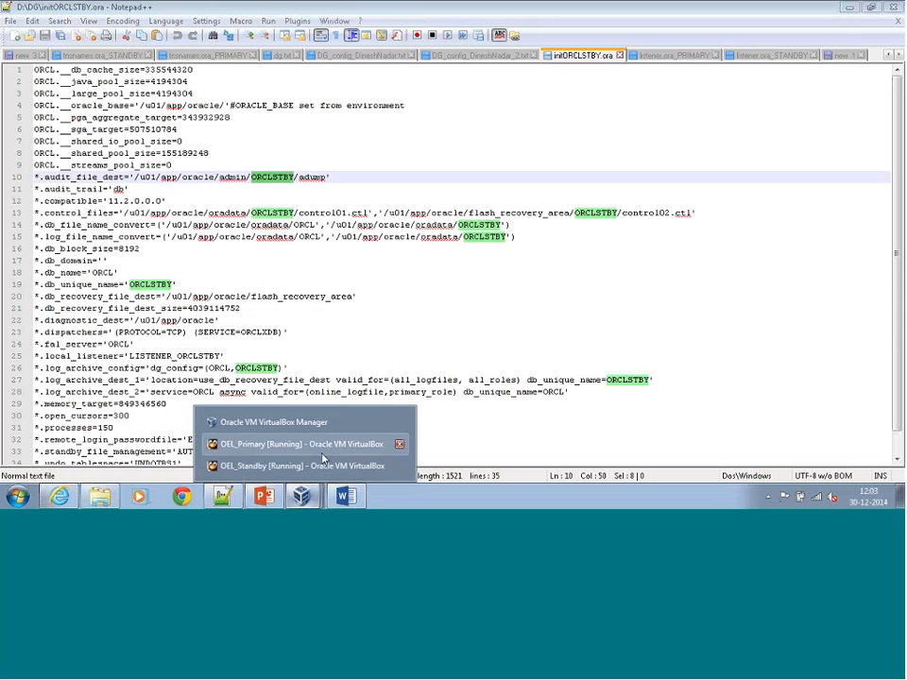
left_click(311, 467)
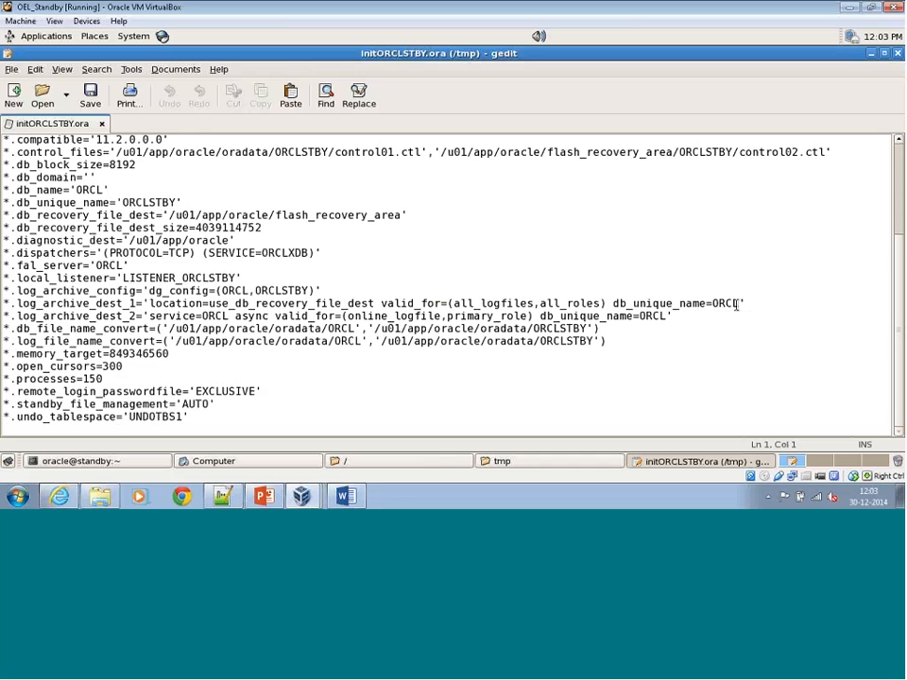
Set db_unique_name in the log_archive_dest_1 line to ORCLSTBY and save the parameter file.
left_click(737, 304)
type("ST")
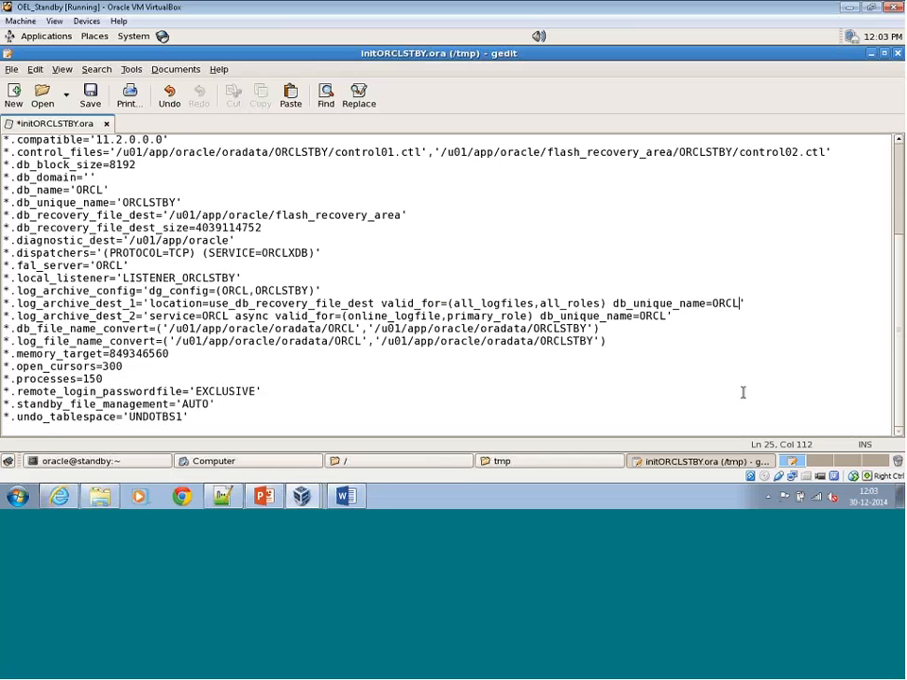
type("BY'")
key("End")
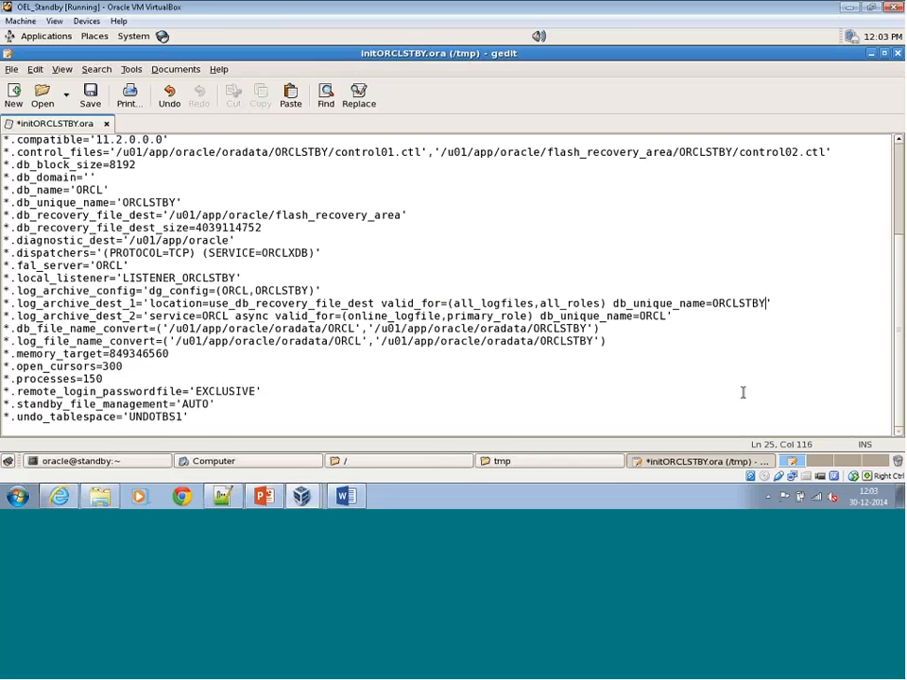
key("ctrl+s")
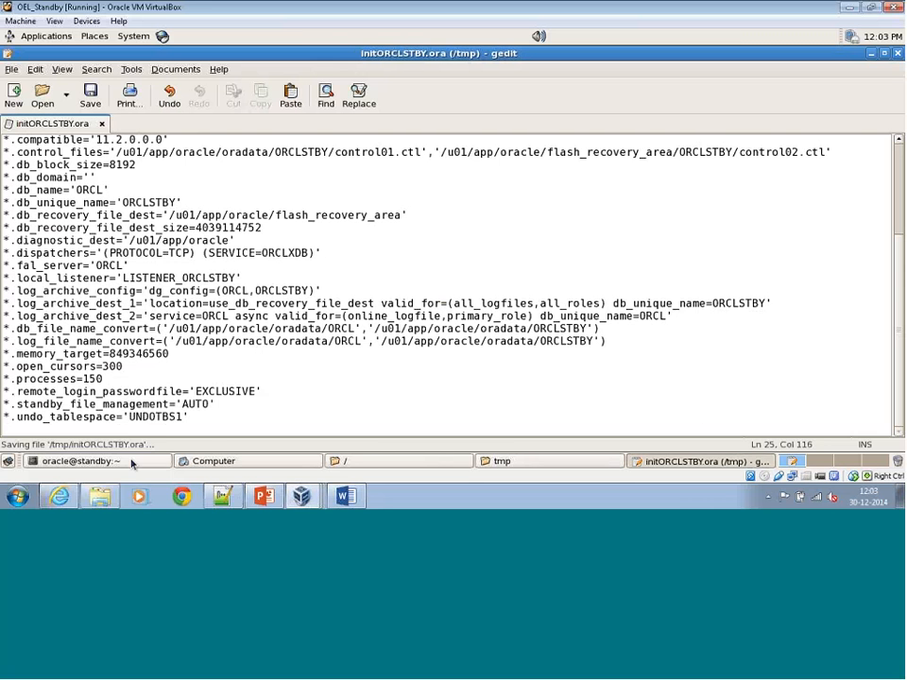
Return to the standby terminal and complete the nomount startup command with the parameter file /tmp/initORCLSTBY.ora, and run it.
left_click(131, 461)
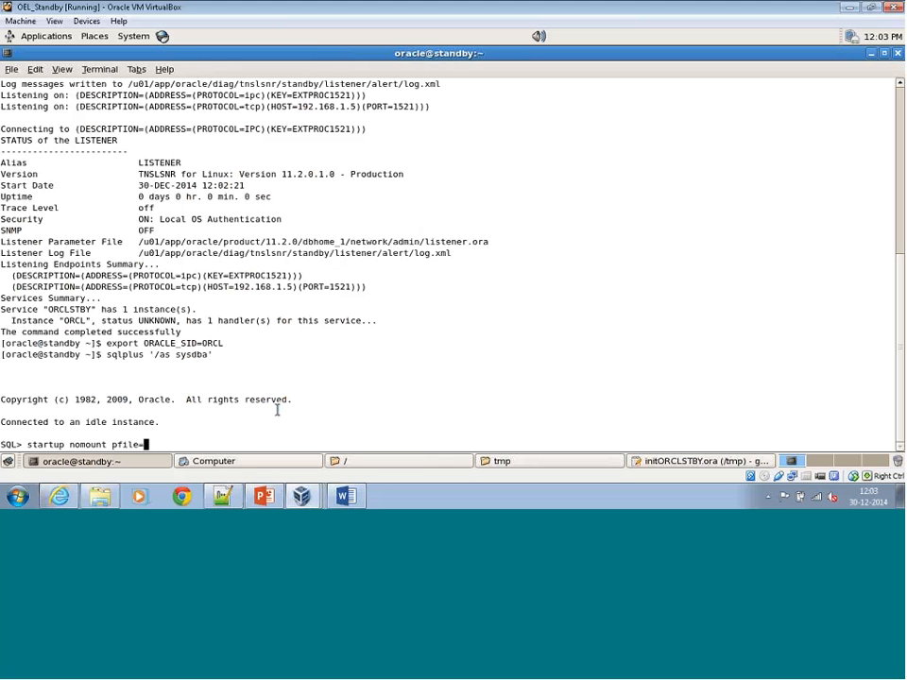
type("/tmp/in")
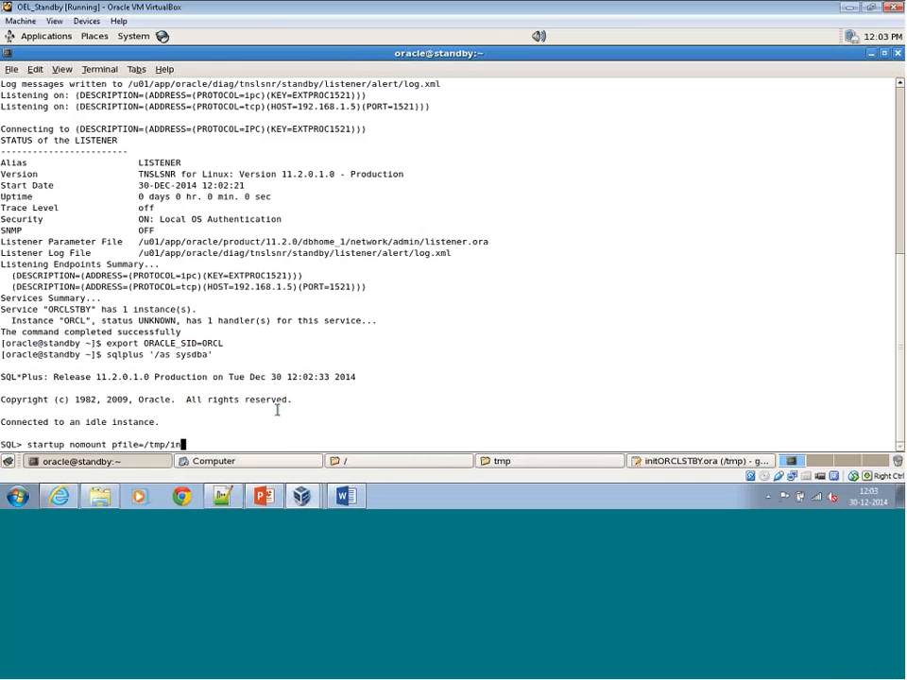
type("itORCLSTBY.ora")
key("Return")
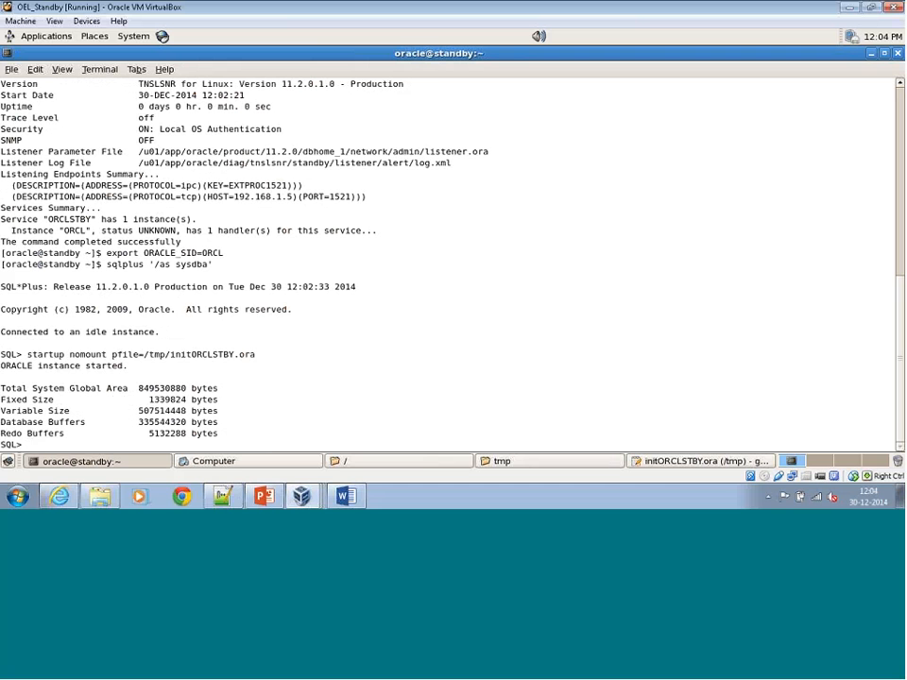
Create the server parameter file with create spfile from pfile='/tmp/initORCLSTBY.ora';, reusing the path from the startup command.
type("create spfile from pfile")
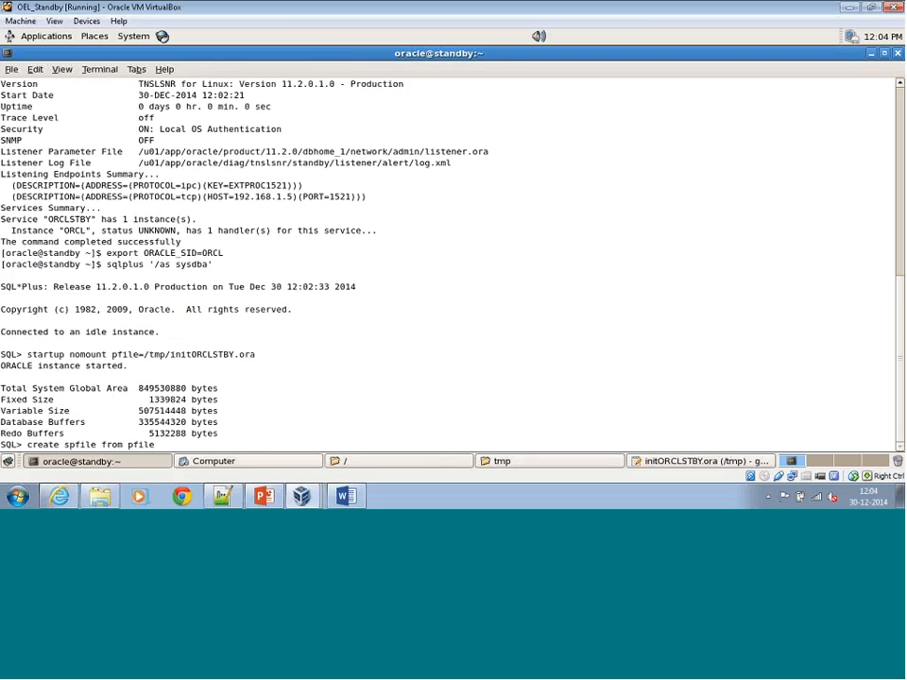
type("''")
left_click_drag(144, 354, 274, 350)
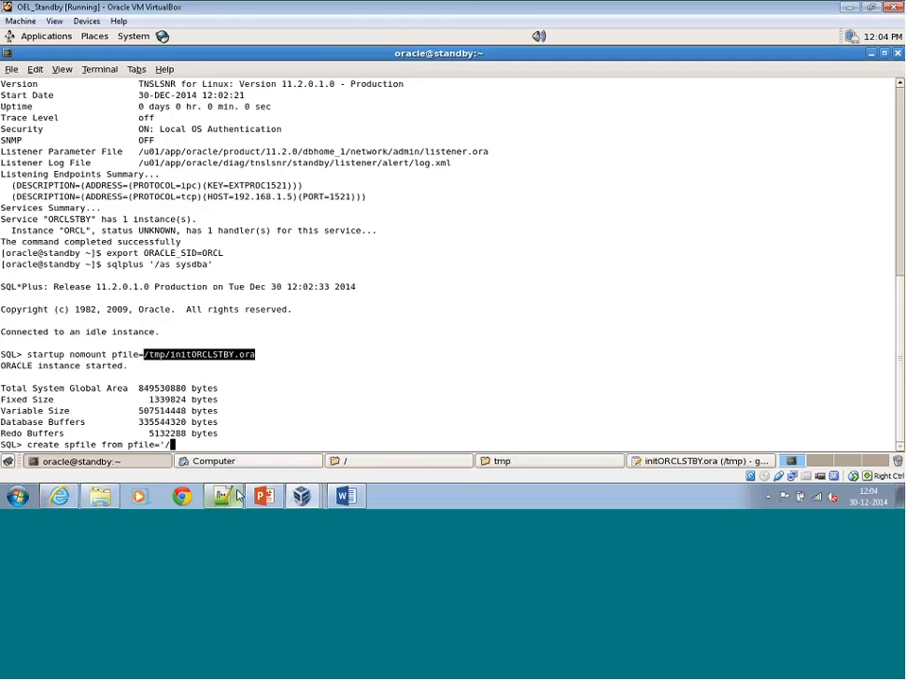
type("/")
right_click(184, 364)
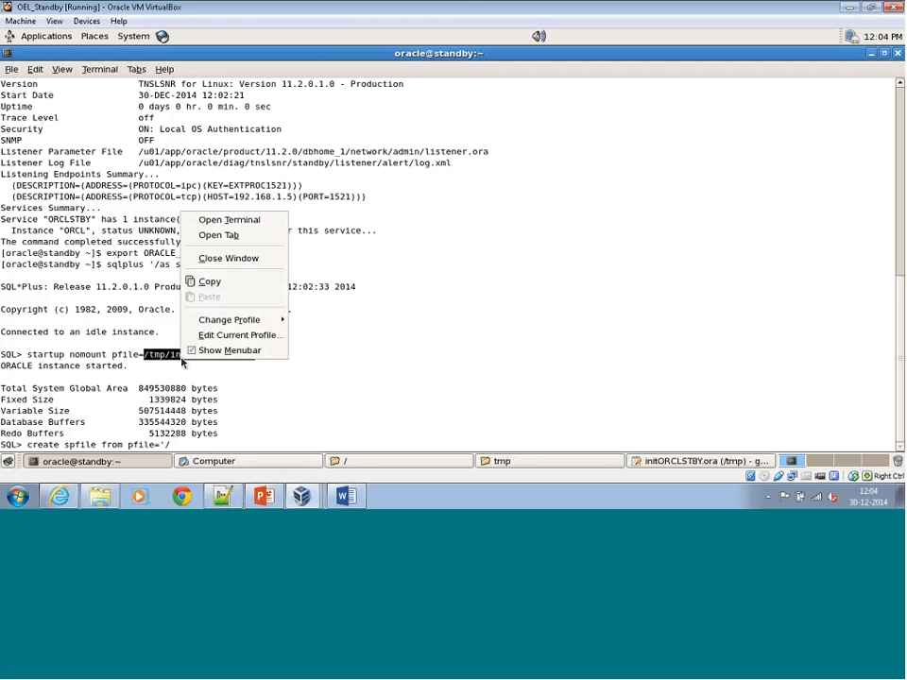
left_click(236, 281)
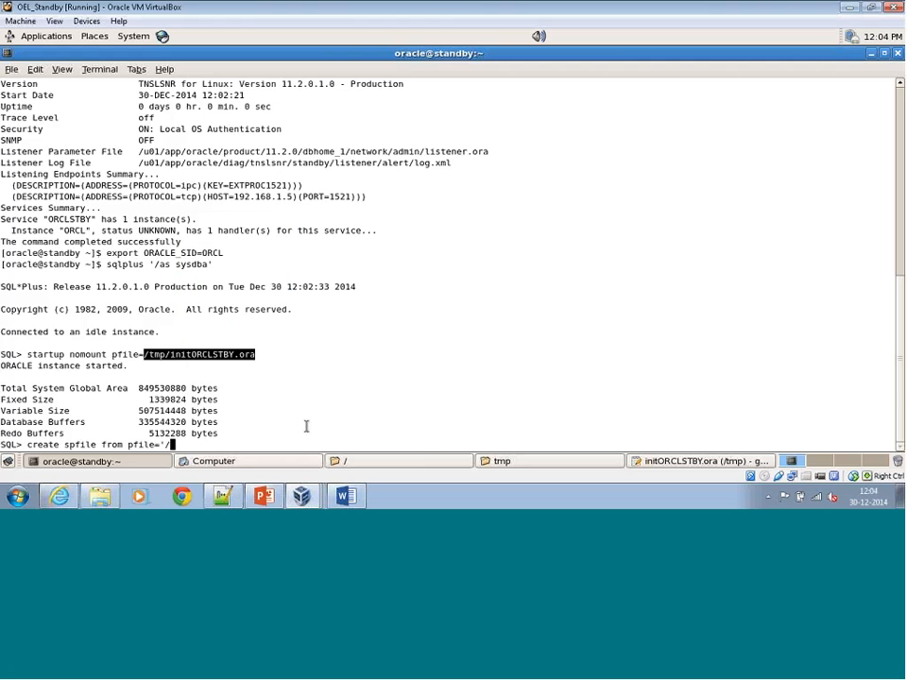
left_click(306, 426)
key("BackSpace")
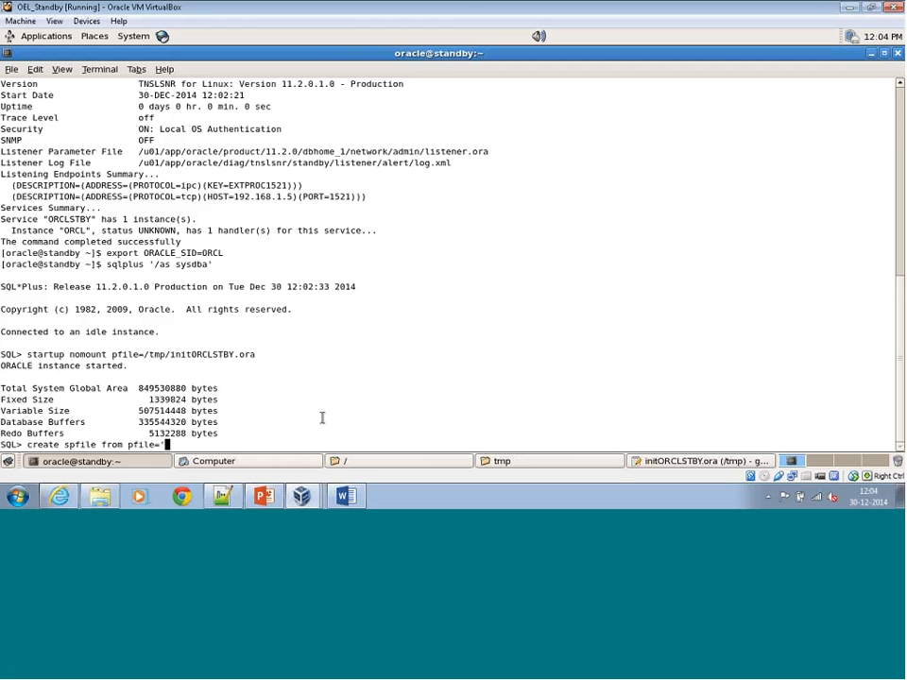
right_click(345, 384)
left_click(412, 324)
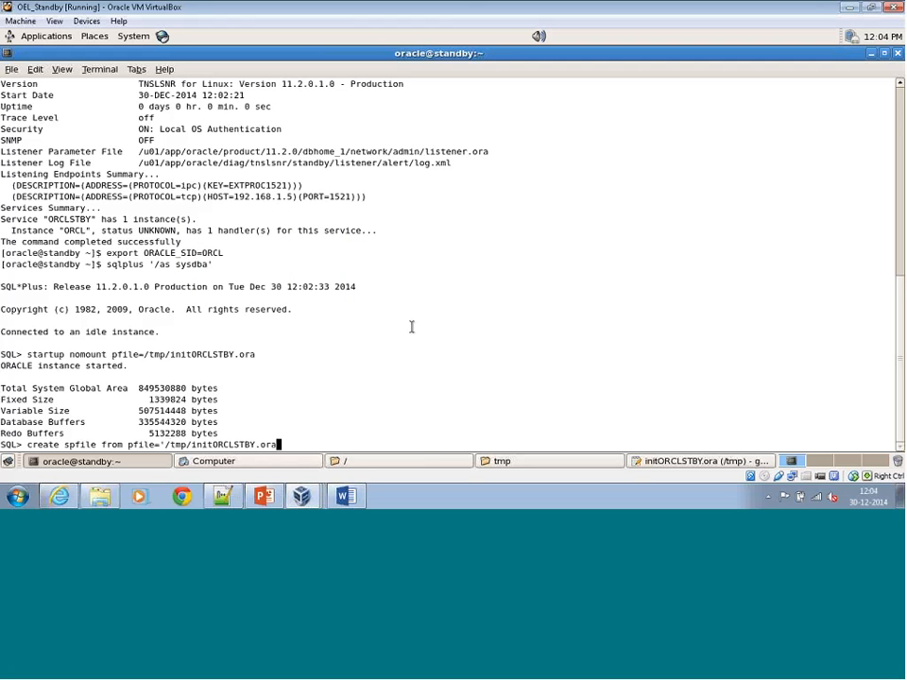
type("';")
key("Return")
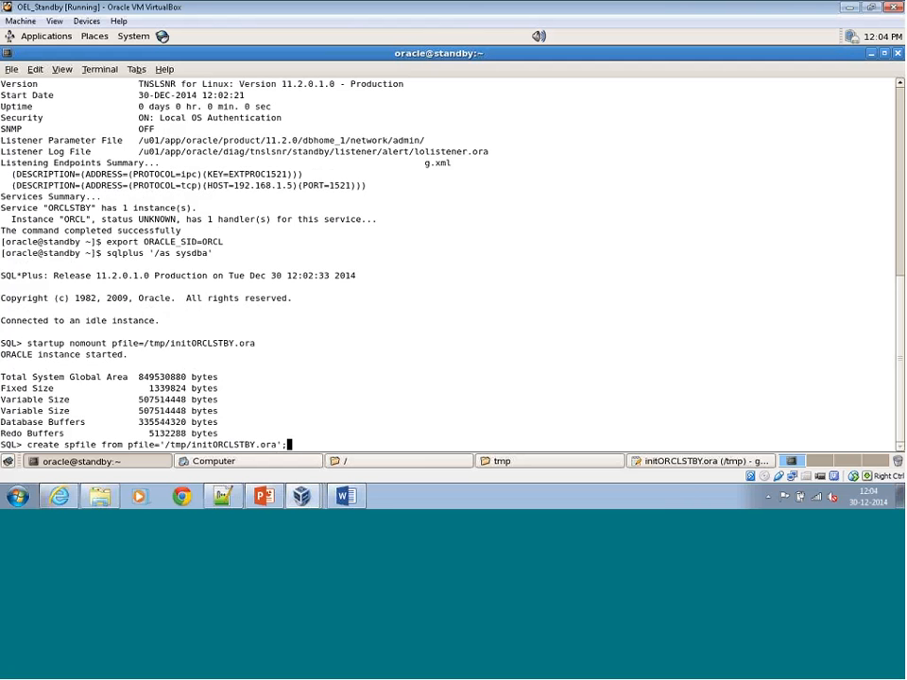
Shut down the standby instance with shut immediate.
type("shut")
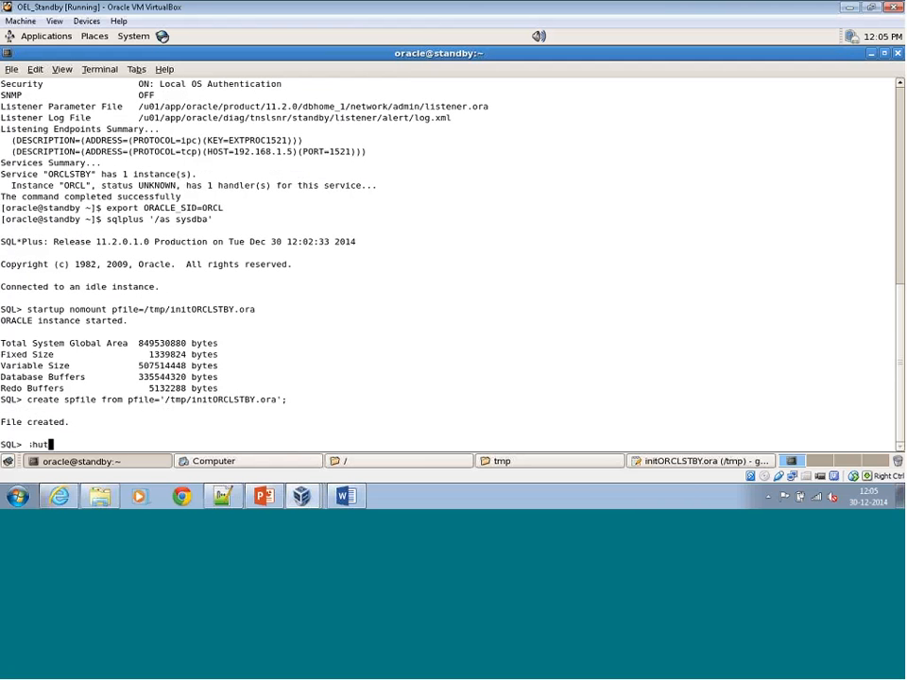
type("down")
key("BackSpace")
key("BackSpace")
key("BackSpace")
key("BackSpace")
type("immediate")
key("Return")
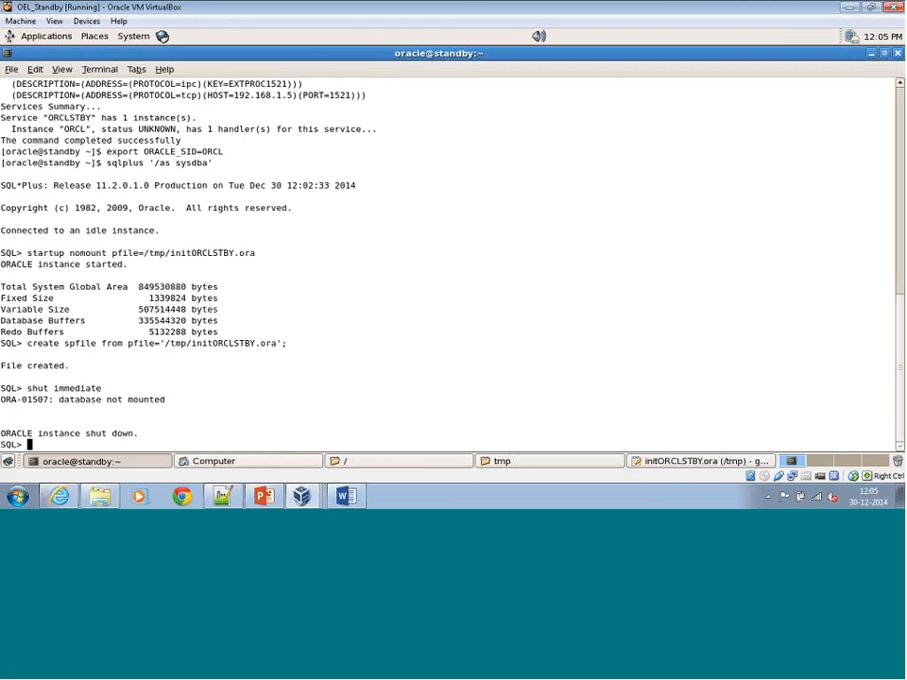
Start the standby instance again with startup nomount, without naming a parameter file.
type("startup nomount")
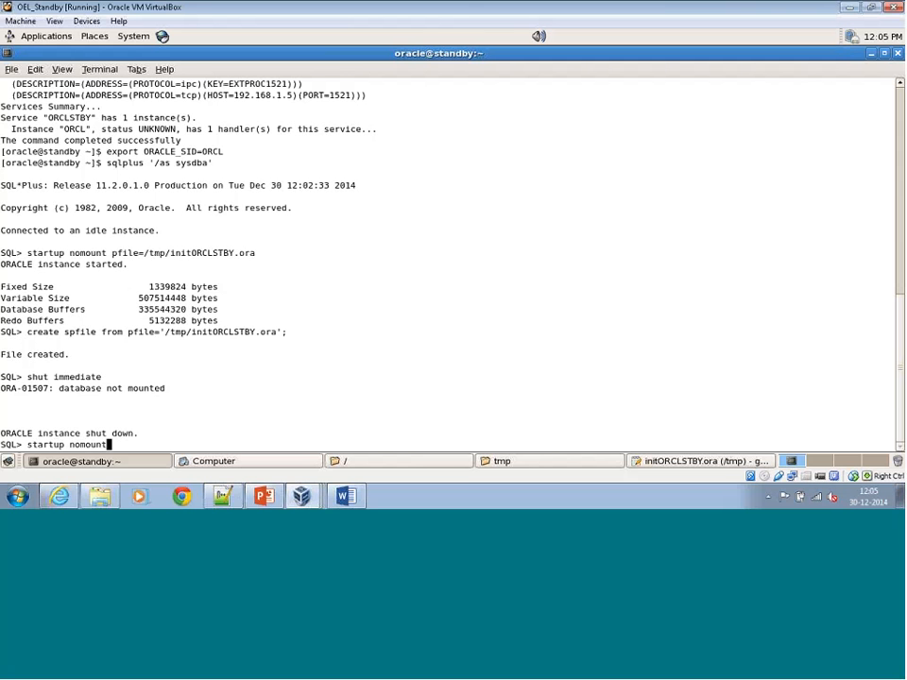
key("Return")
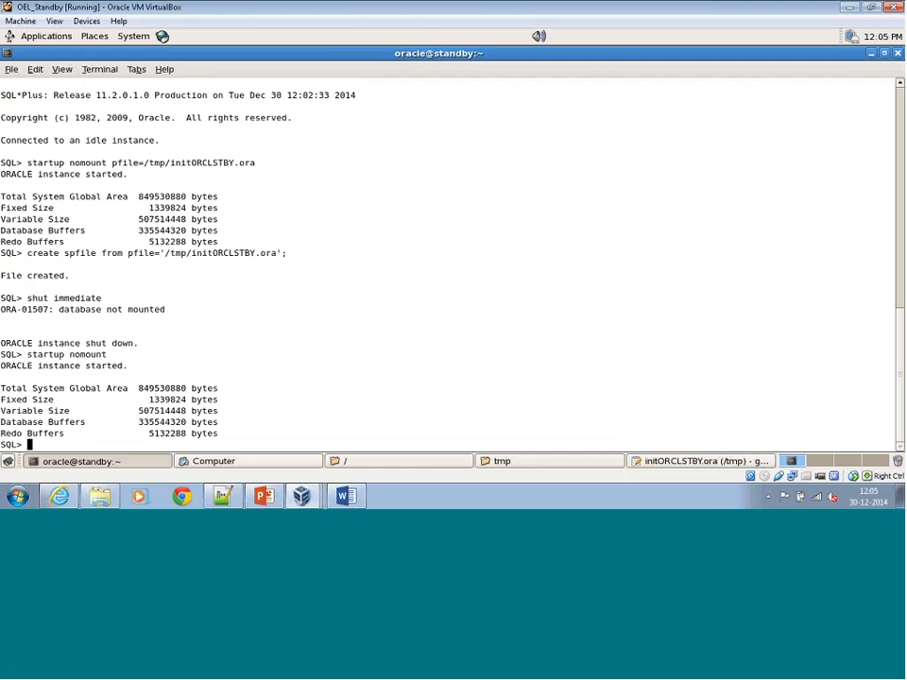
Check which server parameter file the standby instance uses with show parameter spfile.
type("show parameter spfile")
key("Return")
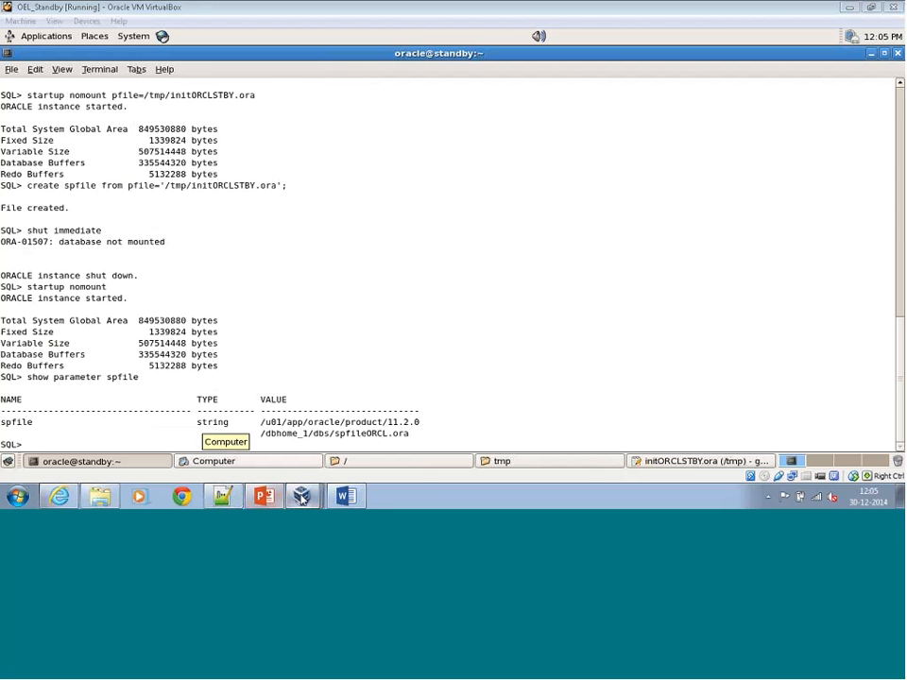
Switch to the OEL_Primary virtual machine and bring up the terminal that is at the oracle shell prompt.
left_click(302, 496)
left_click(300, 445)
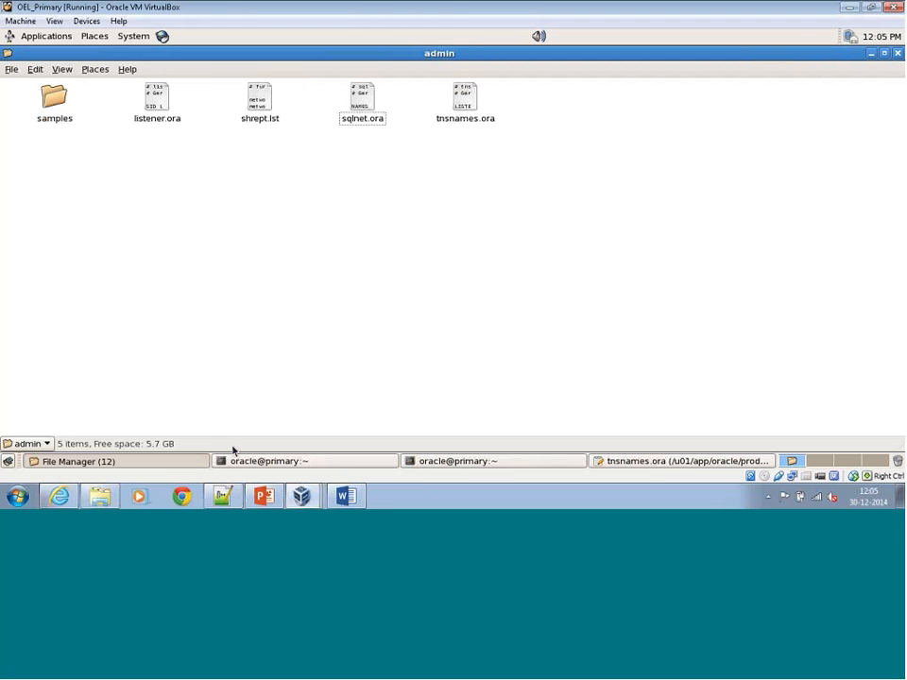
left_click(190, 460)
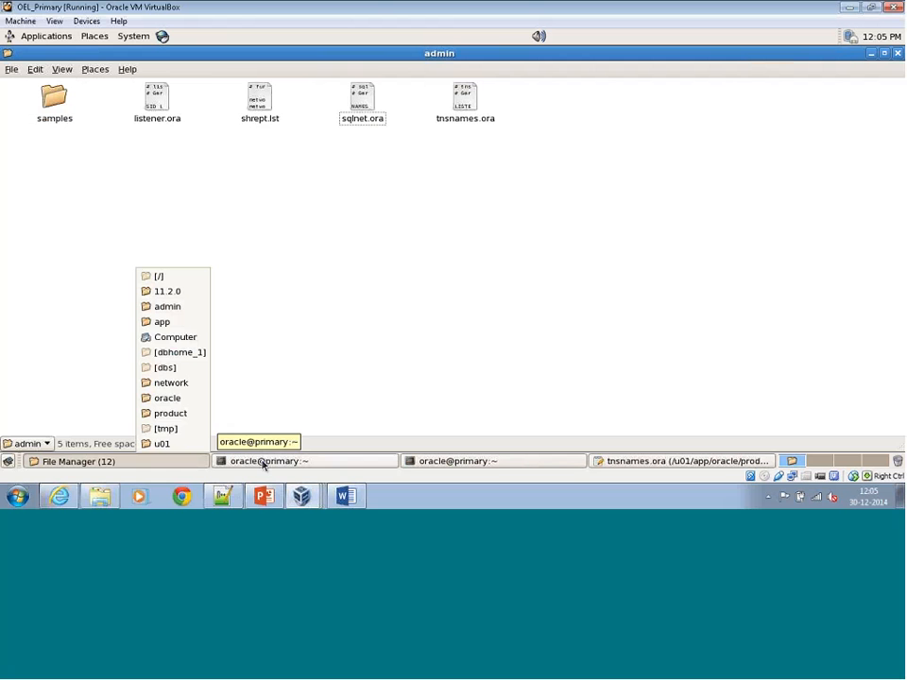
left_click(280, 450)
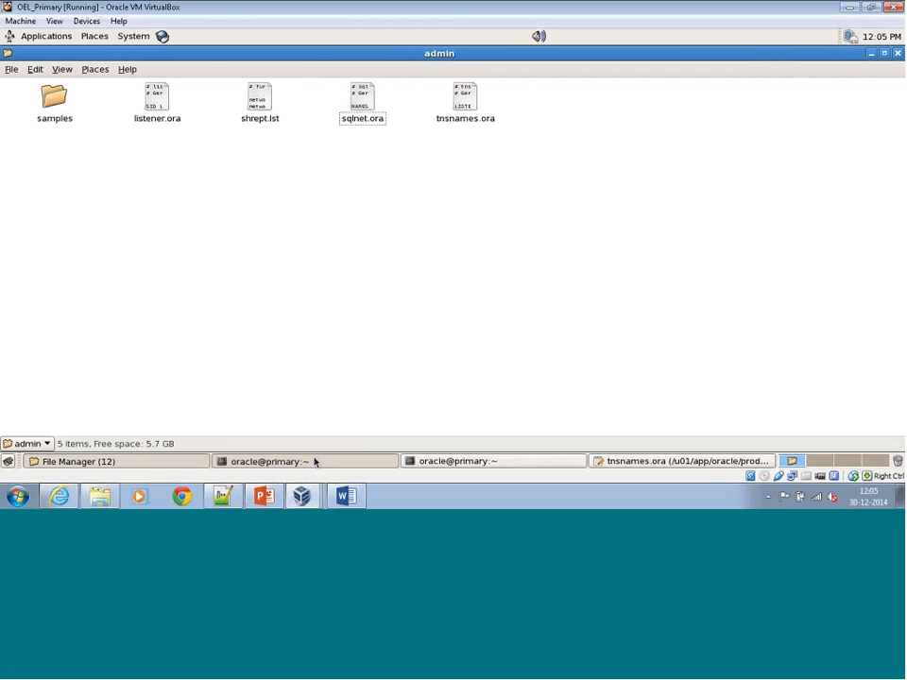
left_click(315, 461)
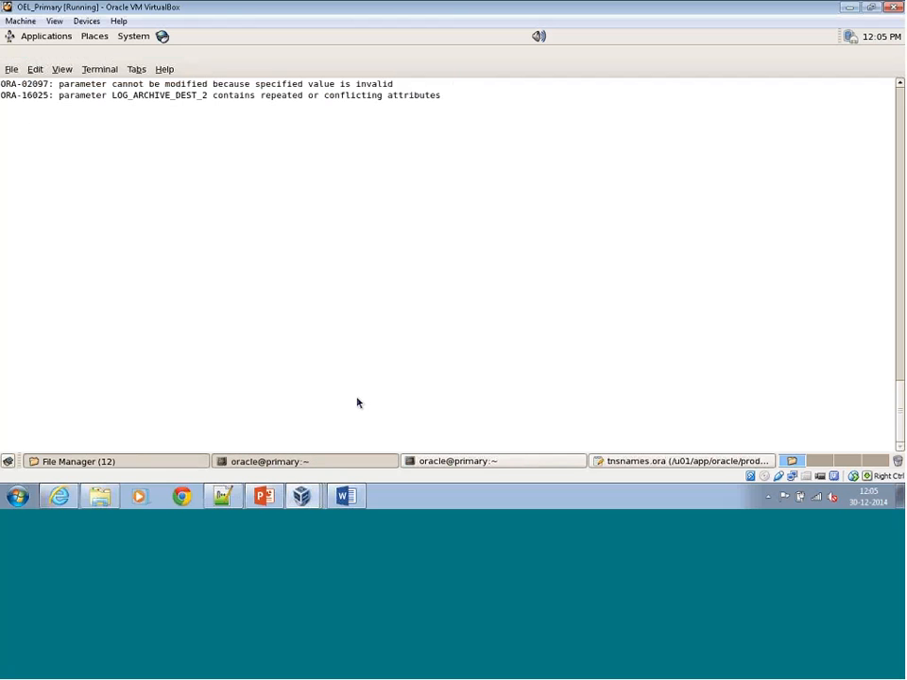
left_click(459, 461)
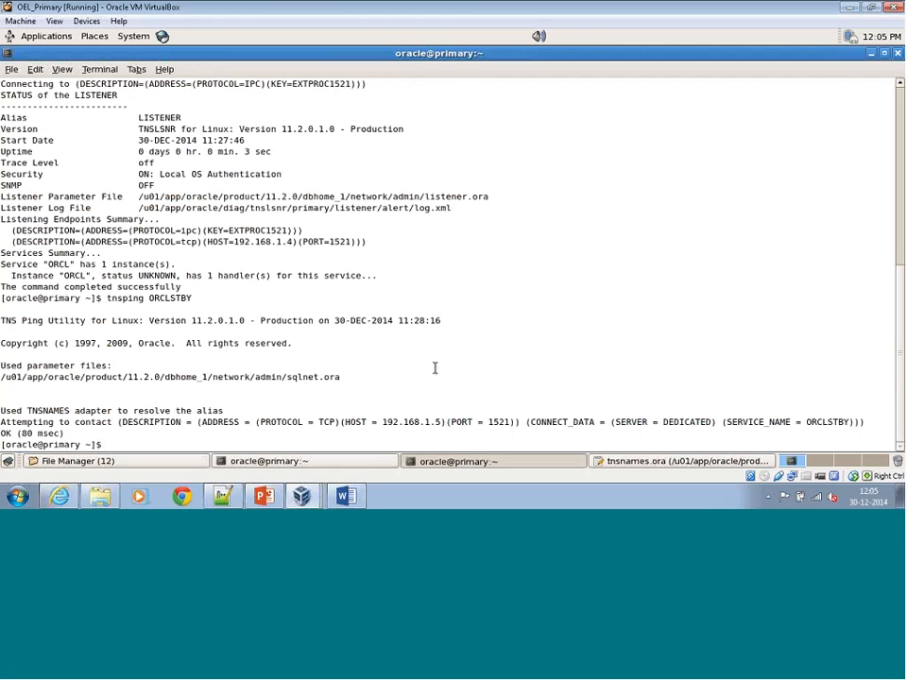
key("Return")
key("Return")
key("Return")
key("Return")
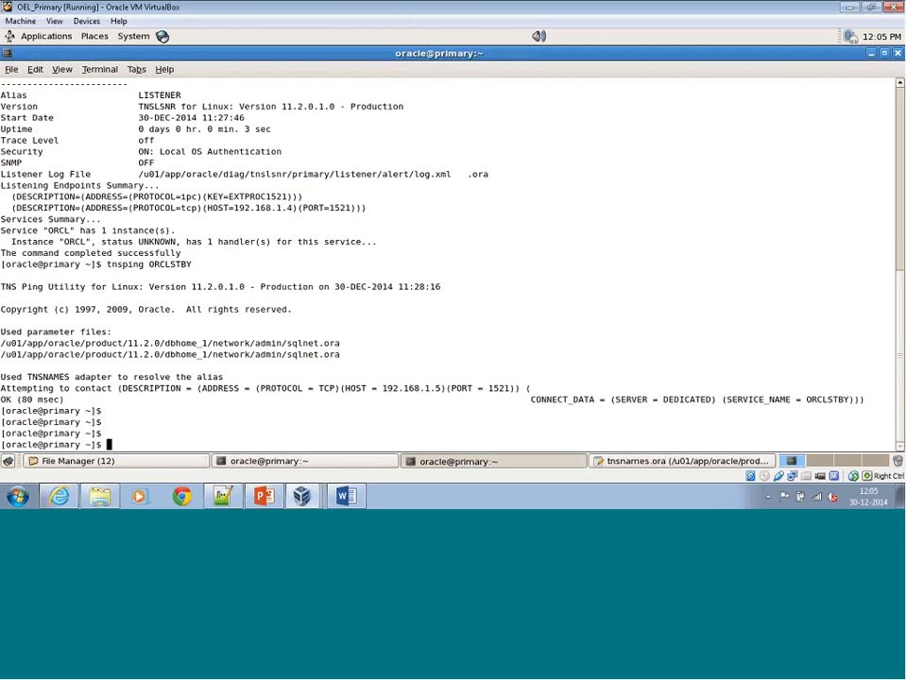
Try to start RMAN as sys with target ORCL and the keyword auxillary for ORCLSTBY, entering the sys password for both connections.
type("rman")
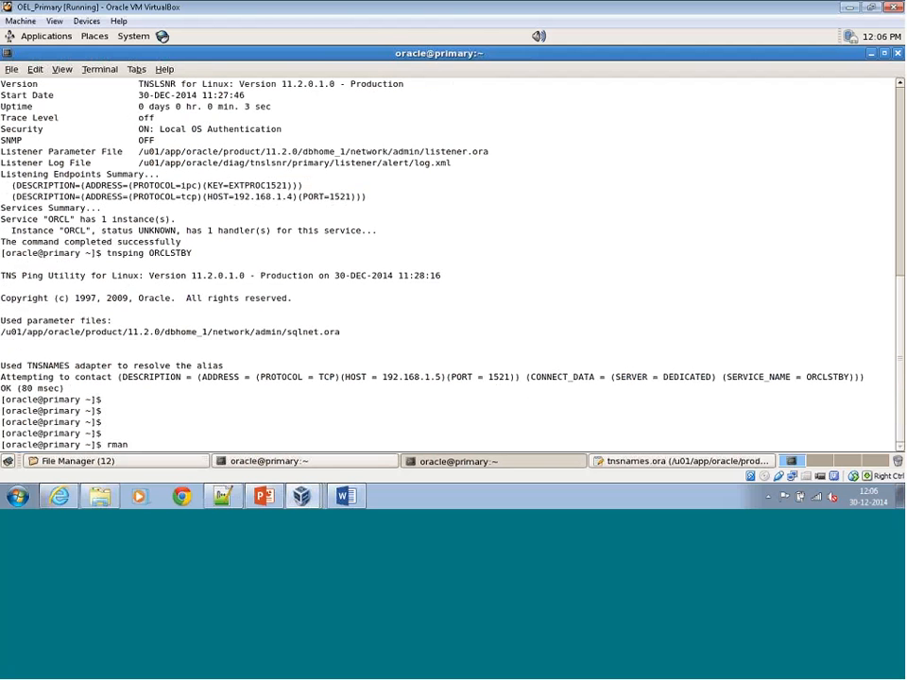
type(" target sys/password")
key("BackSpace")
type("@")
key("BackSpace")
type("@ORCL")
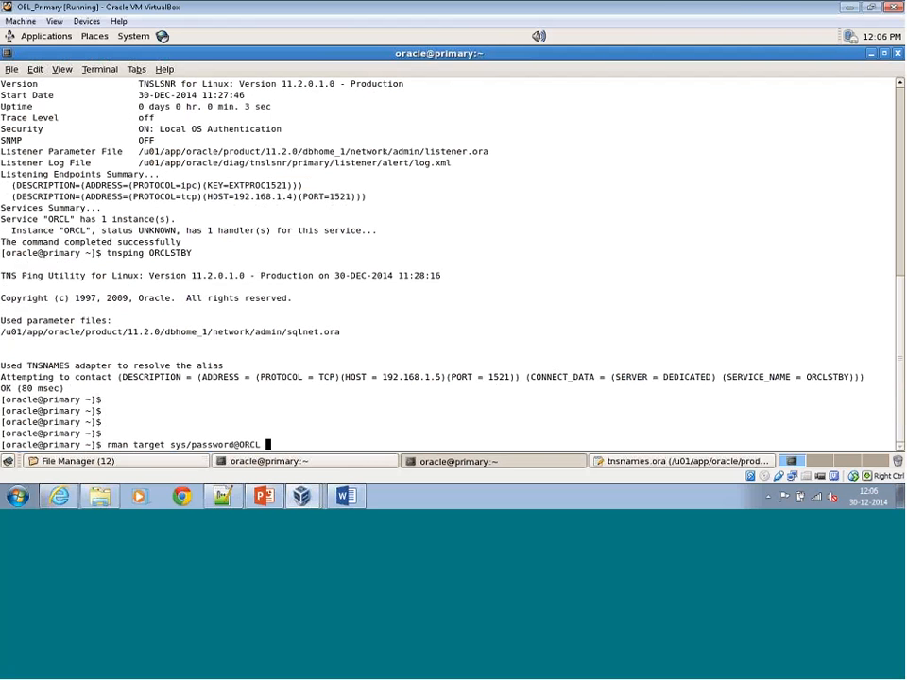
type(" auxillary sys/password@O")
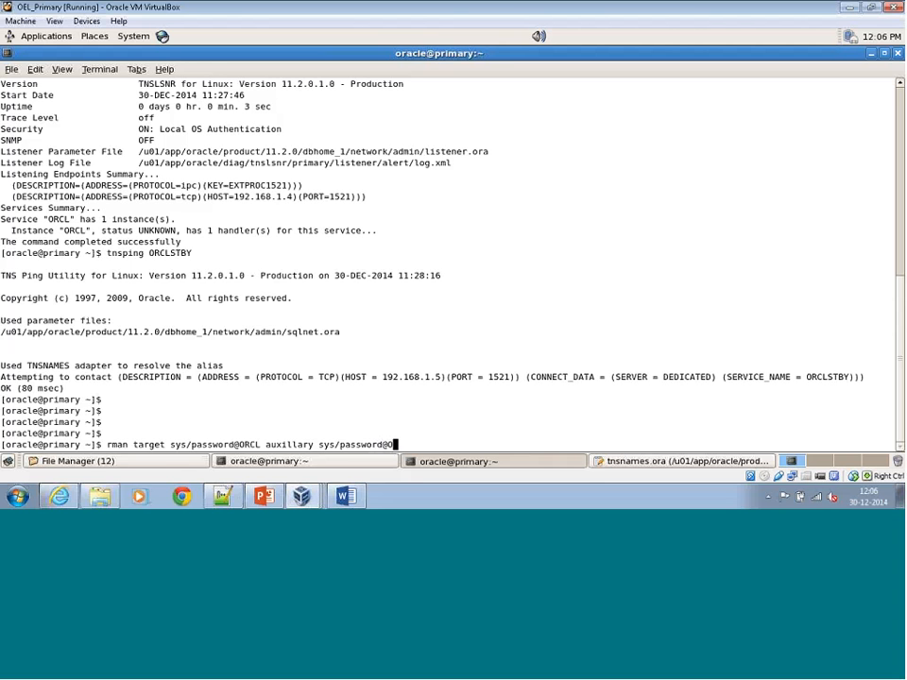
type("RCLSTB")
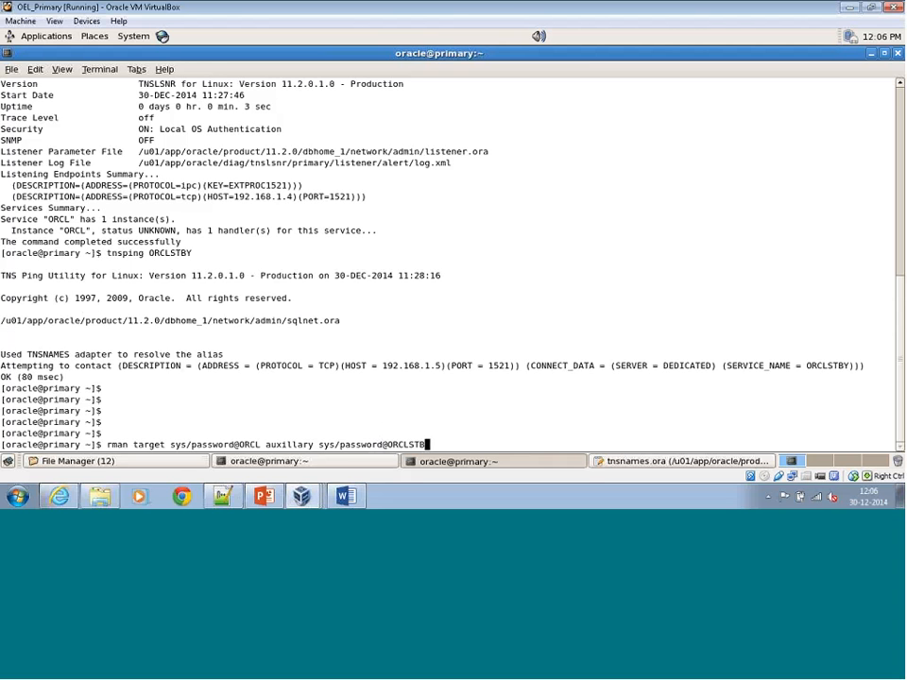
type("Y")
key("Return")
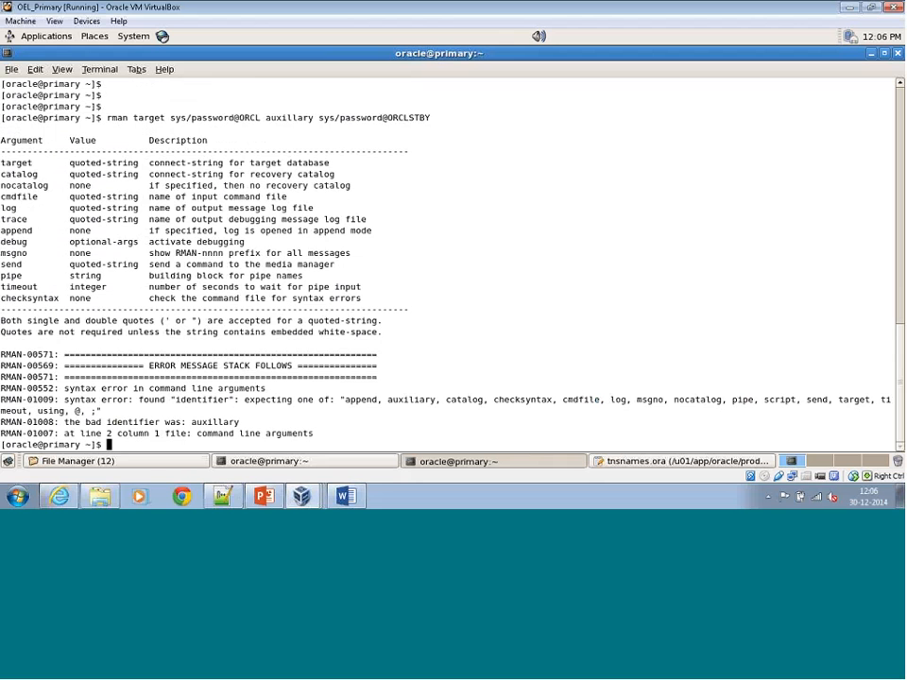
Rerun the RMAN connection command with the keyword corrected to auxiliary, re-entering the sys login and password for ORCLSTBY.
key("Up")
key("Left")
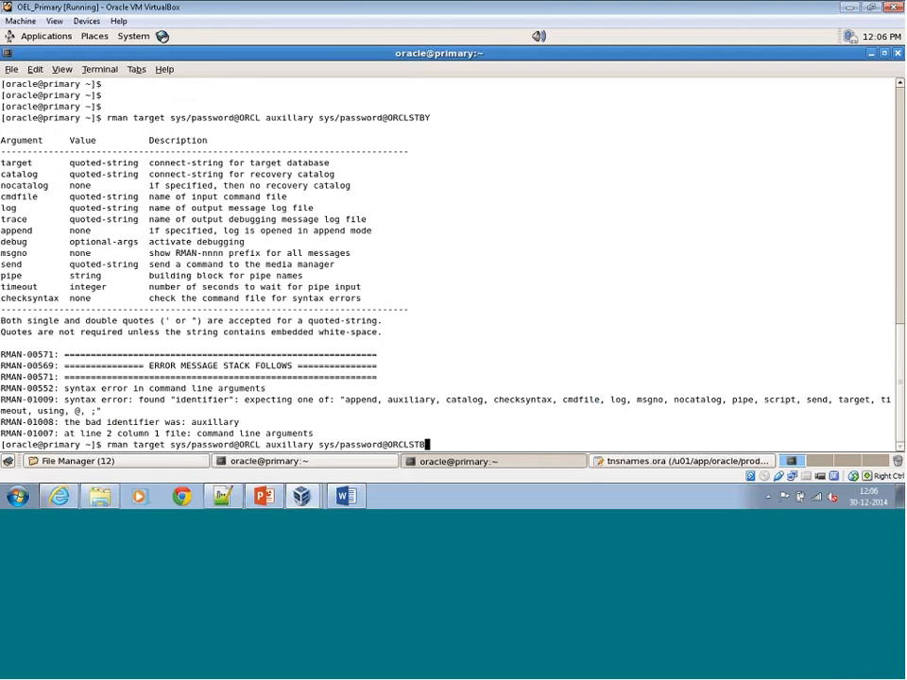
key("BackSpace")
key("BackSpace")
key("BackSpace")
key("BackSpace")
key("BackSpace")
key("BackSpace")
key("BackSpace")
key("BackSpace")
key("BackSpace")
key("BackSpace")
key("BackSpace")
key("BackSpace")
key("BackSpace")
key("BackSpace")
key("BackSpace")
key("BackSpace")
key("BackSpace")
key("BackSpace")
key("BackSpace")
key("BackSpace")
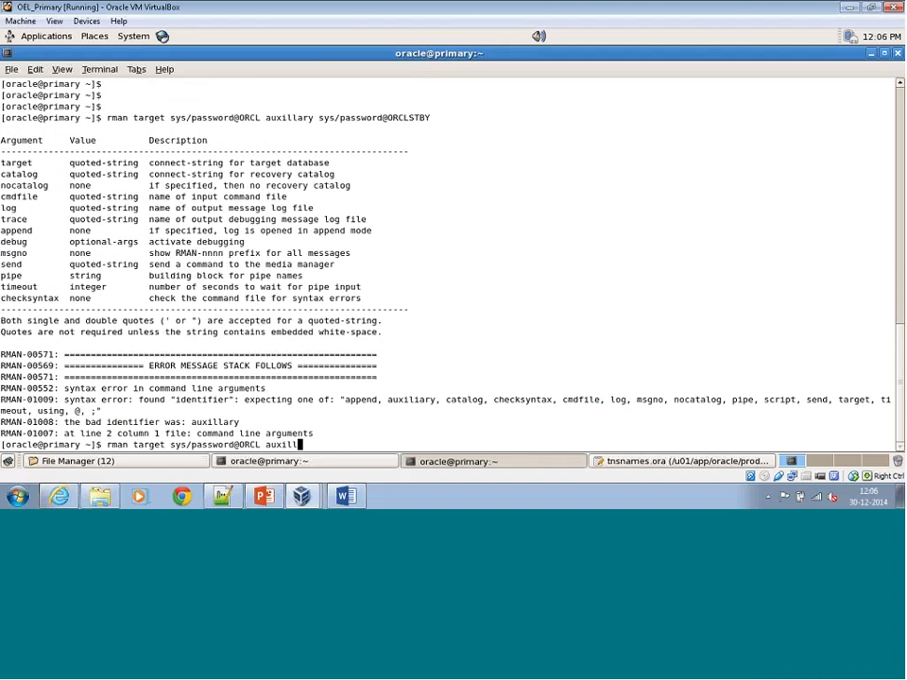
key("BackSpace")
type("iary sys/password@ORCLSTBY")
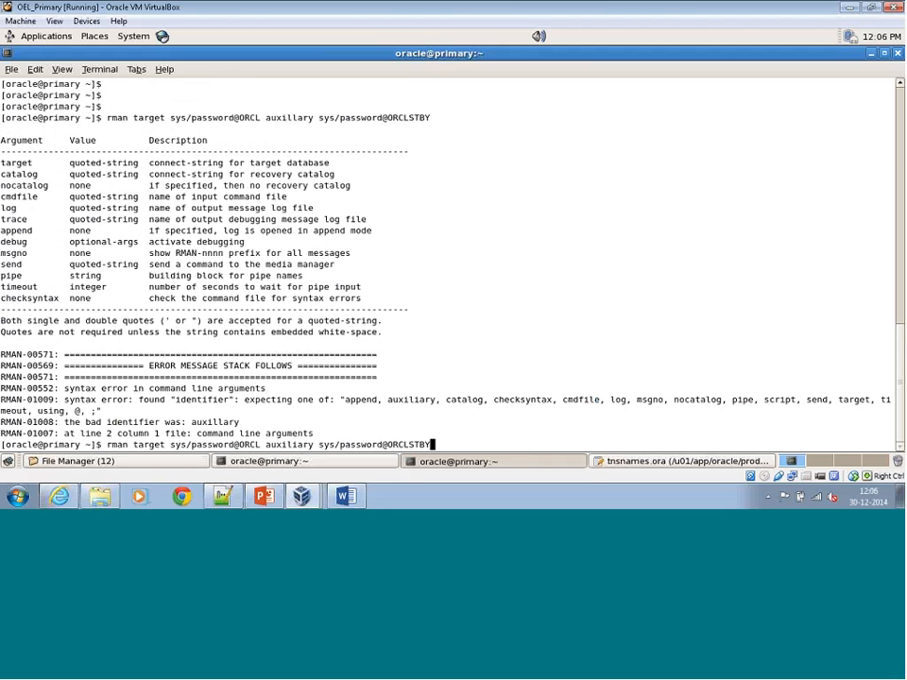
key("Return")
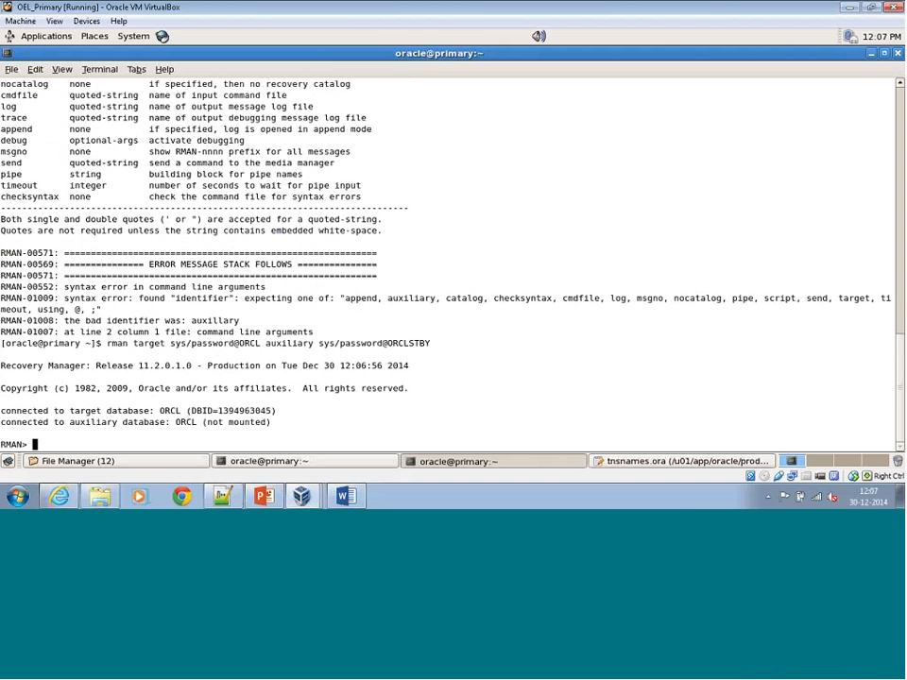
Duplicate the primary to the standby with duplicate target database for standby from active database;.
type("duplicate target database fro")
key("BackSpace")
key("BackSpace")
type("o")
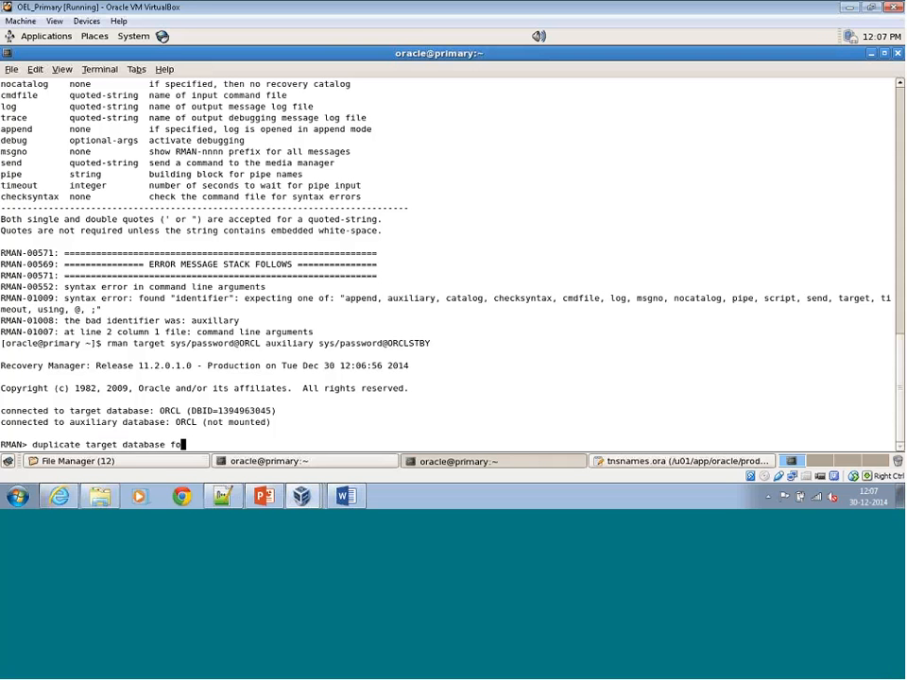
type("r standby from active databas")
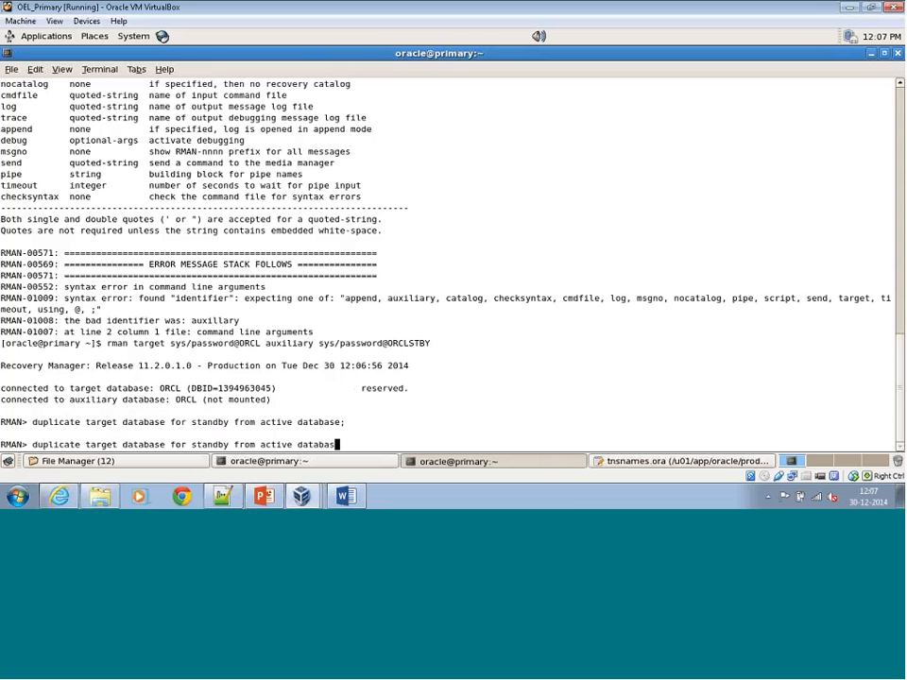
type("e;")
key("Return")
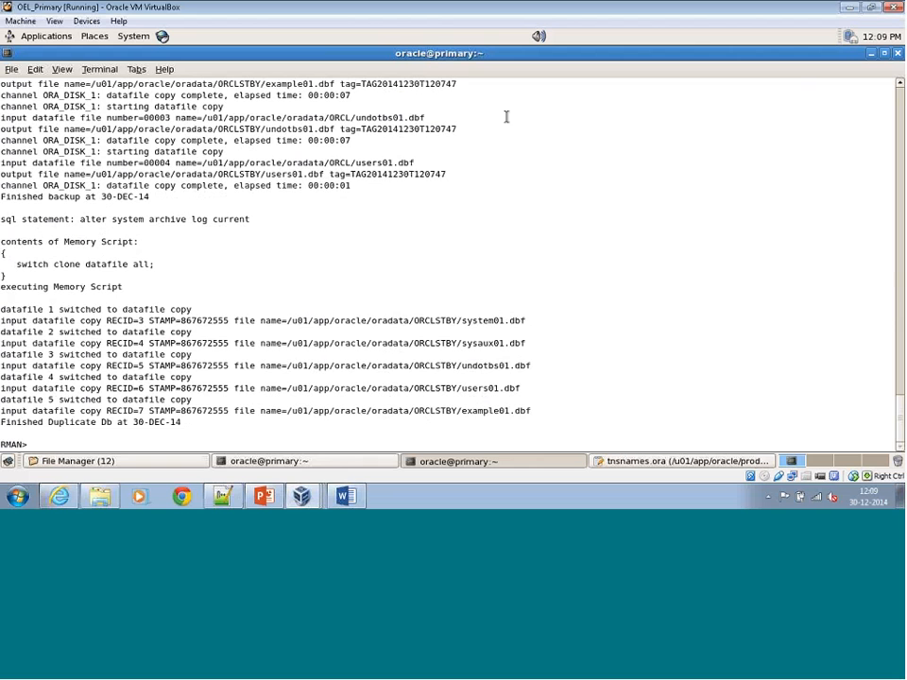
Switch to the OEL_Standby virtual machine and enable flashback with alter database flashback on;.
left_click(301, 496)
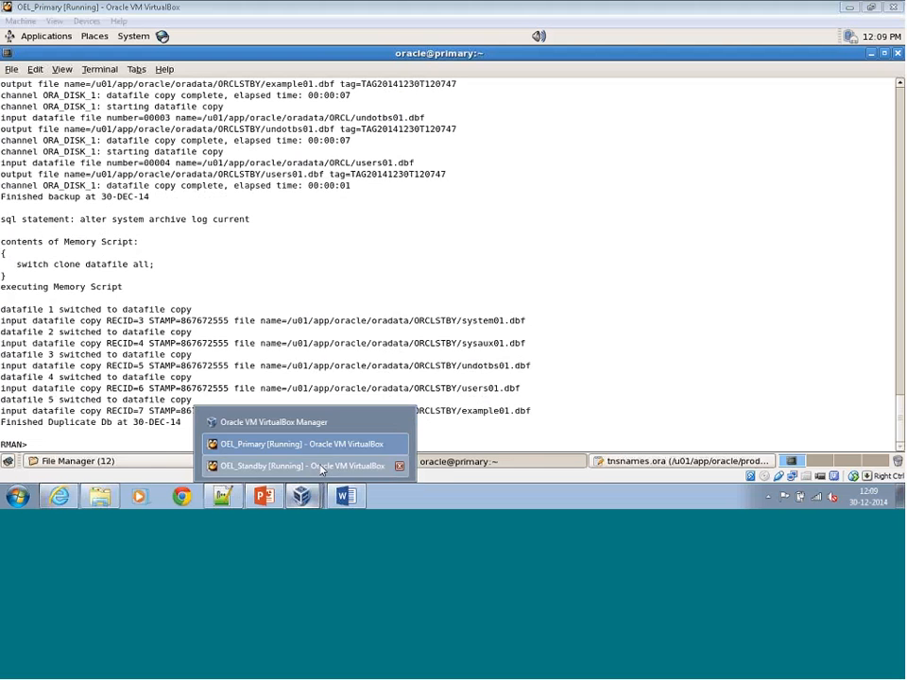
left_click(321, 466)
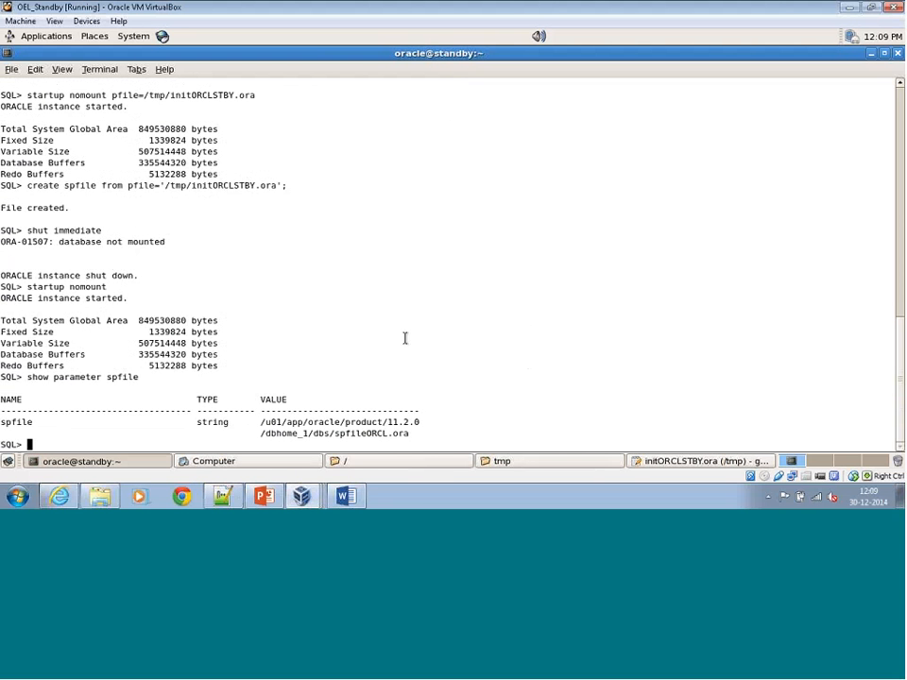
type("alter database flas")
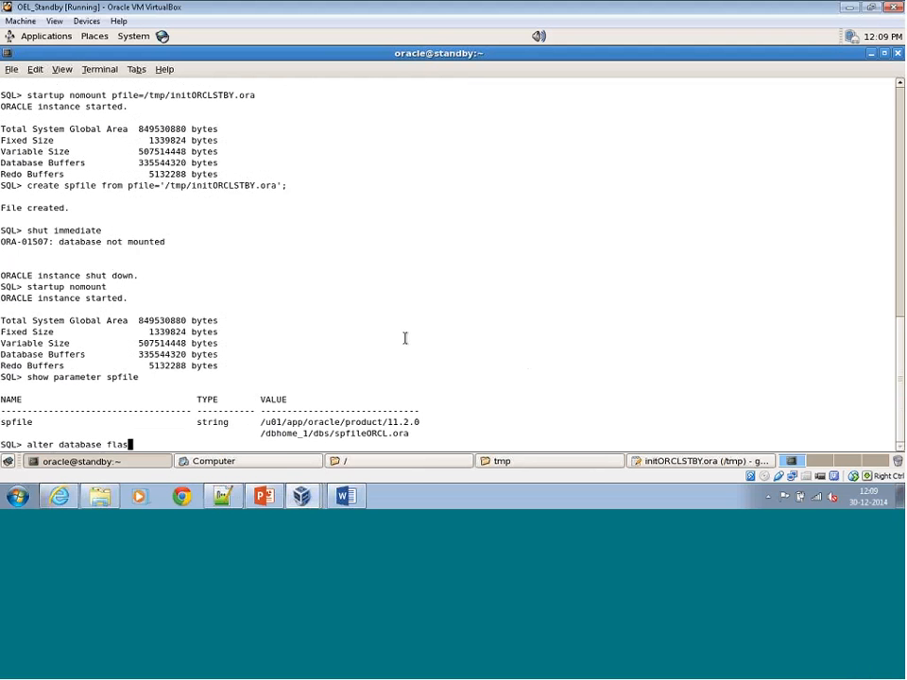
type("hback on")
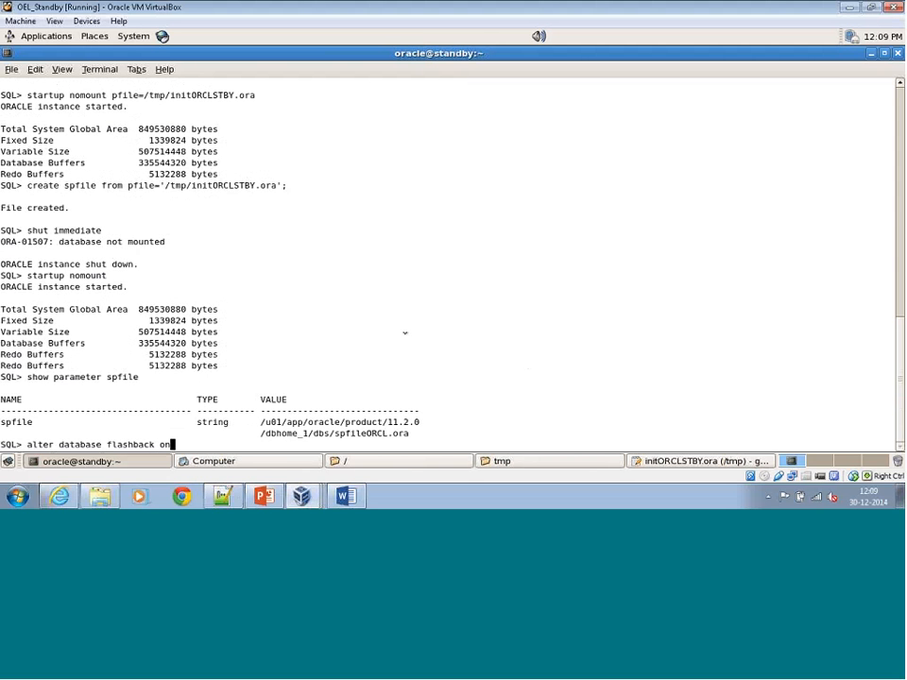
type(";")
key("Return")
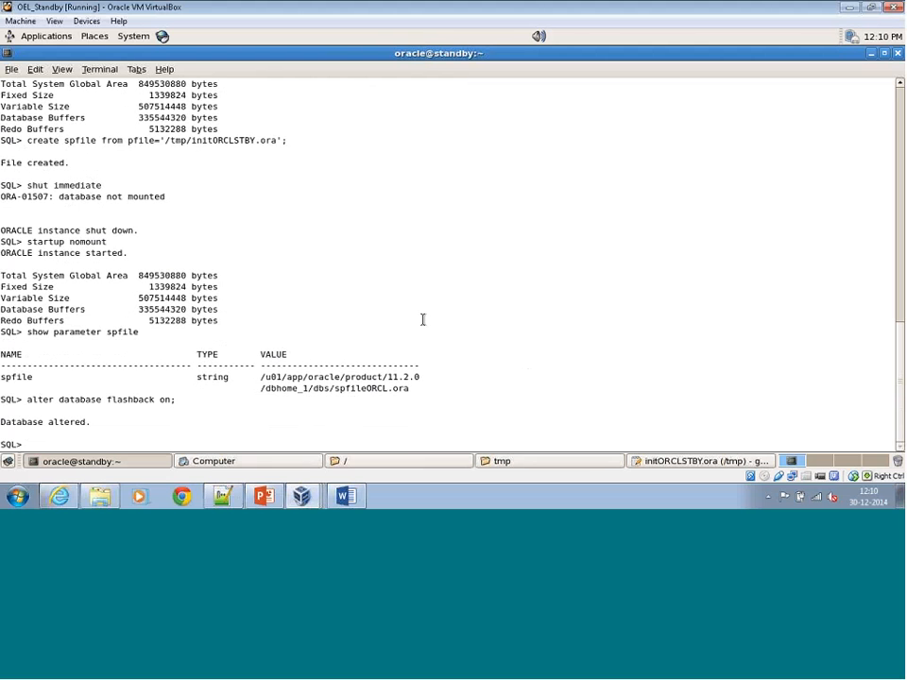
Start managed recovery on the standby with alter database recover managed standby database using current logfile disconnect from session;.
type("alter database recover")
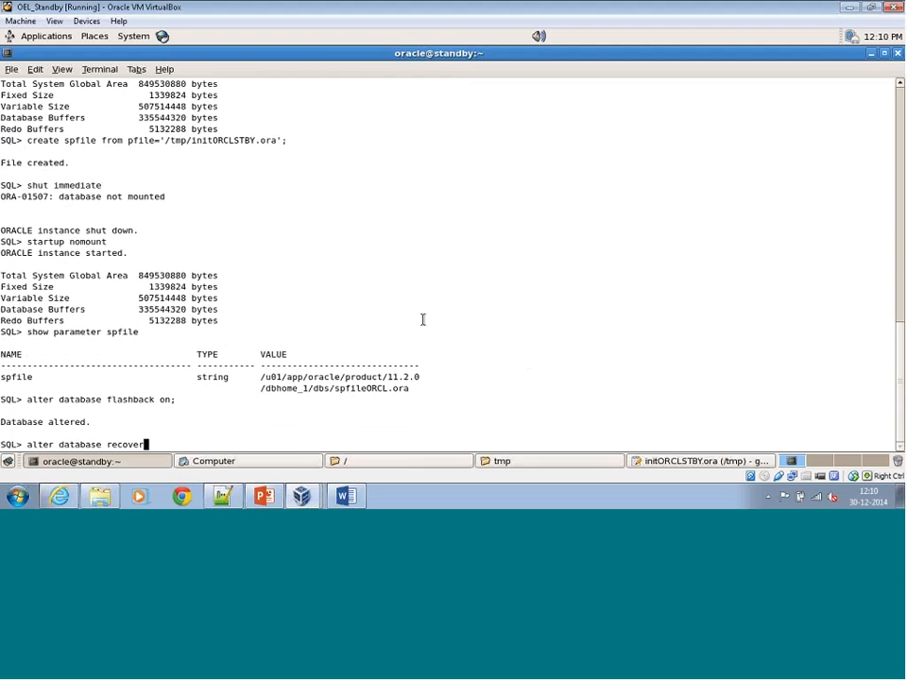
type(" managed standby ")
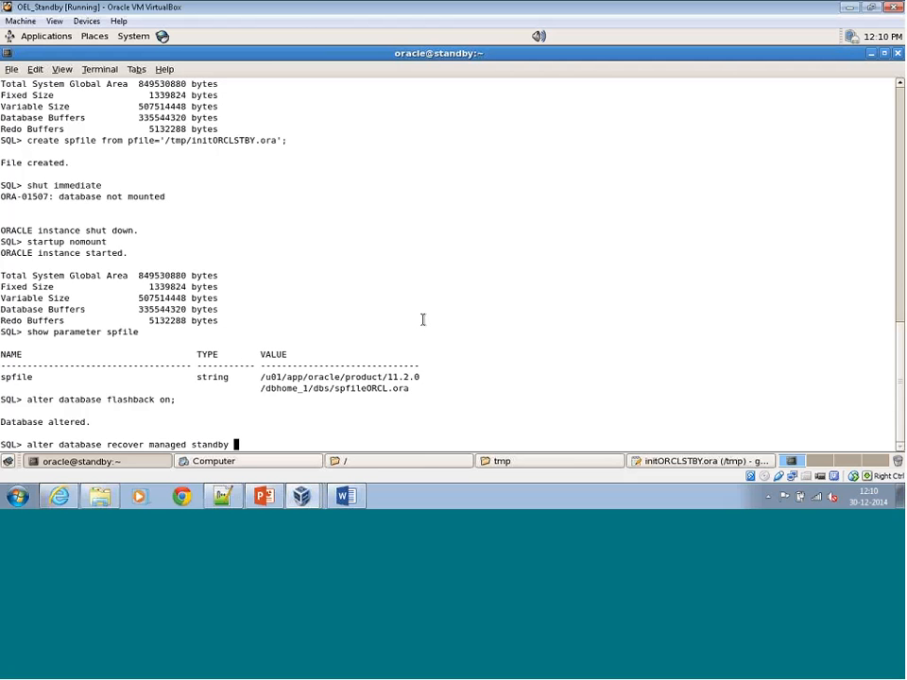
type("database using current")
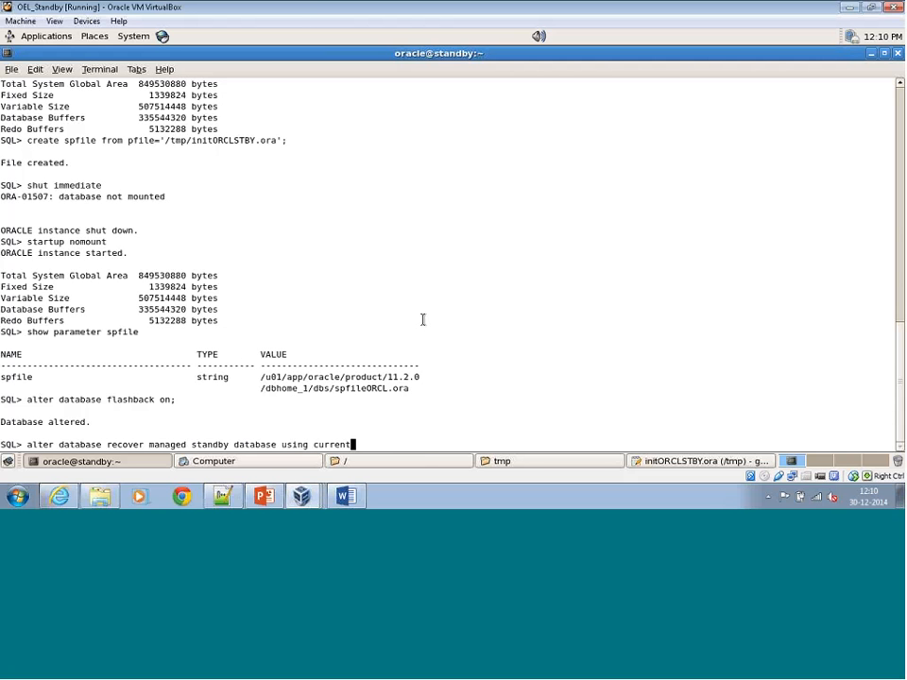
type(" logfile disconnect form")
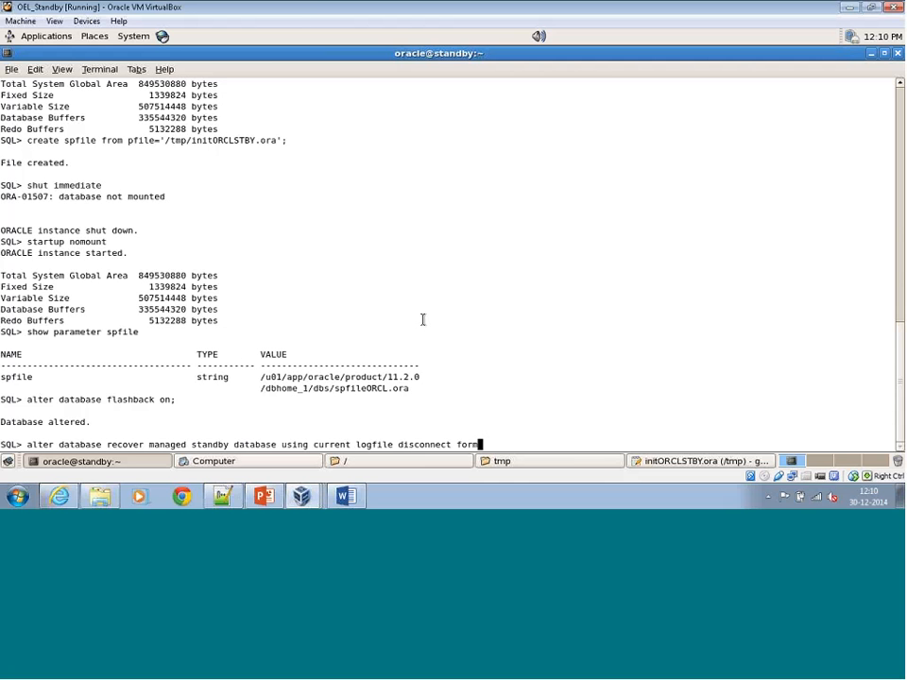
type(" session;")
key("BackSpace")
key("BackSpace")
key("BackSpace")
key("BackSpace")
key("BackSpace")
key("BackSpace")
key("BackSpace")
key("BackSpace")
key("BackSpace")
key("BackSpace")
key("BackSpace")
key("BackSpace")
key("BackSpace")
type("from session;")
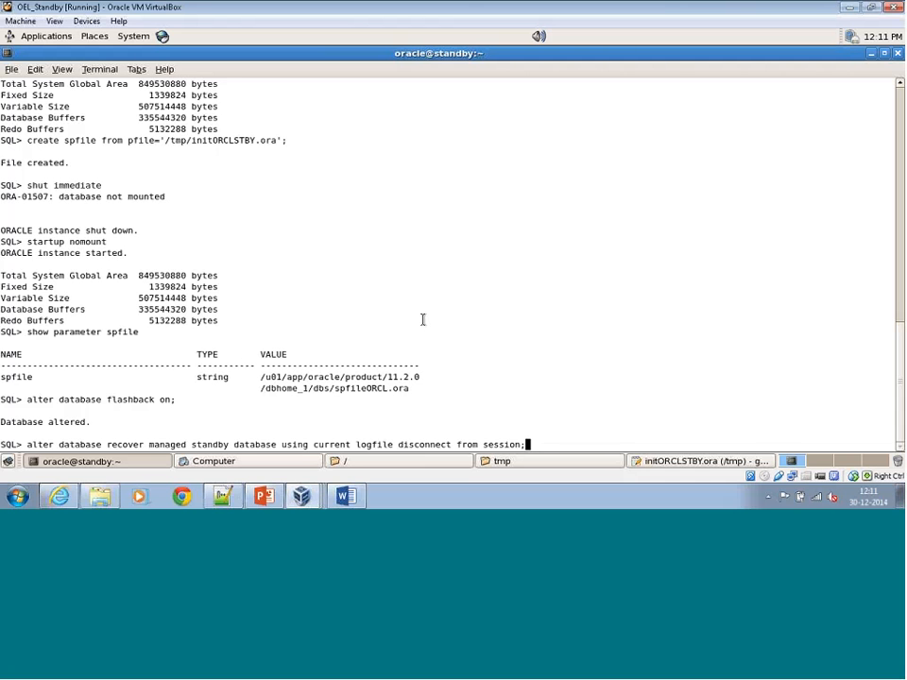
Execute the managed recovery statement already entered at the standby's SQL prompt.
key("Return")
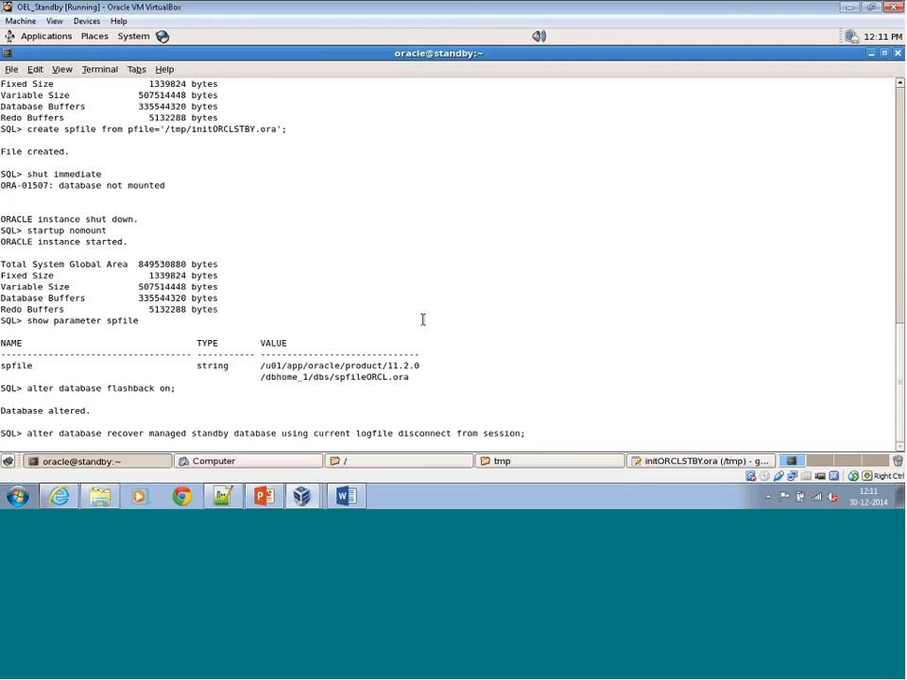
key("Return")
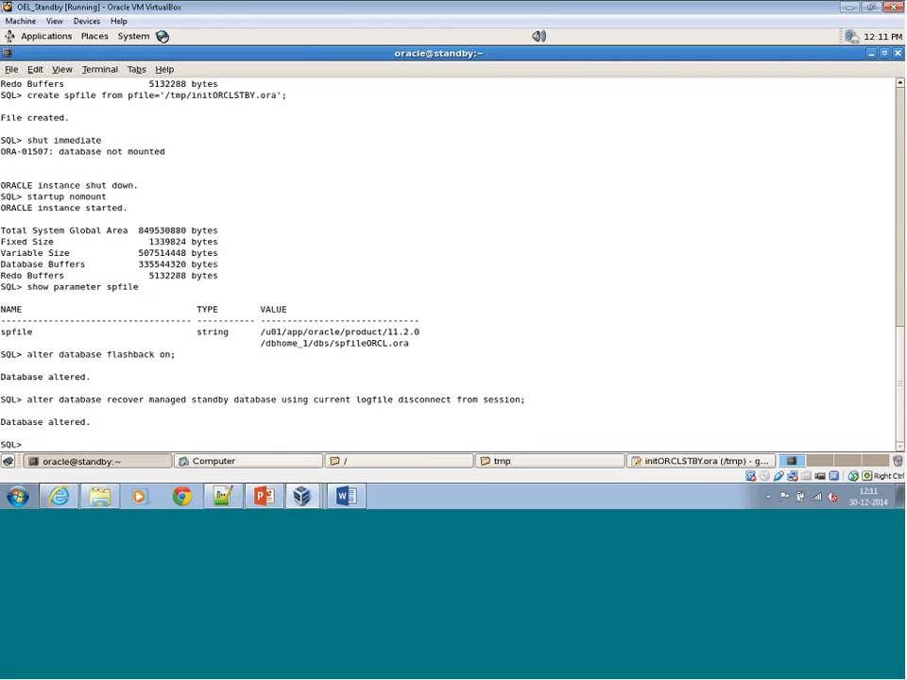
Set the SQL*Plus output to 300 characters per line with set lines 300 and format the destination column as a30.
type("set lines 300")
key("Return")
type("col dest")
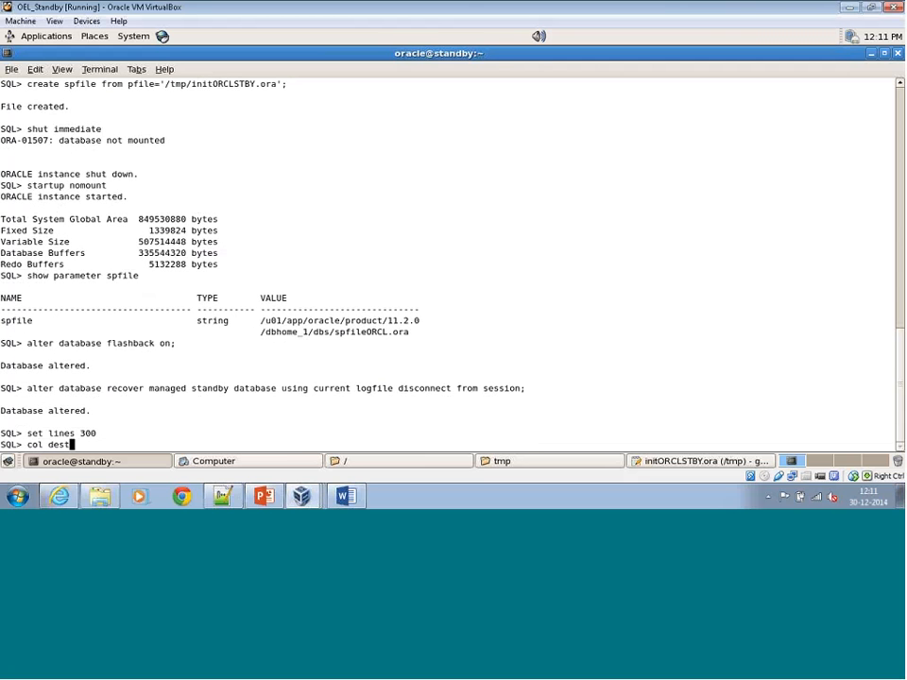
type("ination format a30")
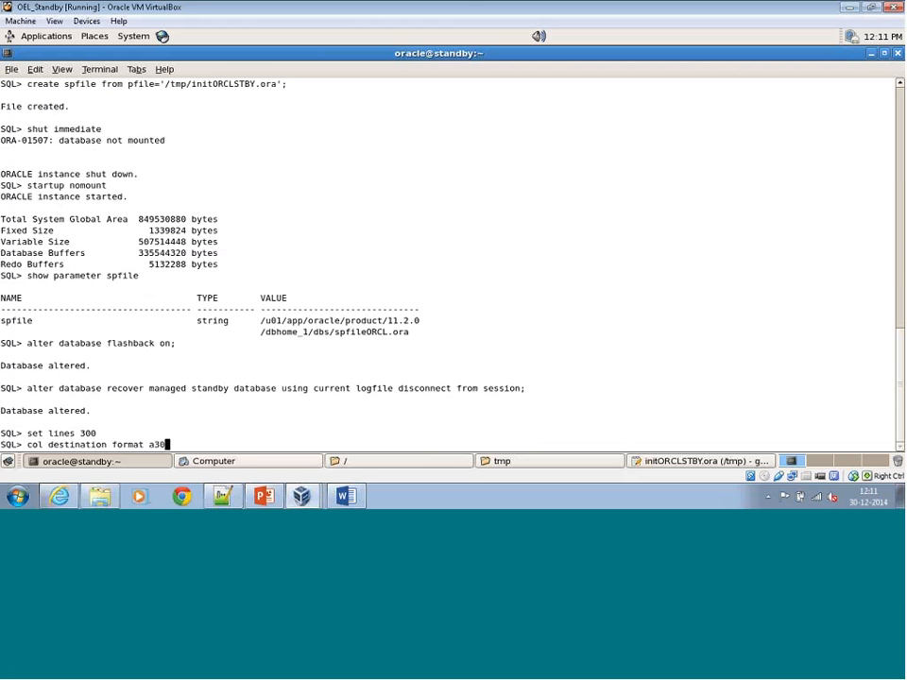
key("Return")
Check the standby's archive destinations with select dest_id, status, destination, error from v$archive_dest where dest_id<=2;.
type("select ")
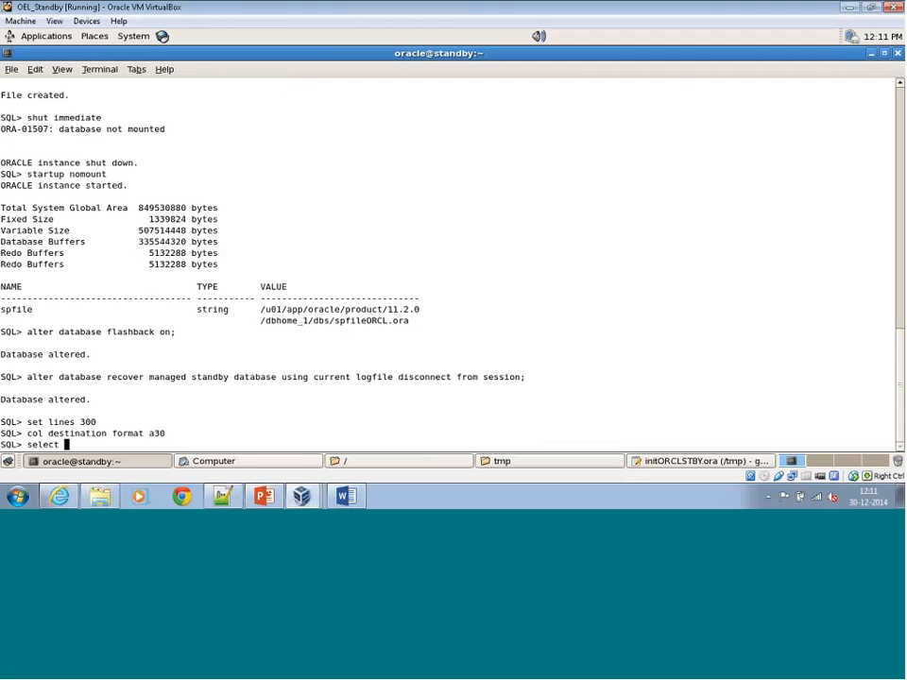
type("dest")
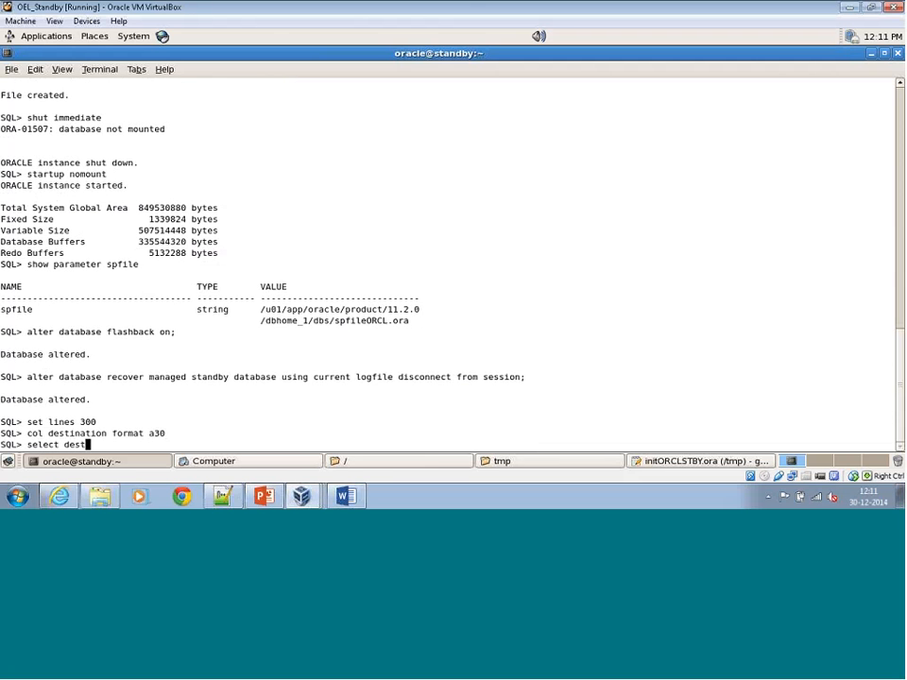
type(" id, status, destination")
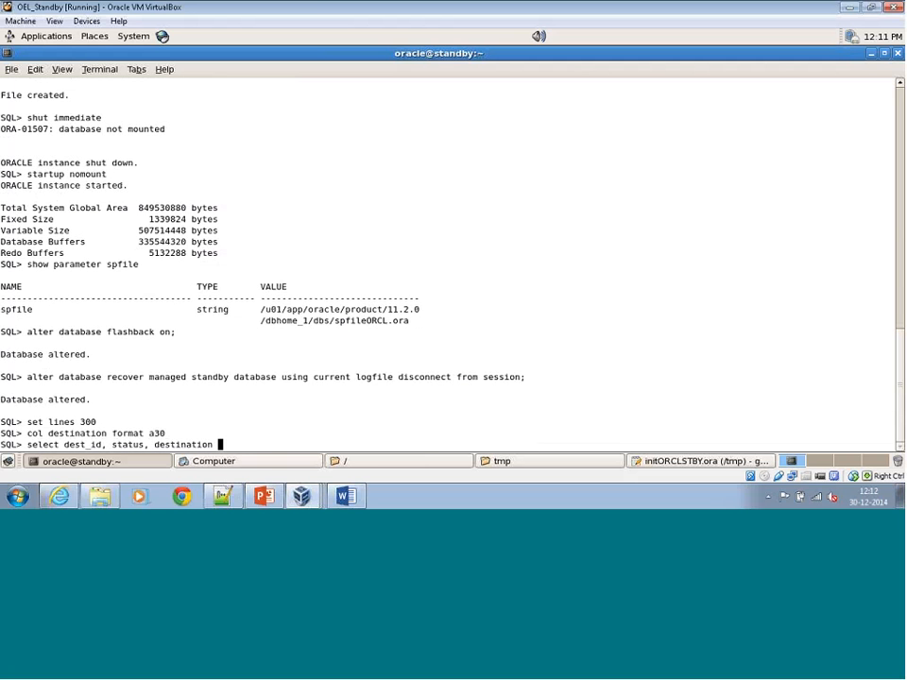
key("BackSpace")
type(", error,")
key("BackSpace")
type("from v$archive_dest where des")
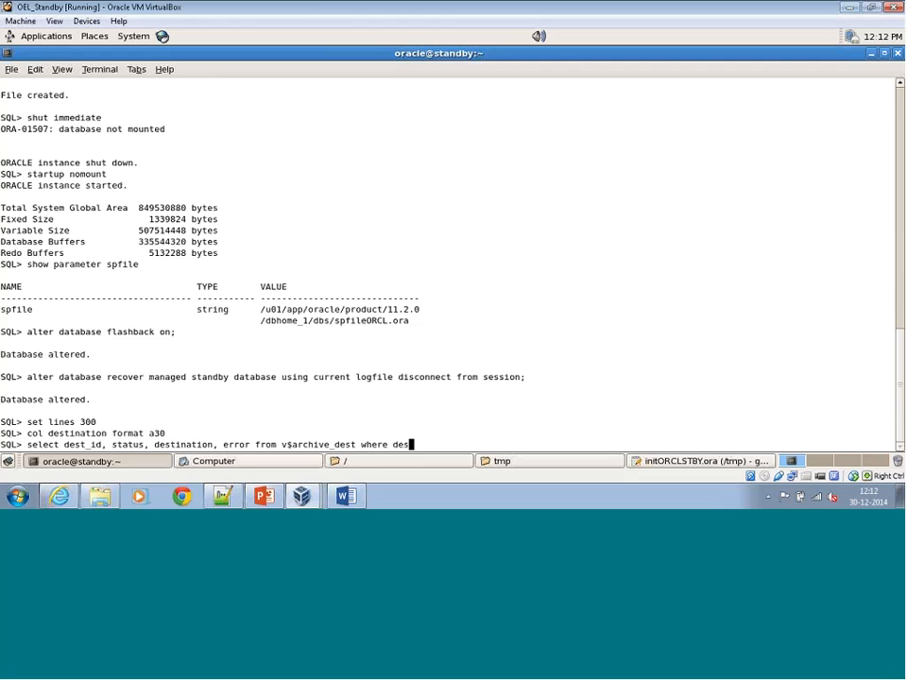
type("t_id<=2;")
key("Return")
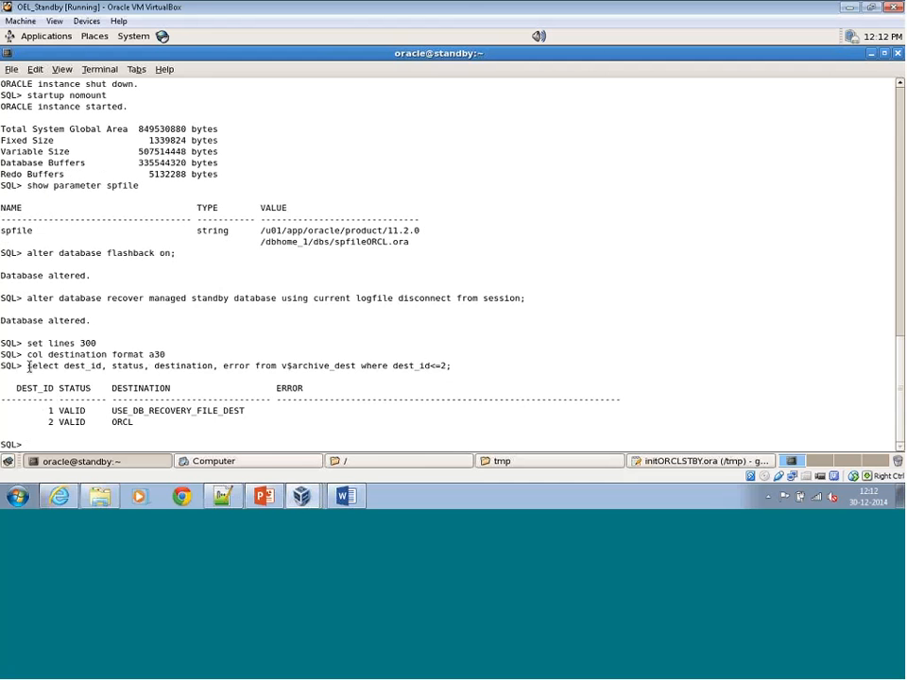
Copy the v$archive_dest query text from the standby terminal.
left_click_drag(30, 366, 443, 366)
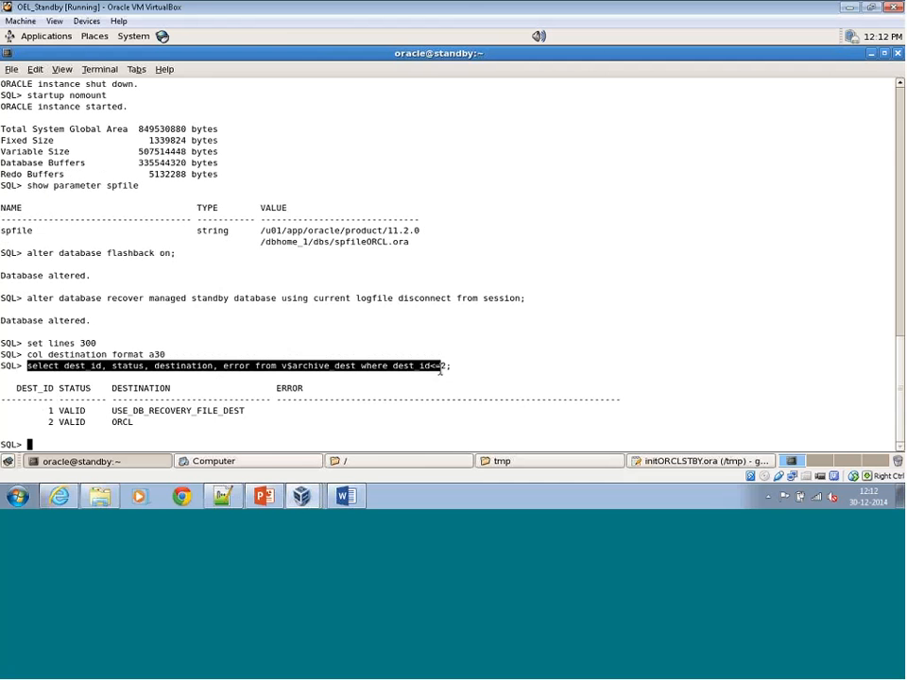
right_click(444, 369)
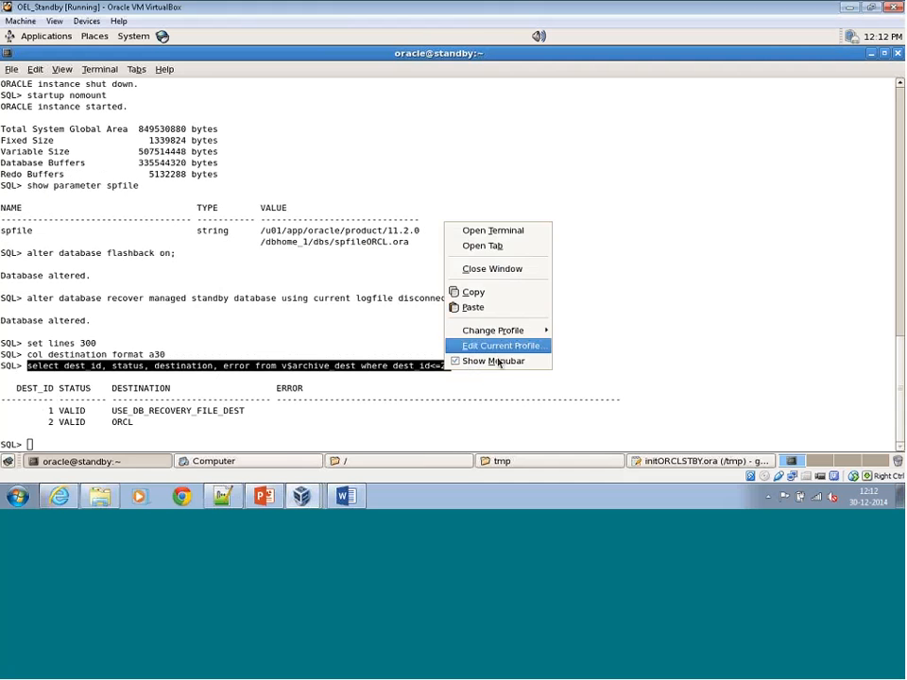
left_click(500, 293)
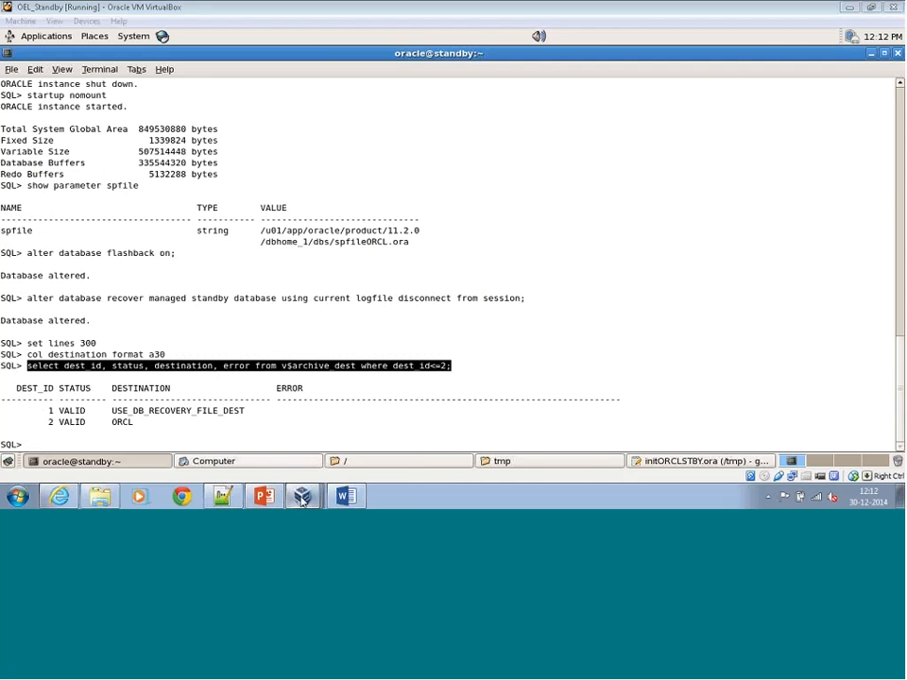
Switch to the OEL_Primary virtual machine and quit RMAN.
mouse_move(300, 503)
left_click(292, 441)
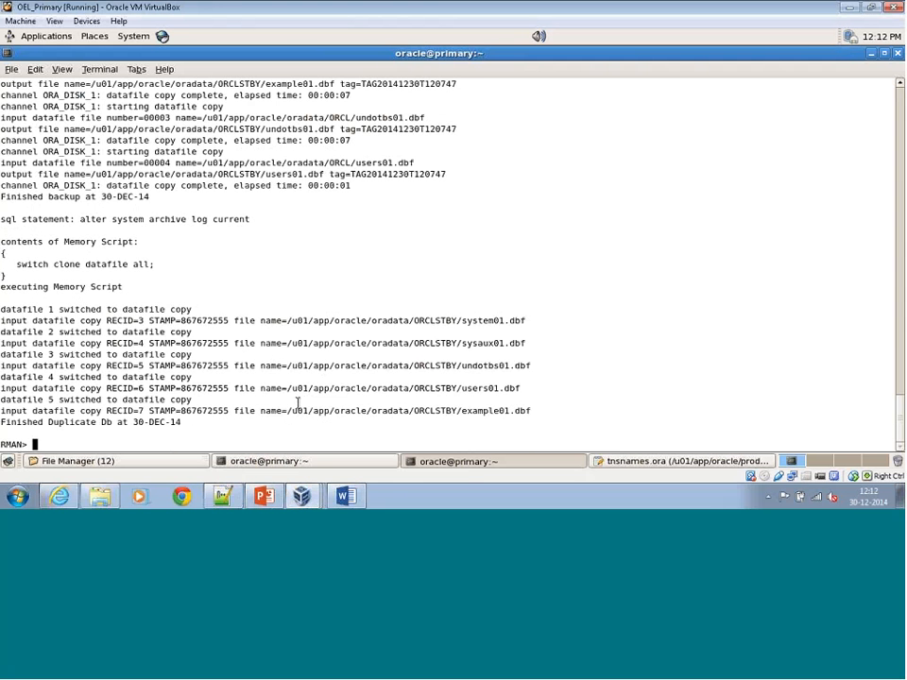
type("quit")
key("Return")
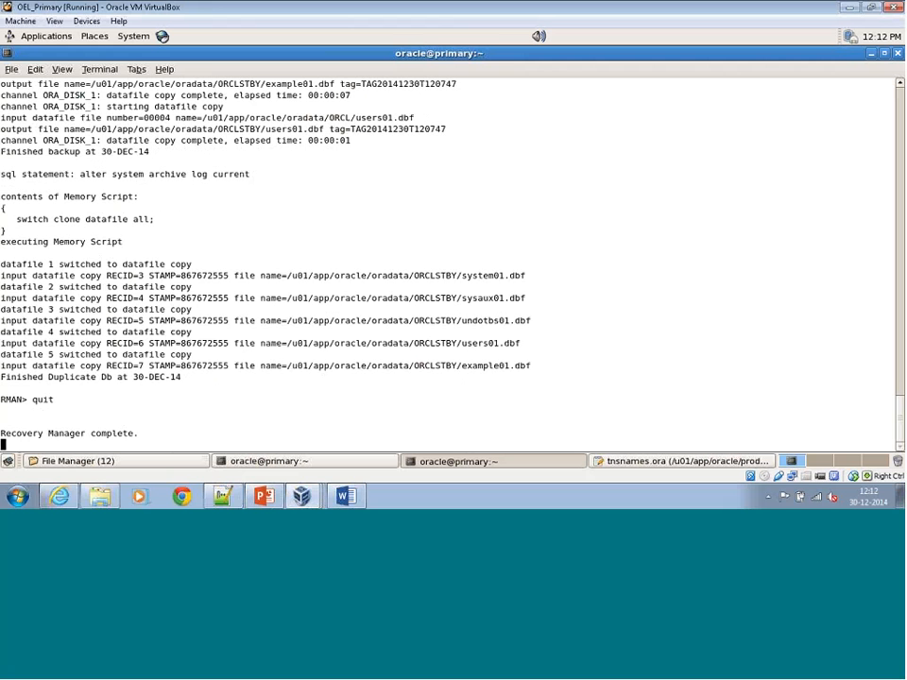
Try to connect to the primary database with sqlplus '/as sysdba' and leave the login prompts.
type("sqlplus '/")
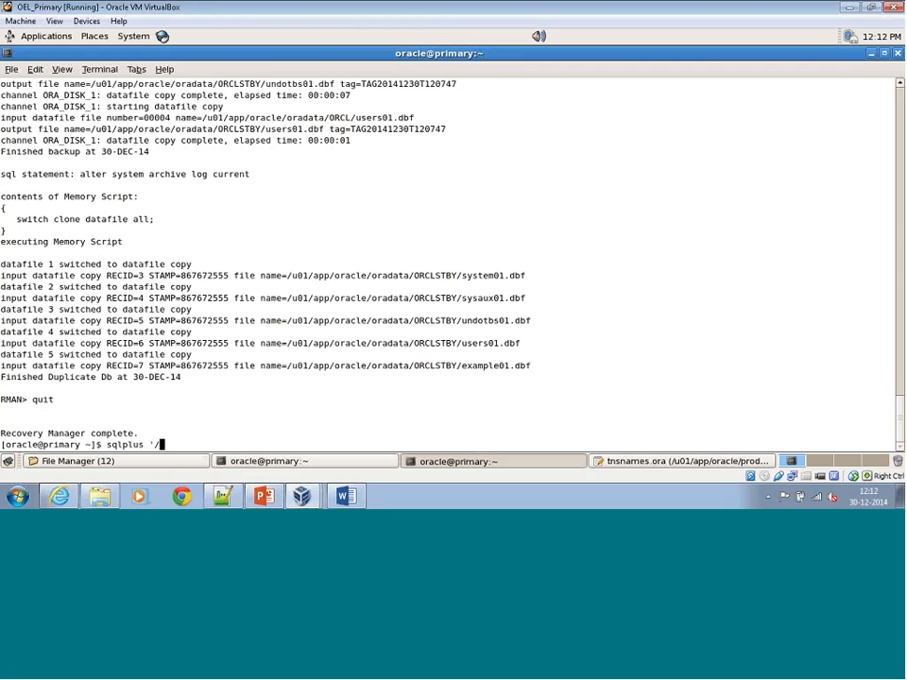
type("as sysdba'")
key("Return")
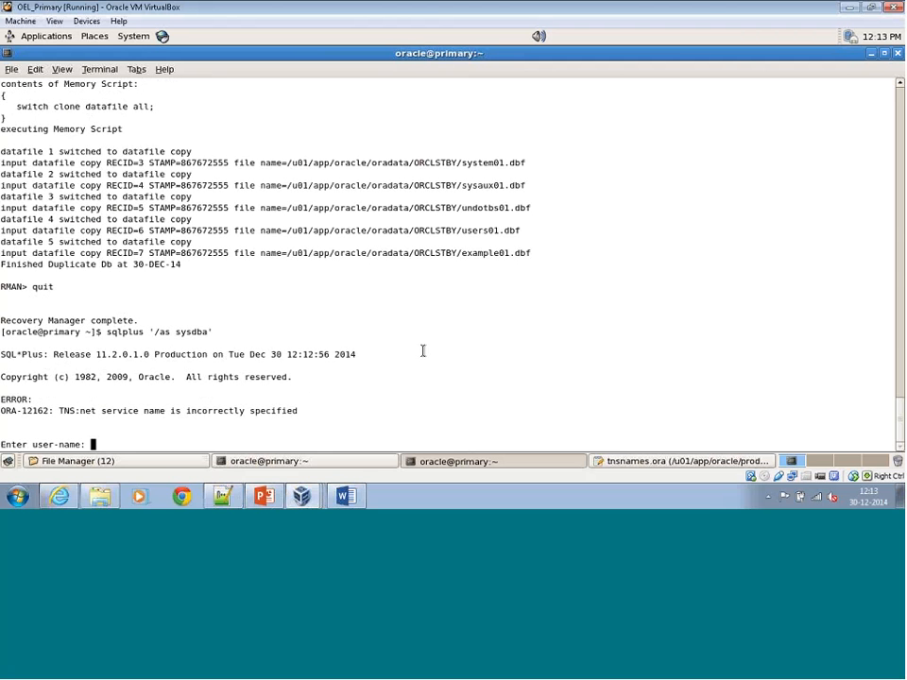
type("exit")
key("Return")
key("Return")
key("Return")
key("Return")
key("Return")
key("Return")
key("Return")
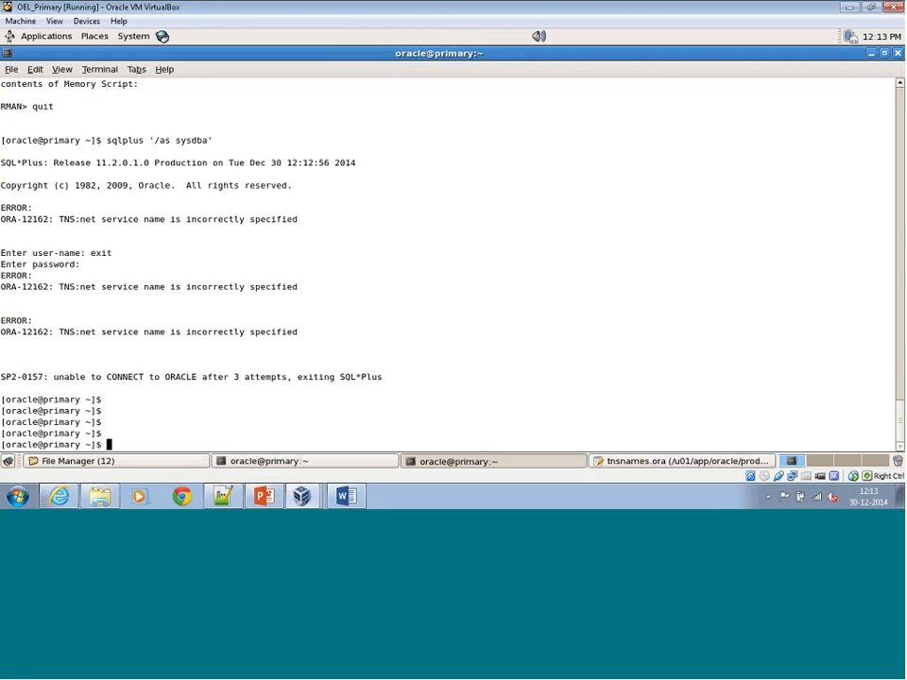
Set the environment with export ORACLE_SID=ORCL and connect to the primary database using sqlplus '/as sysdba'.
type("export")
type(" ORA")
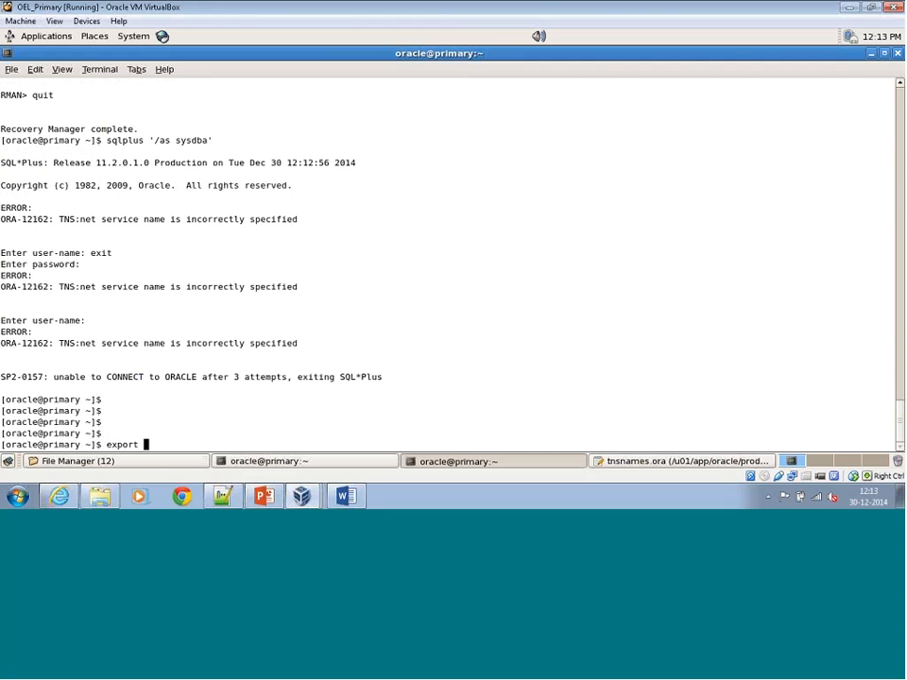
type("CLE_SID=ORC")
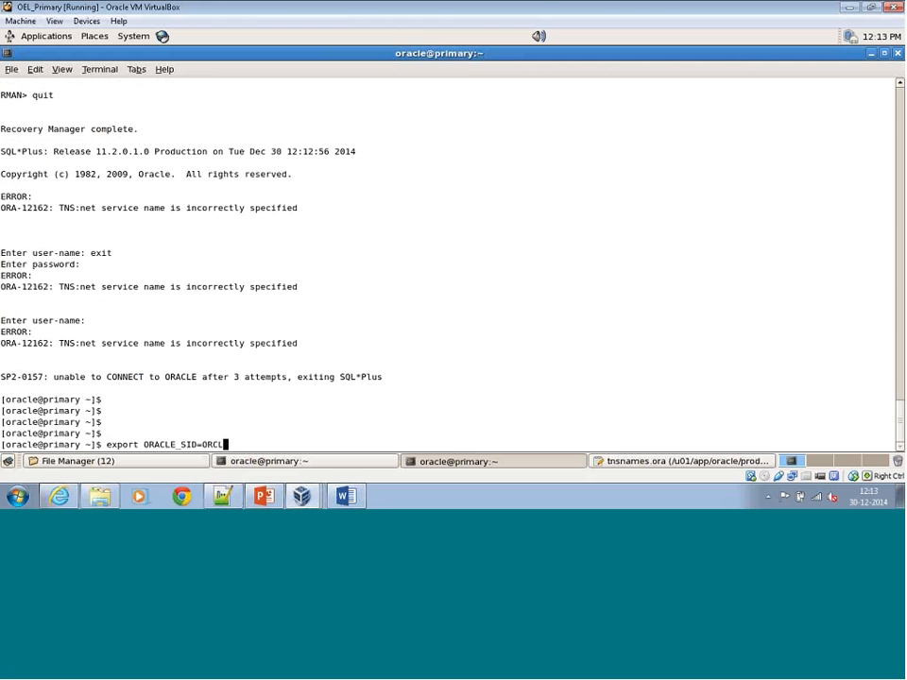
type("L")
key("Return")
key("Up")
key("Up")
key("Return")
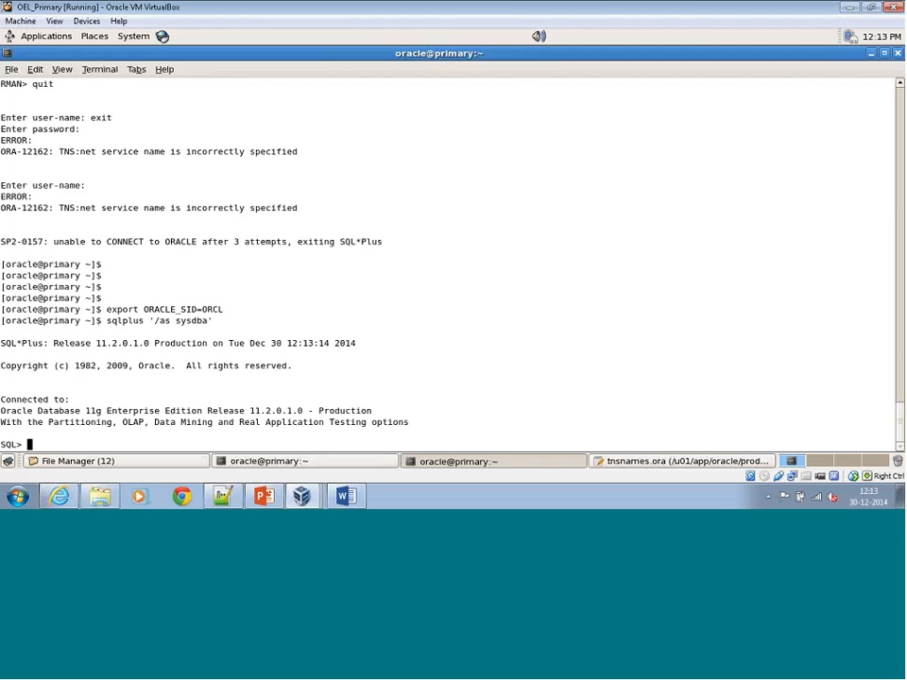
Try to transfer the v$archive_dest query from the OEL_Standby terminal to the OEL_Primary terminal by copy and paste.
right_click(404, 341)
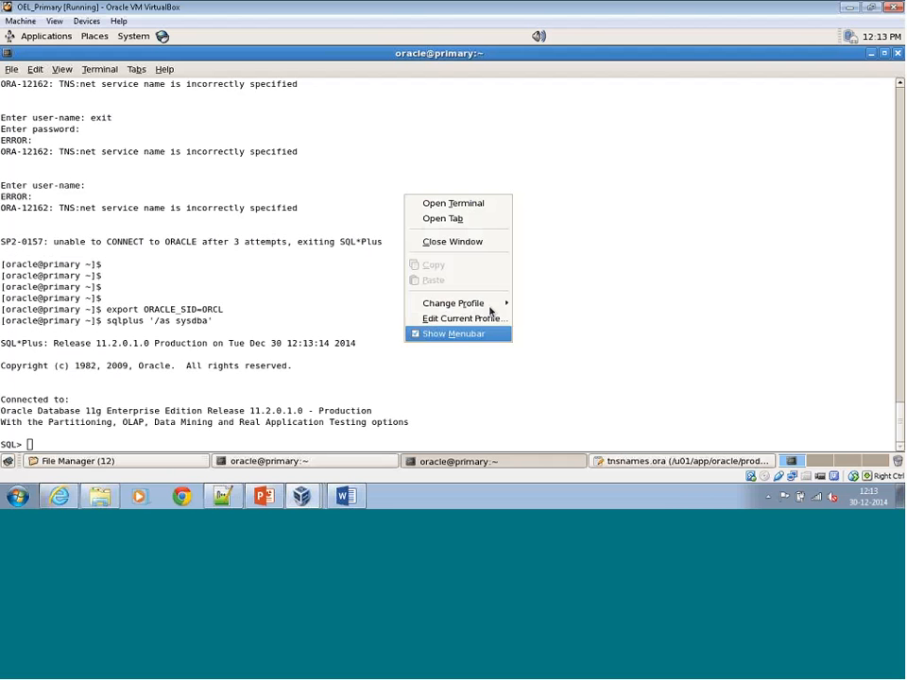
left_click(392, 363)
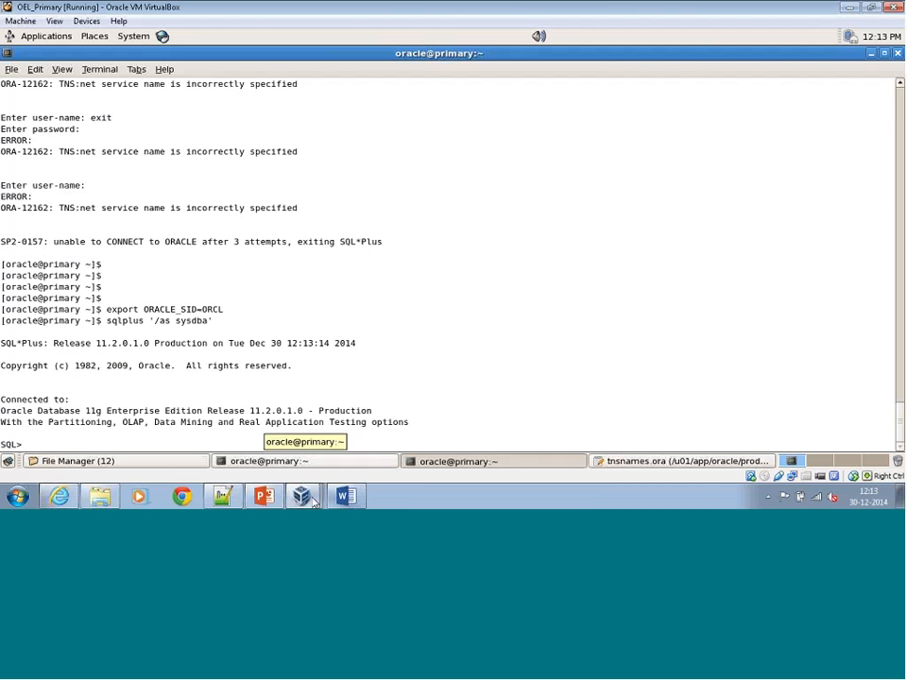
left_click(317, 493)
left_click(324, 468)
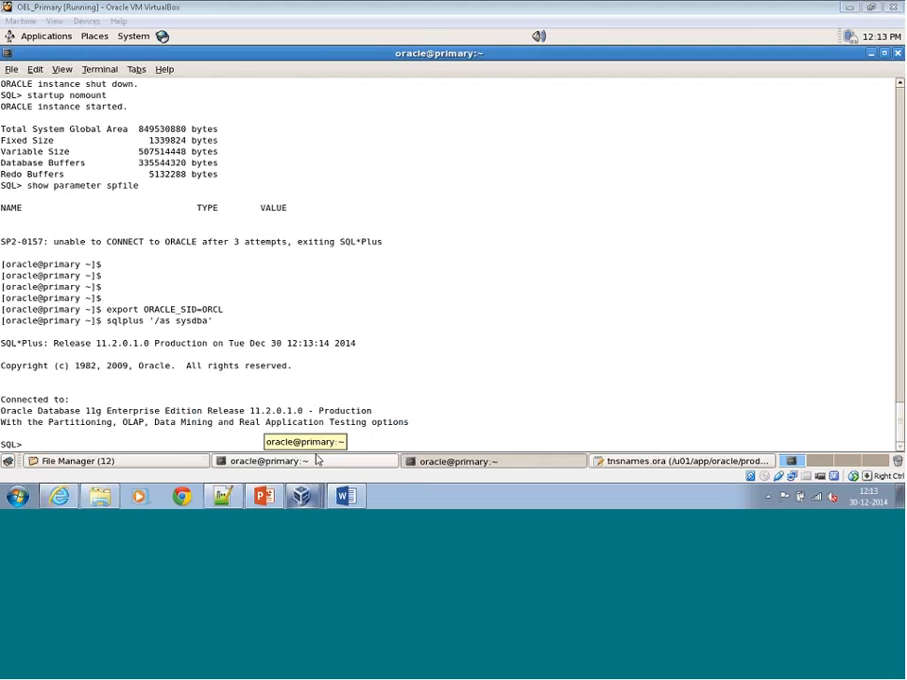
right_click(346, 368)
left_click(386, 294)
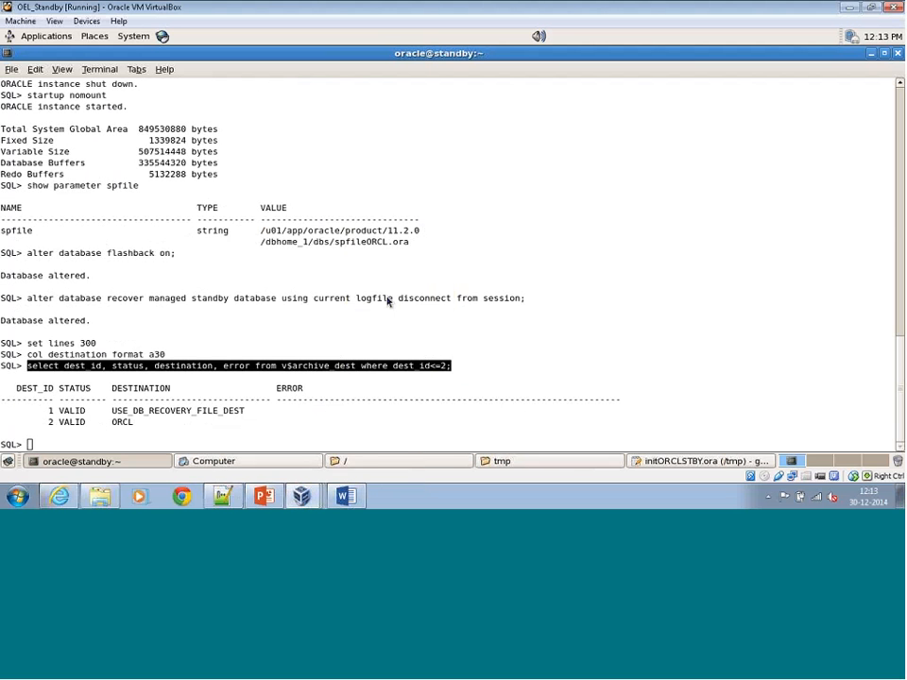
left_click(301, 496)
left_click(273, 444)
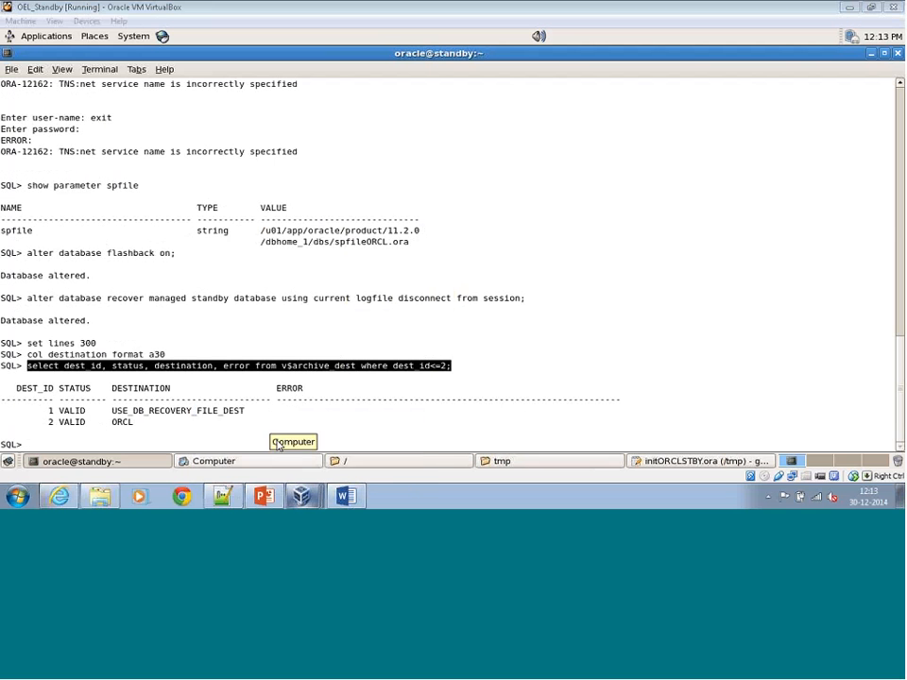
right_click(319, 291)
left_click(511, 335)
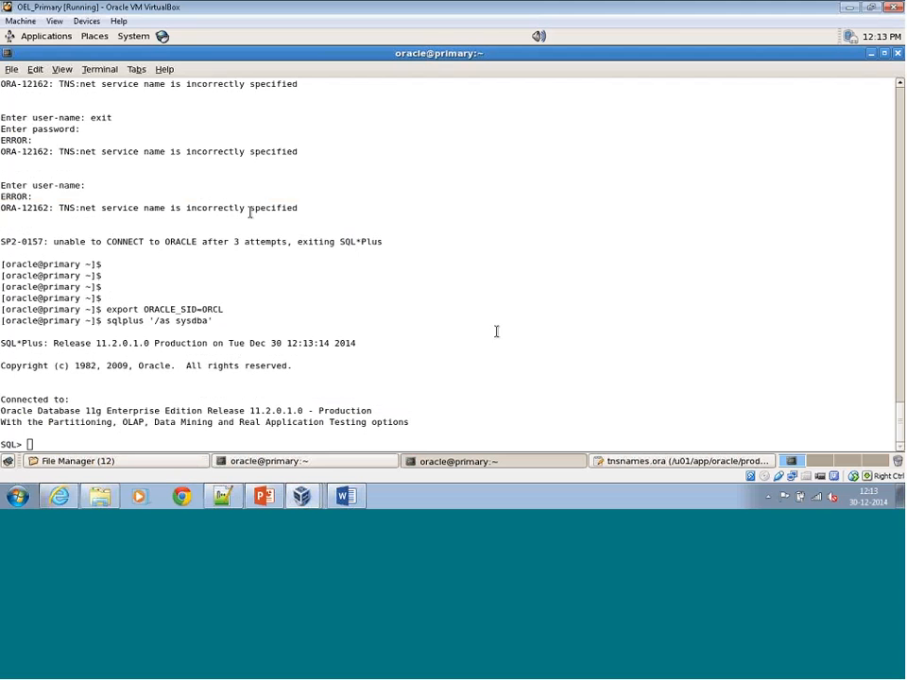
Check the Shared Clipboard setting of both the OEL_Primary and OEL_Standby virtual machines.
left_click(87, 22)
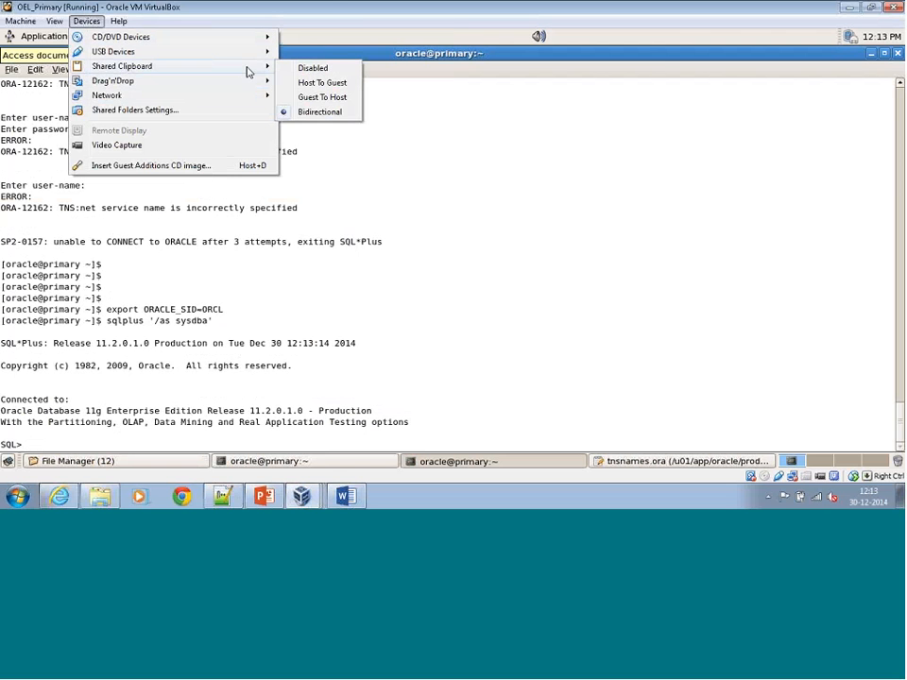
left_click(204, 15)
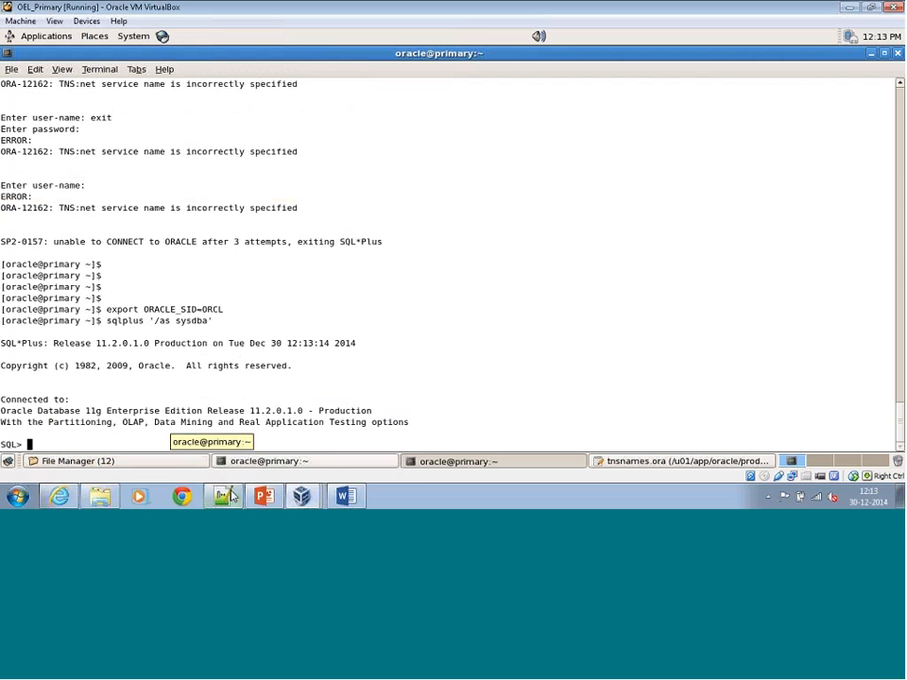
left_click(86, 22)
mouse_move(121, 70)
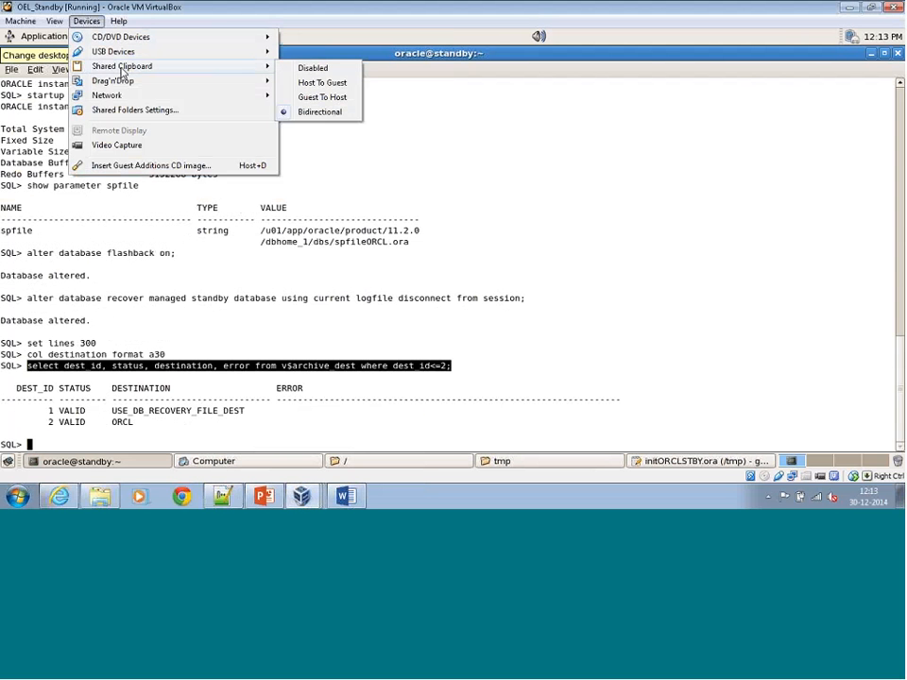
left_click(330, 322)
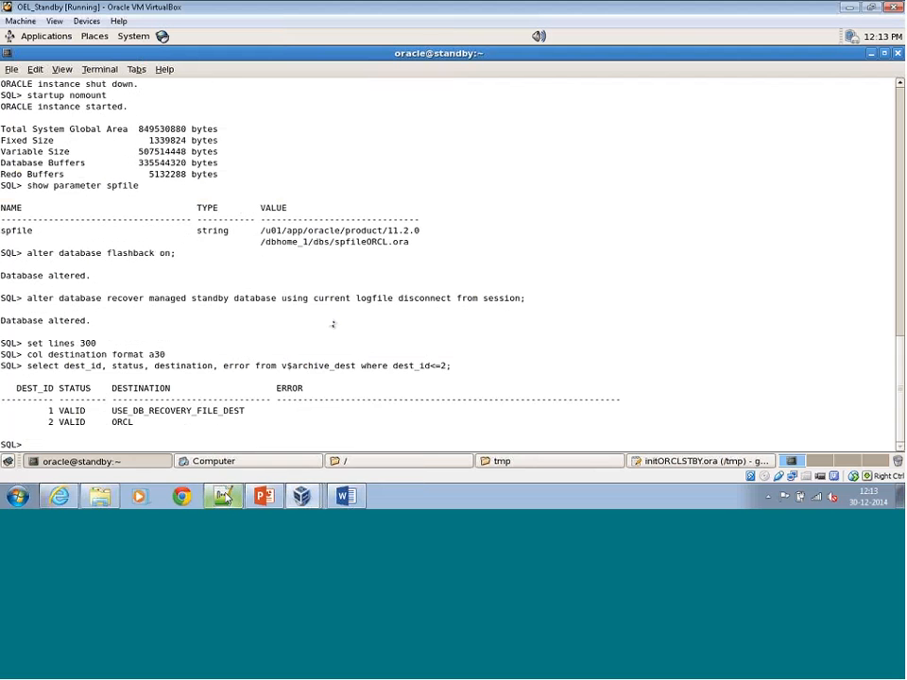
Switch to the OEL_Primary virtual machine and run select dest_id, status, destination from v$archive_dest where dest_id<=2;.
left_click(302, 496)
left_click(302, 444)
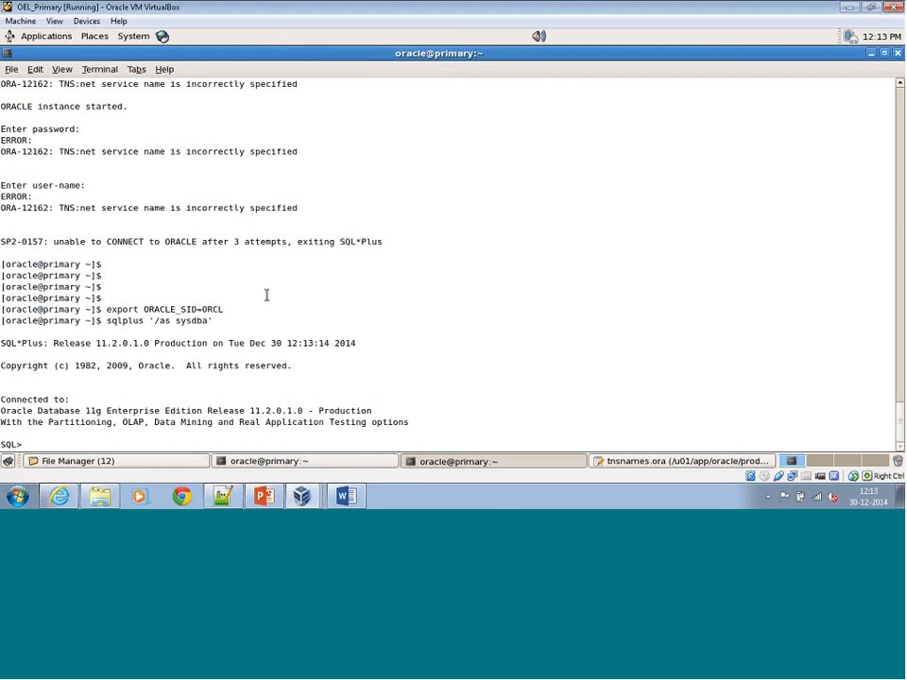
type("select")
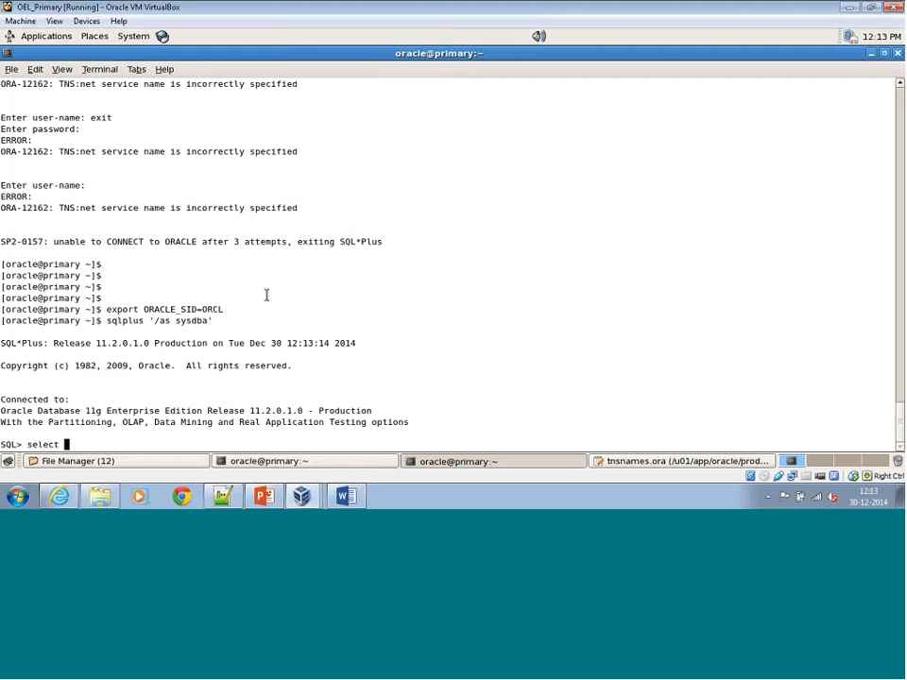
type(" dest_id, status, d")
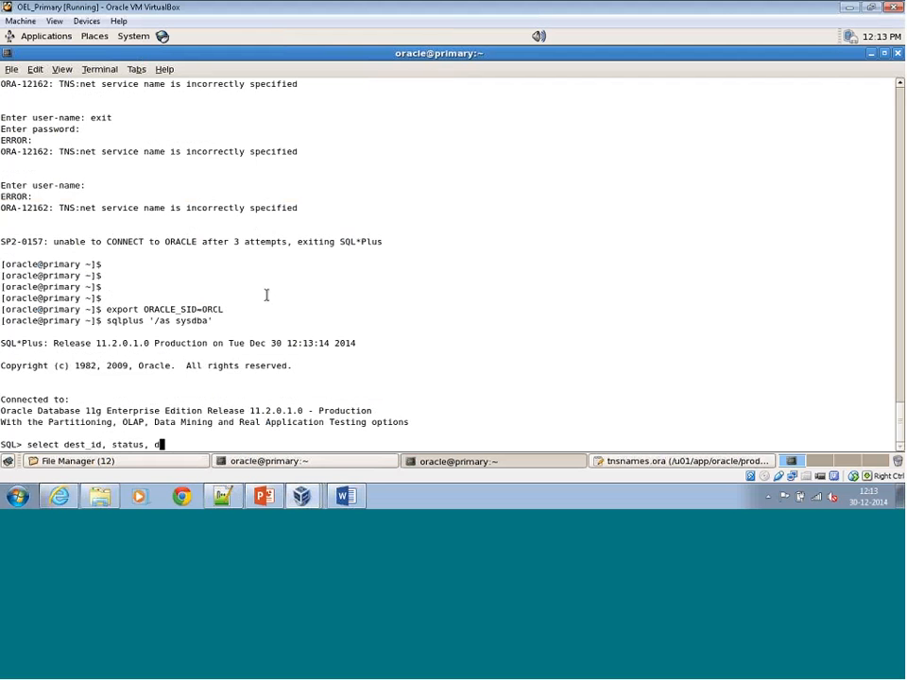
type("est1")
type("nation f")
type("rom ")
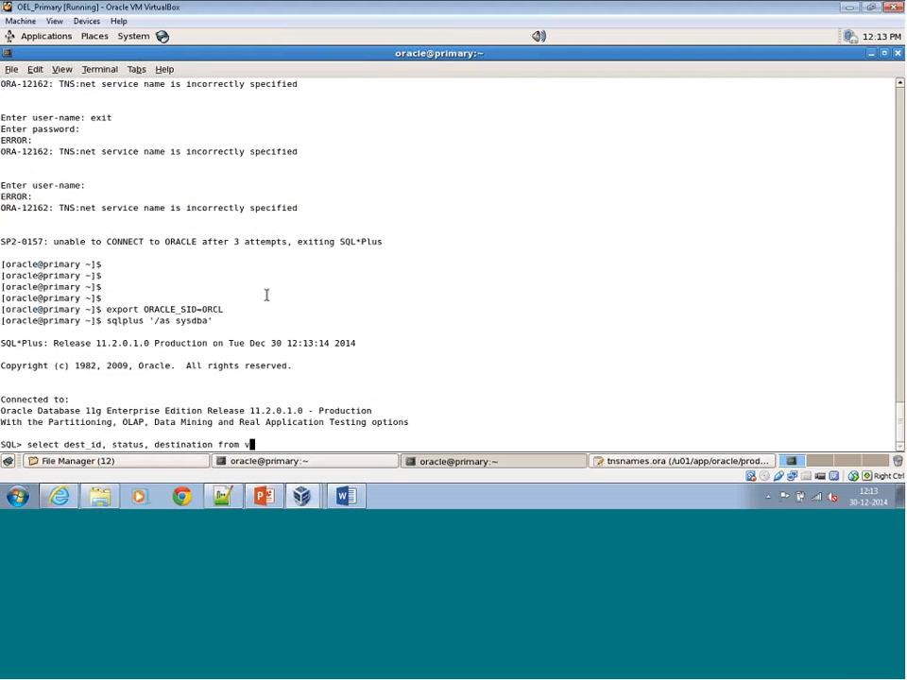
type("v$archive_dest where ")
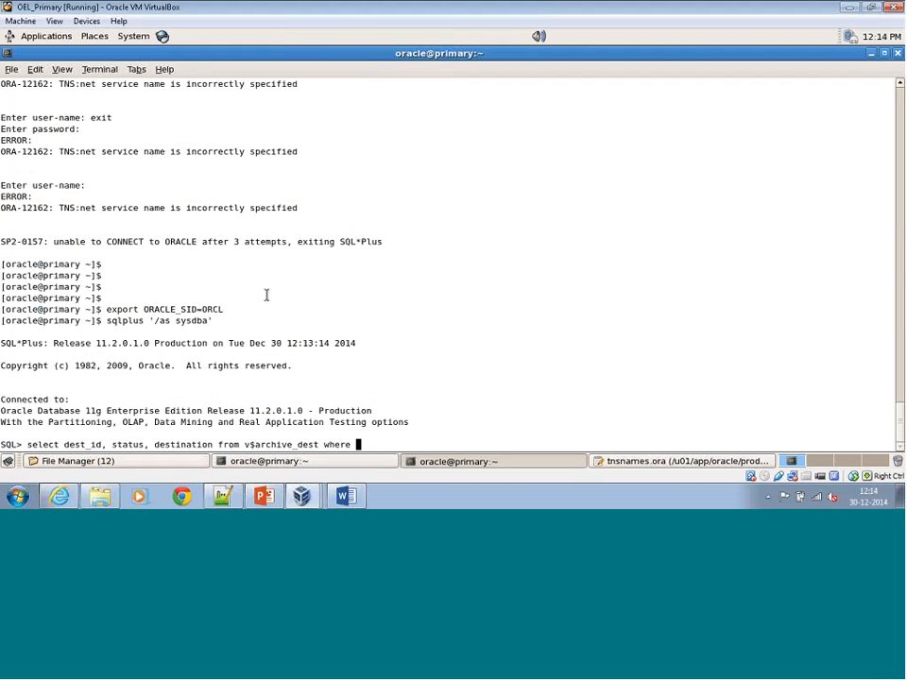
type("dest_id<=2;")
key("Return")
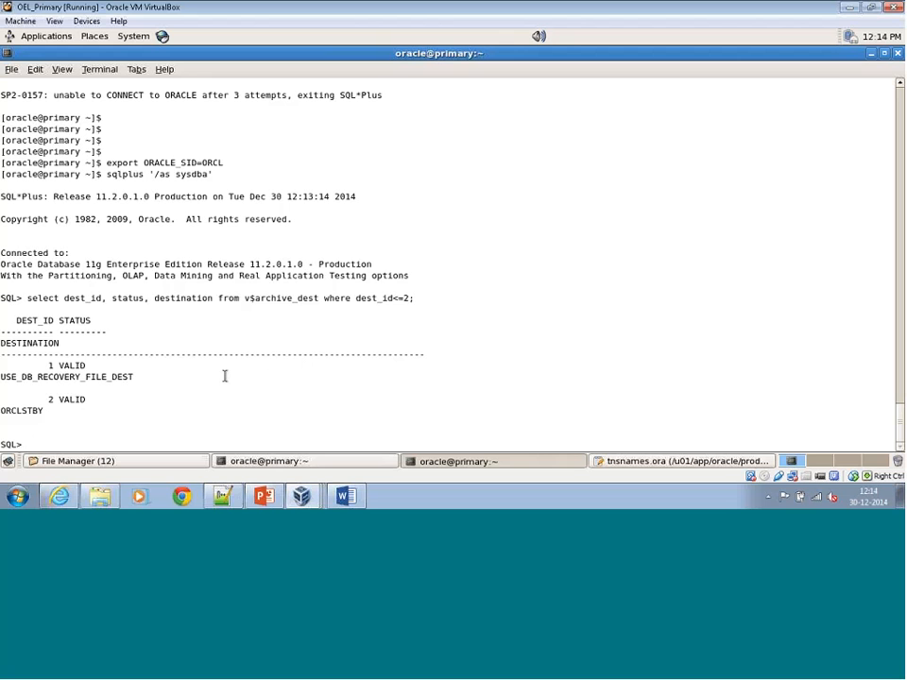
Try to run select sequence#, first_time, next_time, applied, archived, from v$archive_log order by first_time;.
type("s")
type("elect ")
type("sq")
type("q")
type("uence")
type("#, first")
type("_t")
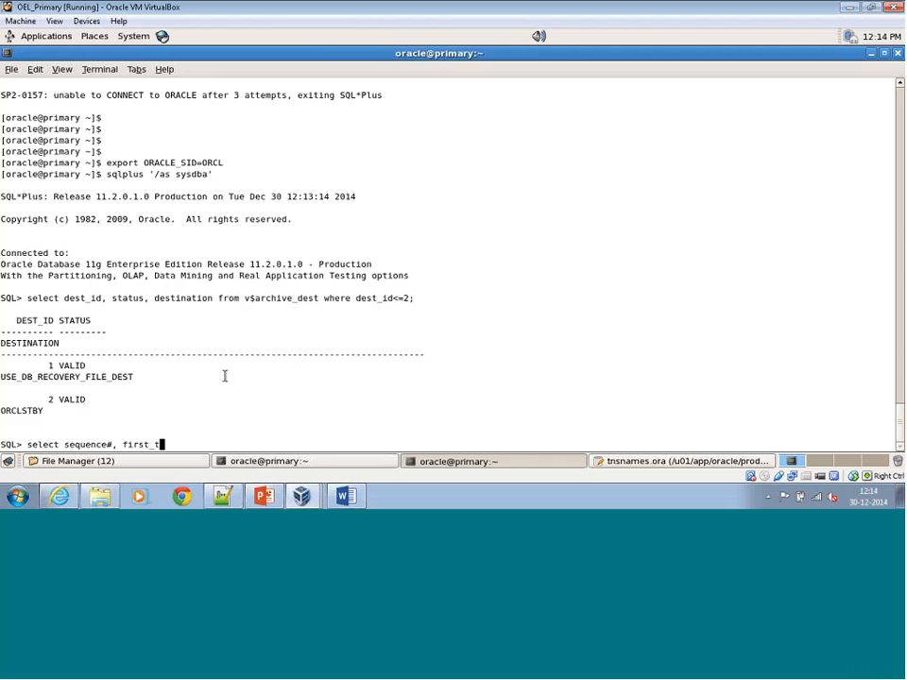
type("ime, next_time, a")
type("pplie")
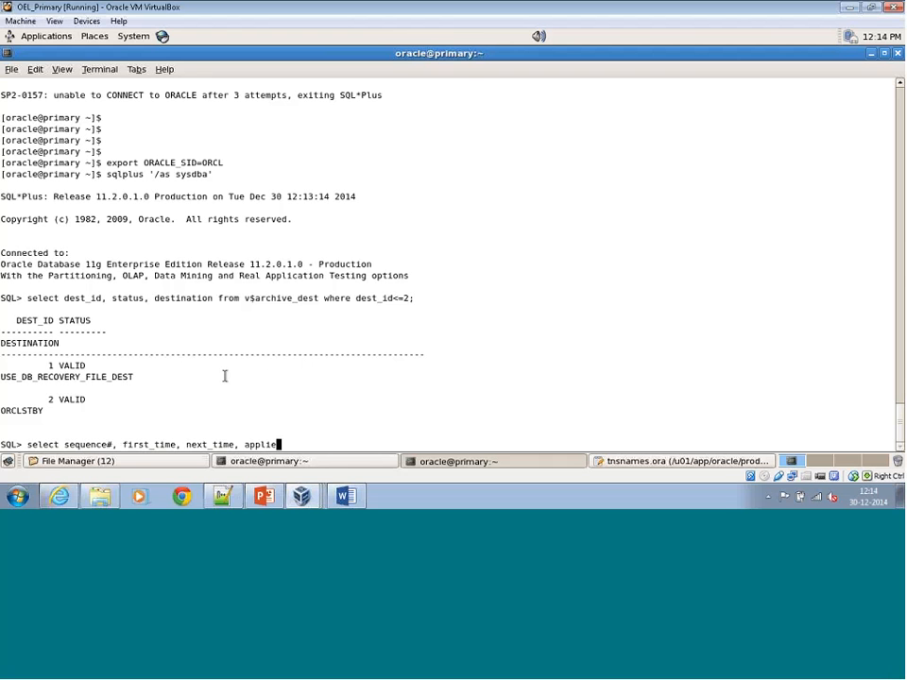
type("d, archived, from v$archi")
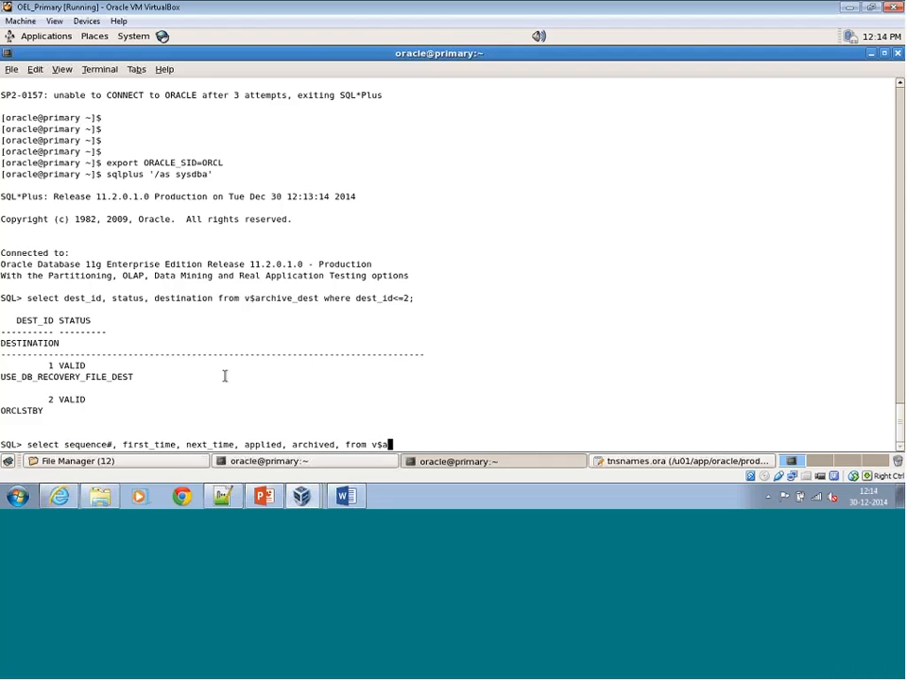
type("ve_log order by ")
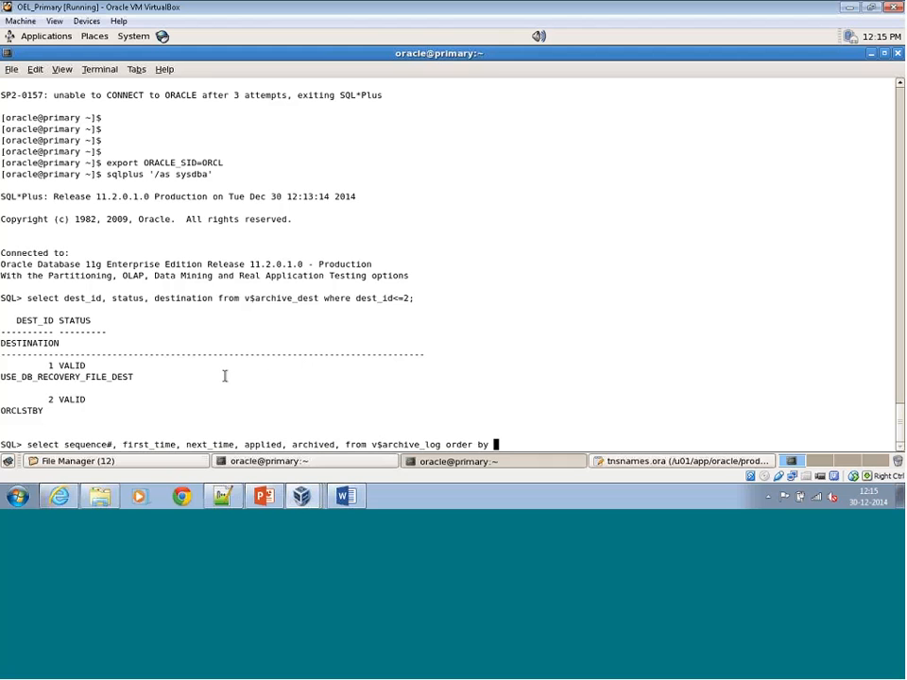
type("first")
type("_time")
type(";")
key("Return")
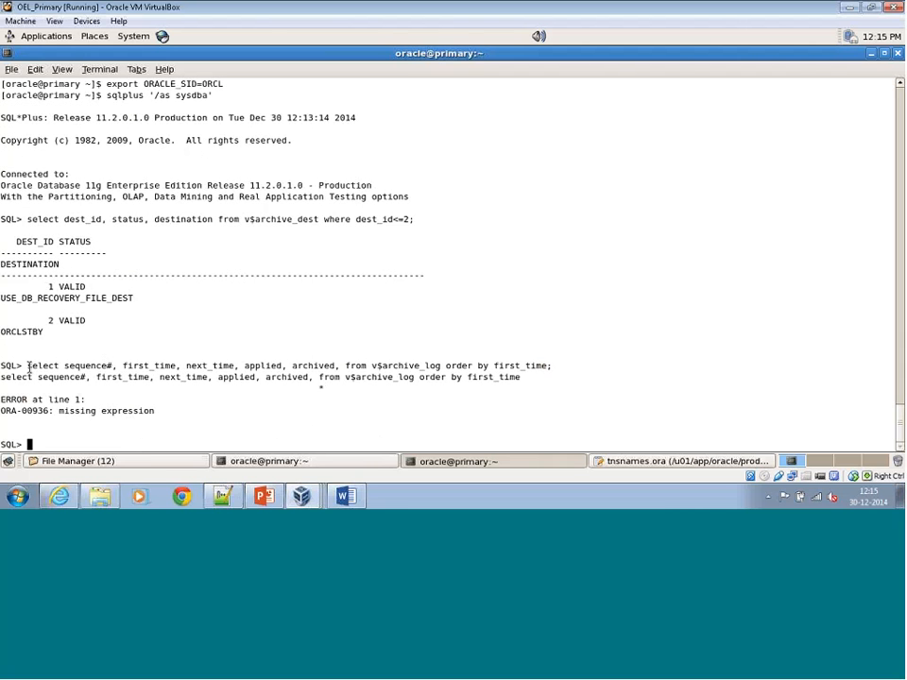
Retry the v$archive_log query ordered by first_time without the comma before from, reusing the text of the previous statement.
left_click_drag(28, 367, 331, 374)
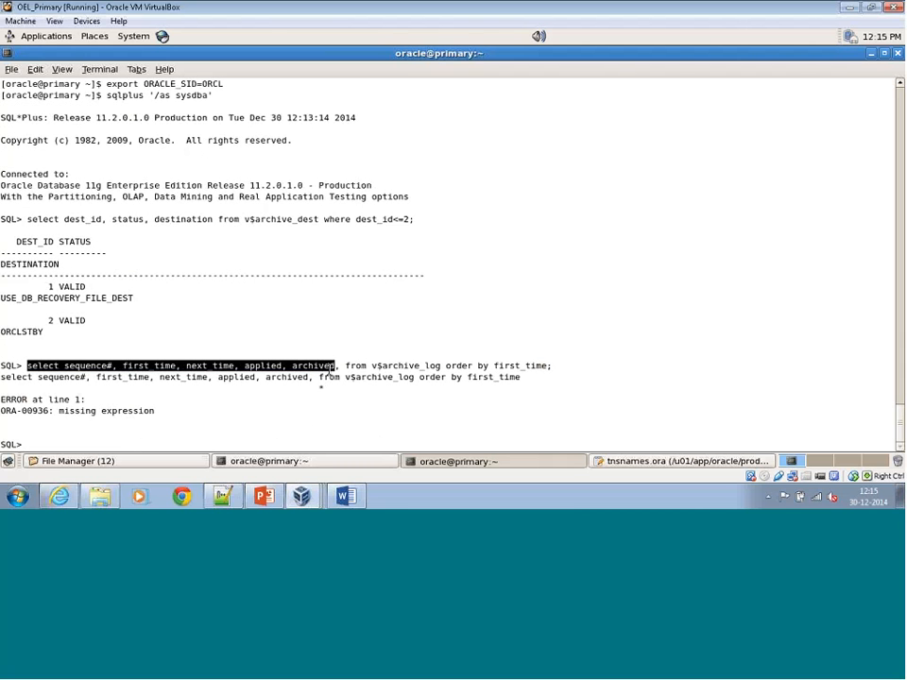
right_click(332, 374)
left_click(359, 293)
right_click(240, 288)
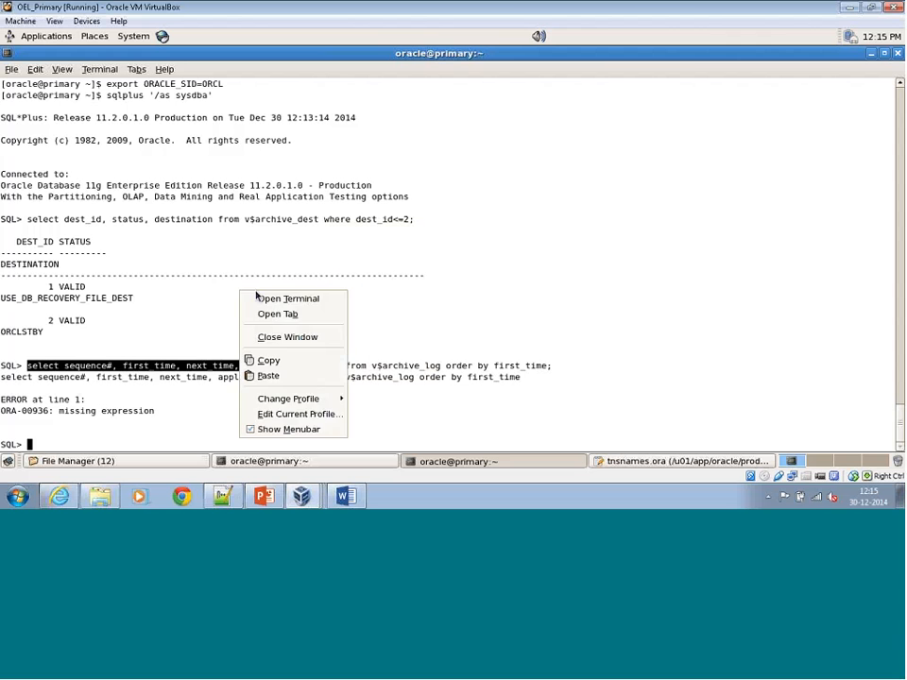
left_click(268, 375)
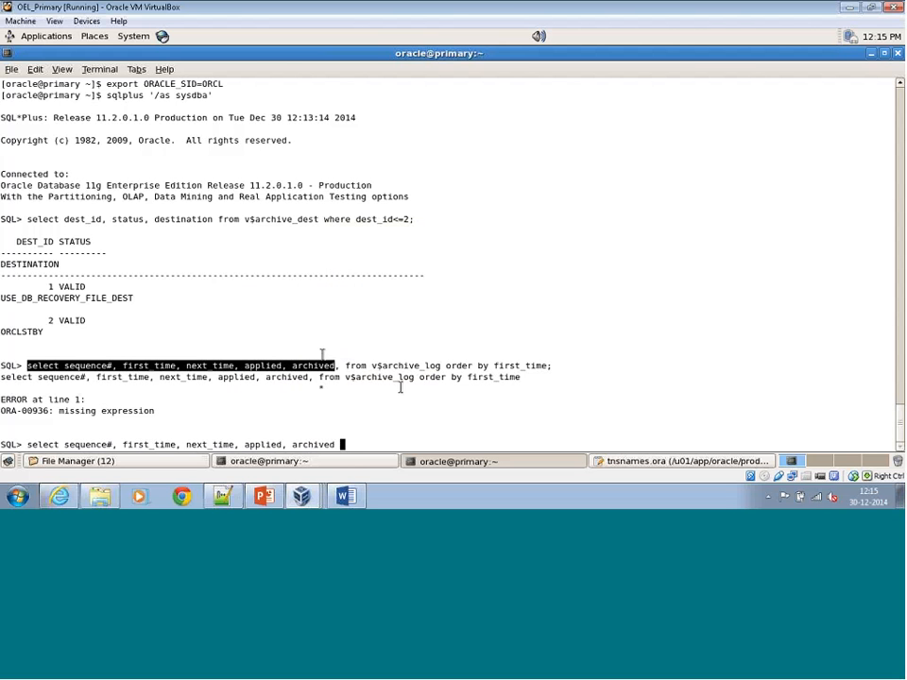
left_click_drag(346, 366, 547, 367)
right_click(535, 365)
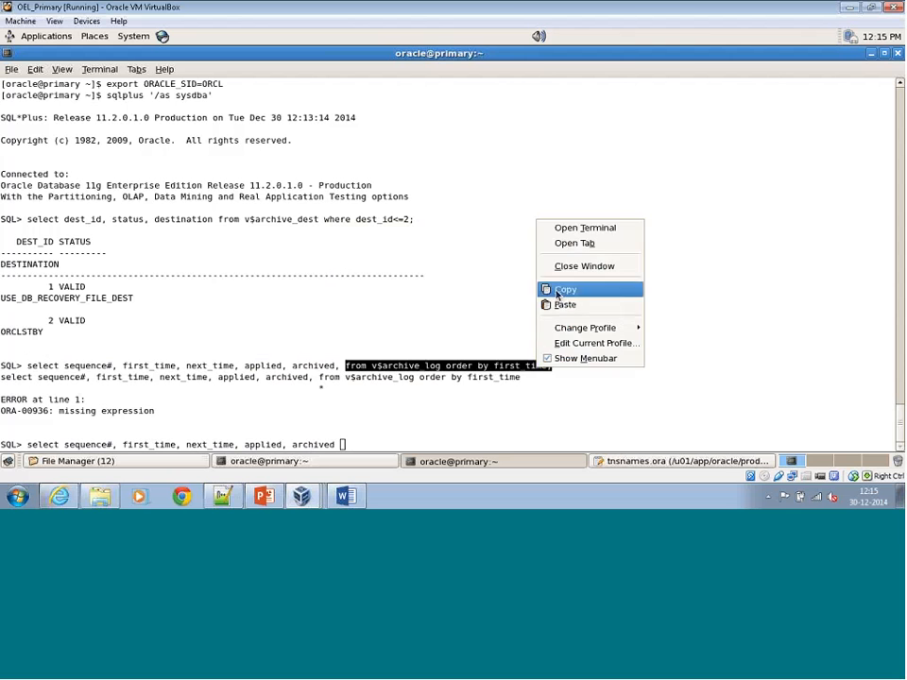
left_click(549, 291)
right_click(459, 272)
left_click(479, 354)
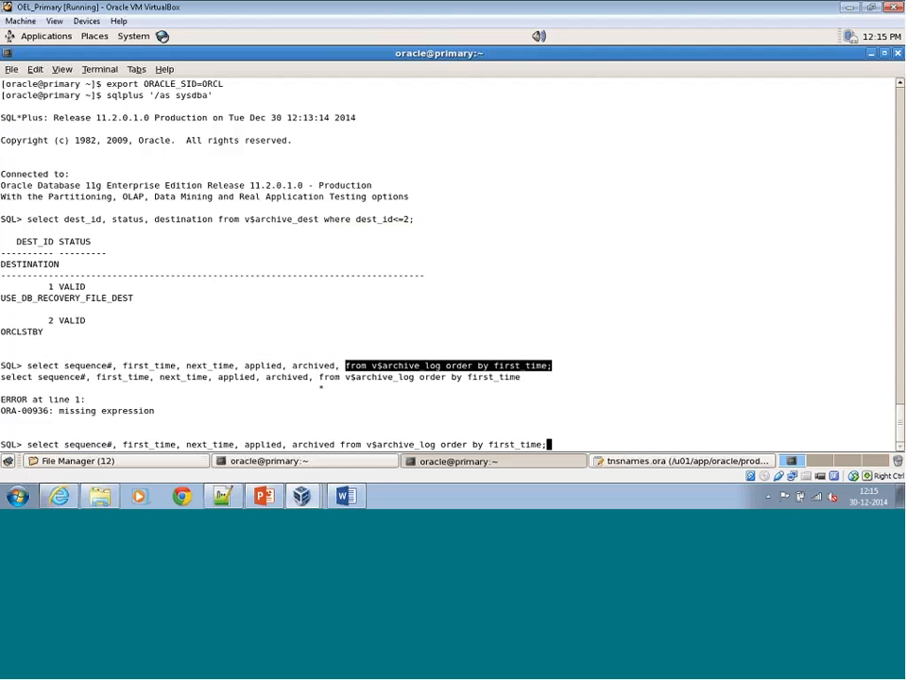
key("Return")
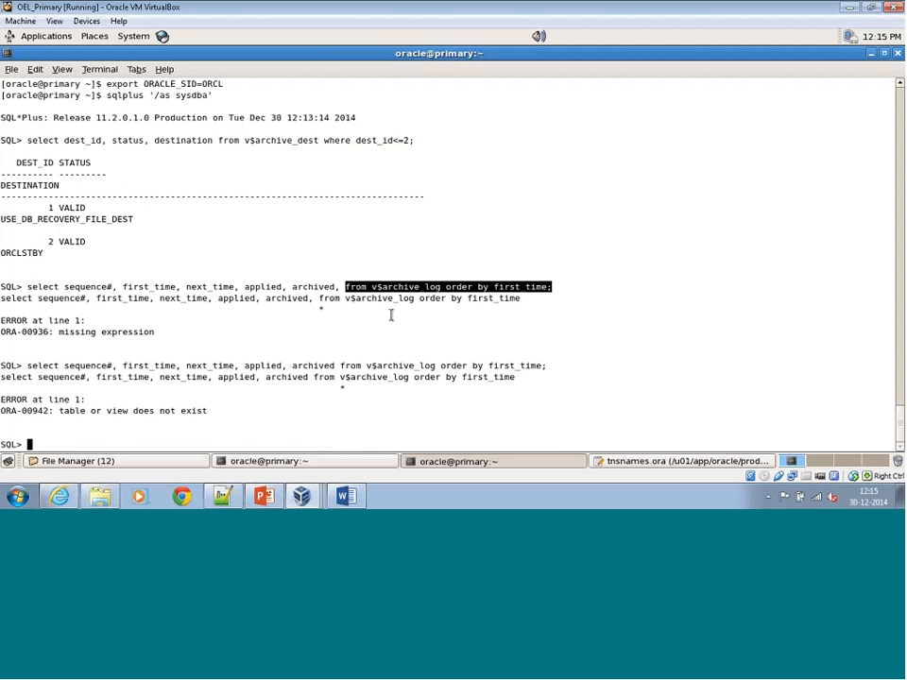
Reuse the query's column list and run select sequence#, first_time, next_time, applied, archived from v$archived_log;.
left_click_drag(27, 365, 414, 366)
right_click(403, 369)
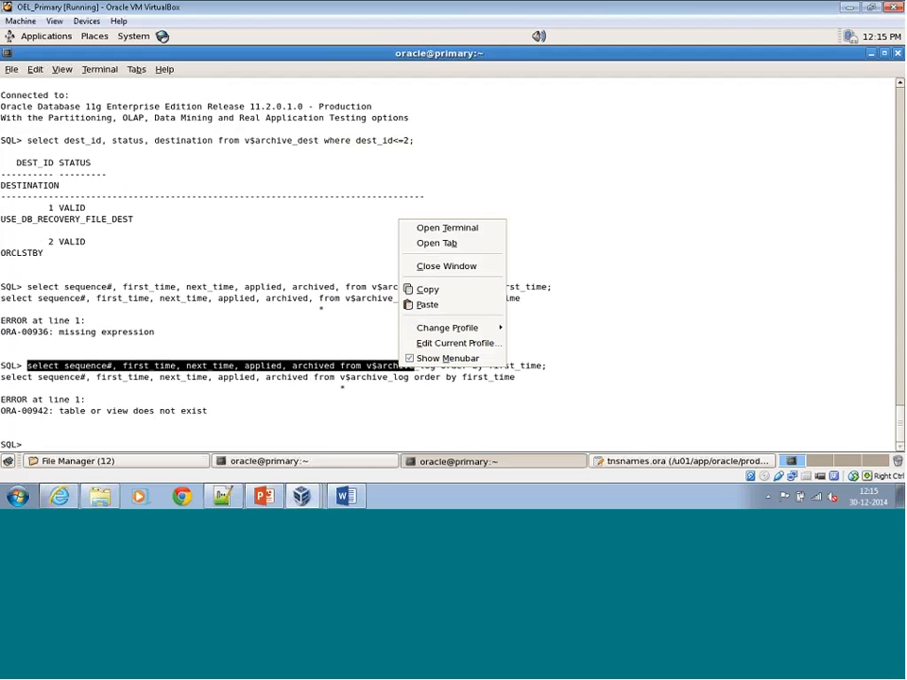
right_click(244, 255)
left_click(316, 329)
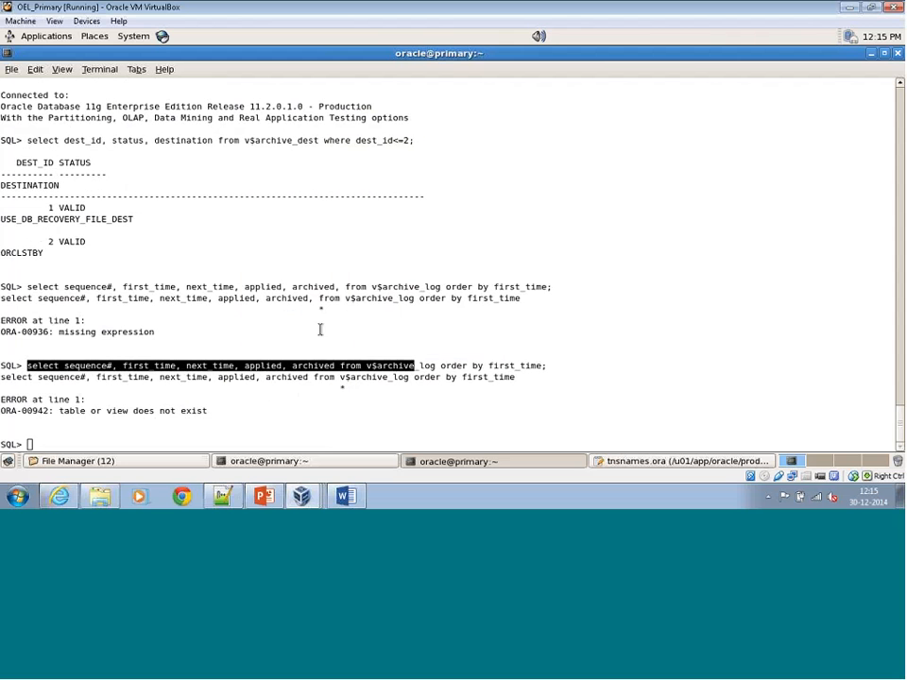
key("ctrl+shift+v")
type("d")
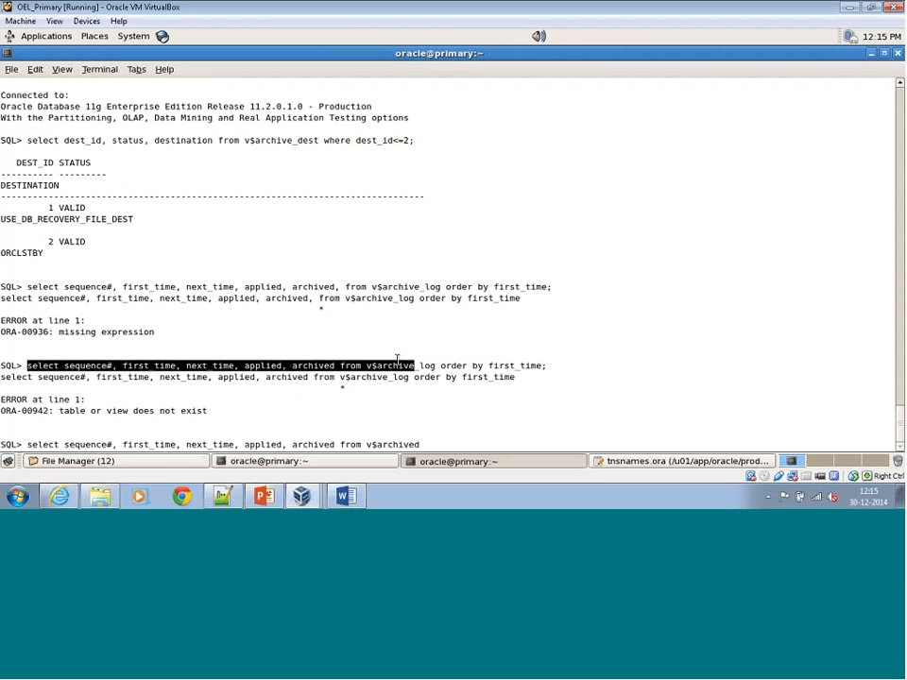
type("_log;")
key("Return")
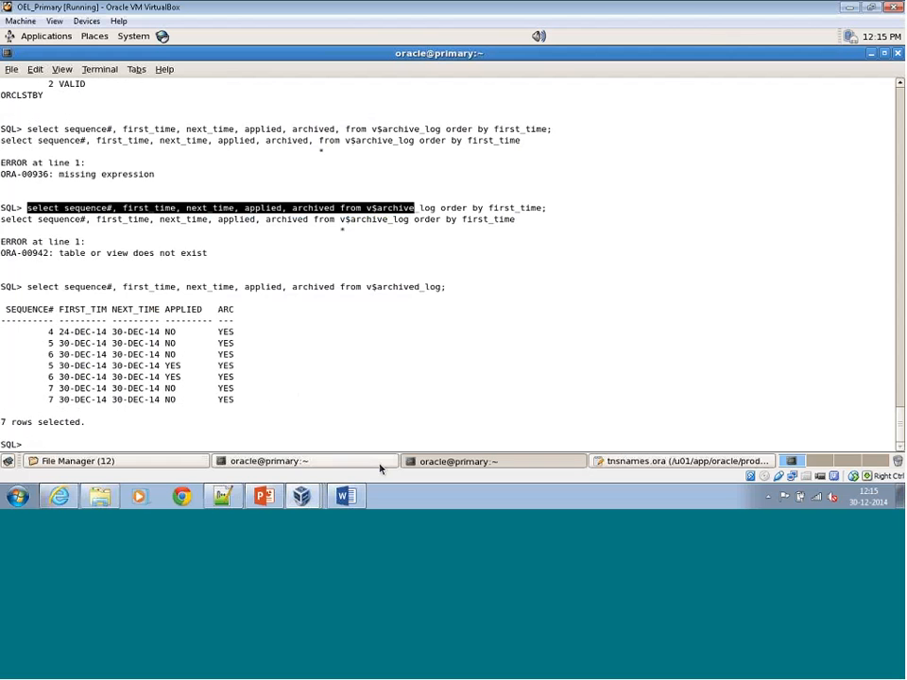
Run the v$archived_log query again with order by first_time appended.
left_click_drag(27, 289, 441, 286)
right_click(427, 286)
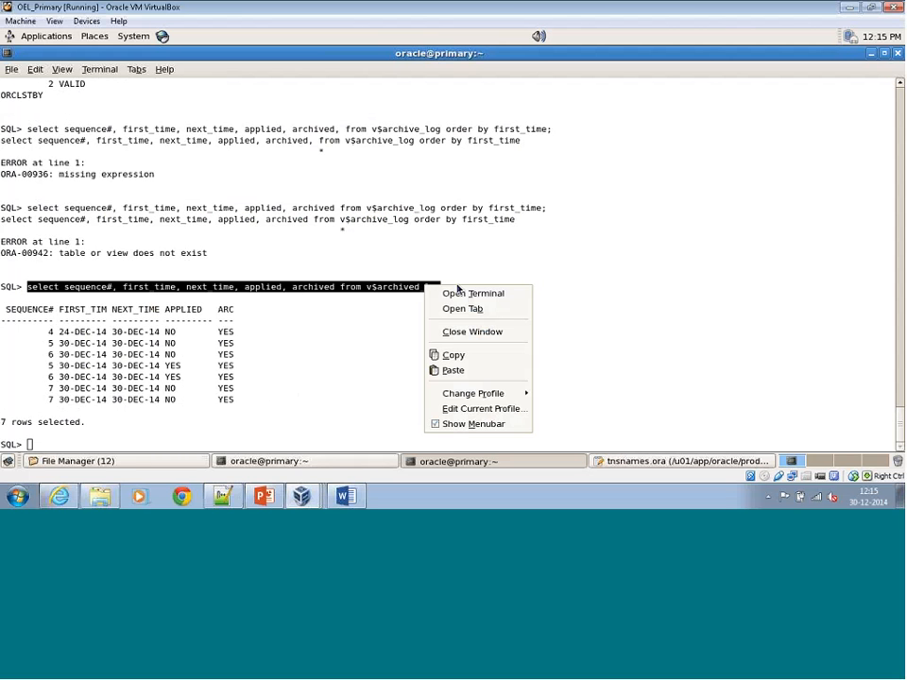
left_click(444, 354)
right_click(470, 273)
left_click(499, 355)
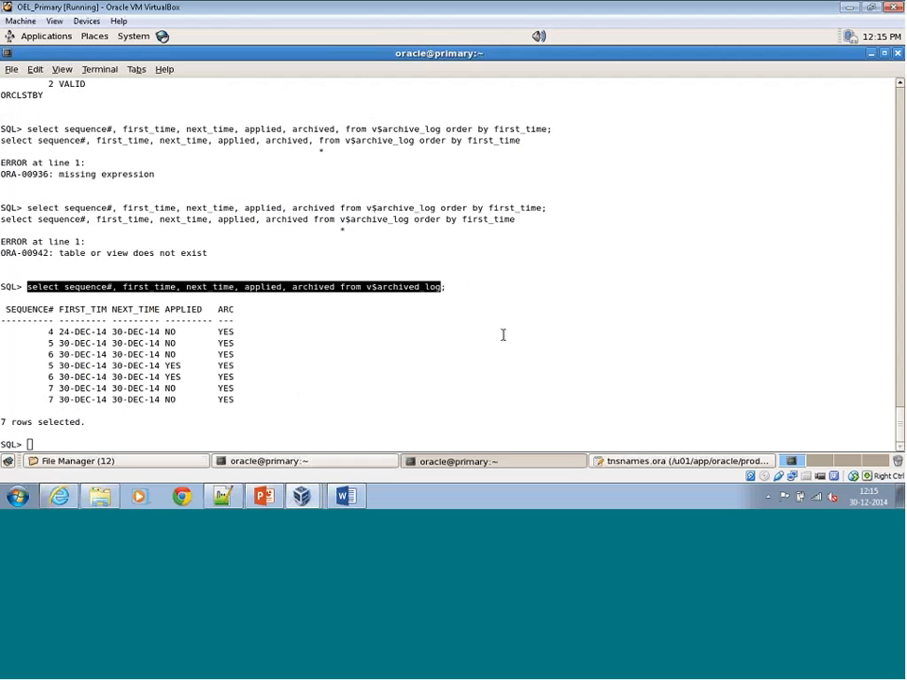
type("order ")
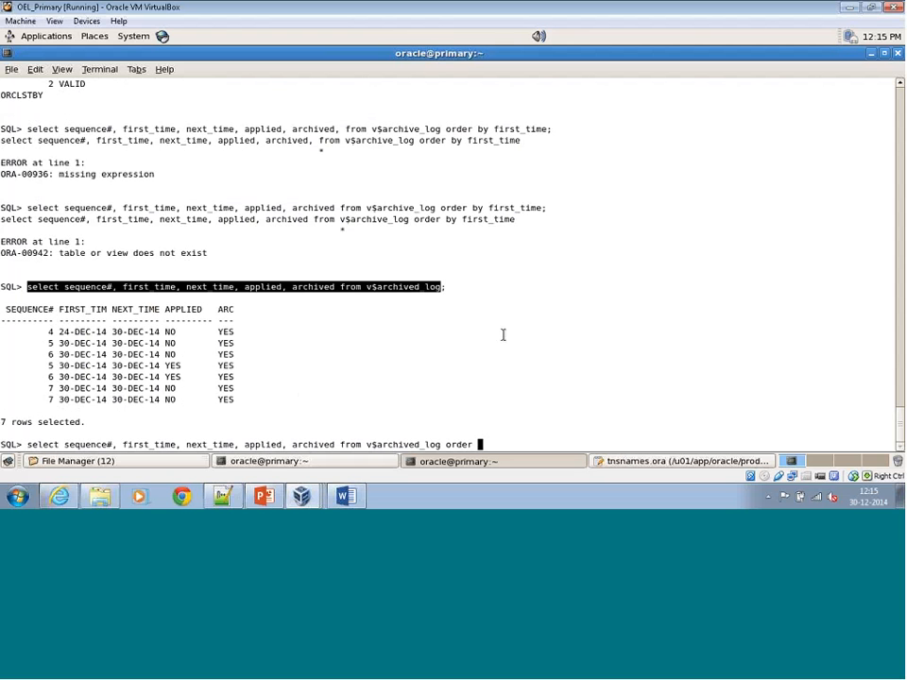
type("by first_time;")
key("Return")
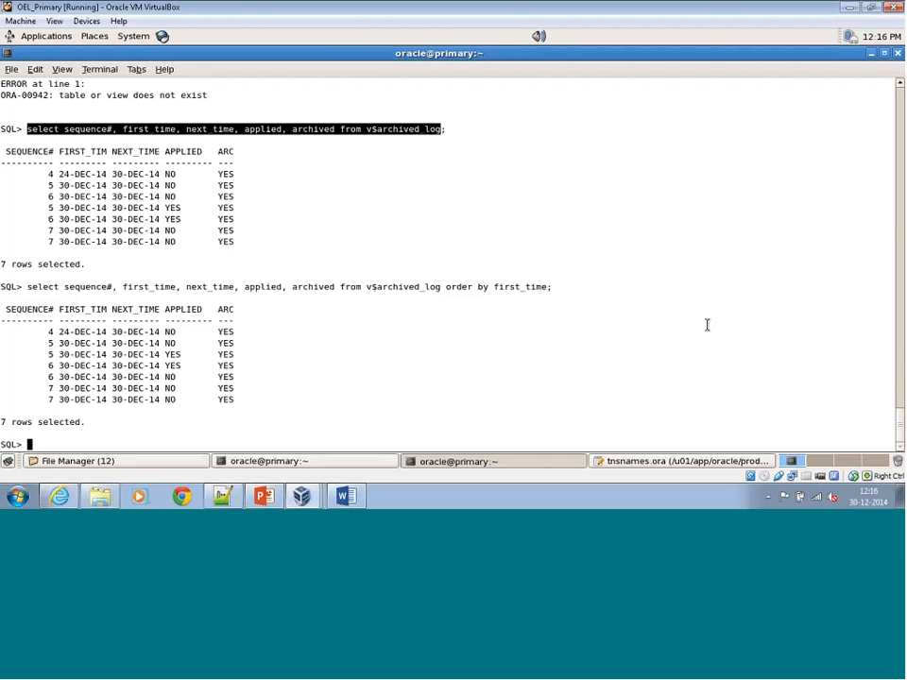
Run select status, gap_status from v$archive_dest_status where dest_id=2; and execute the same query a second time.
type("select ")
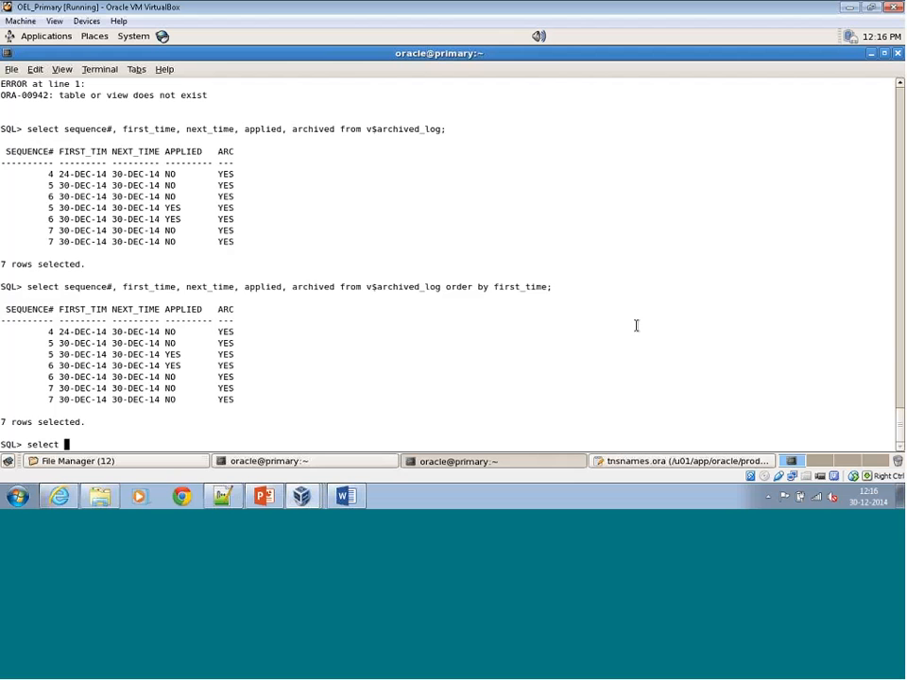
type("status, gap_stat")
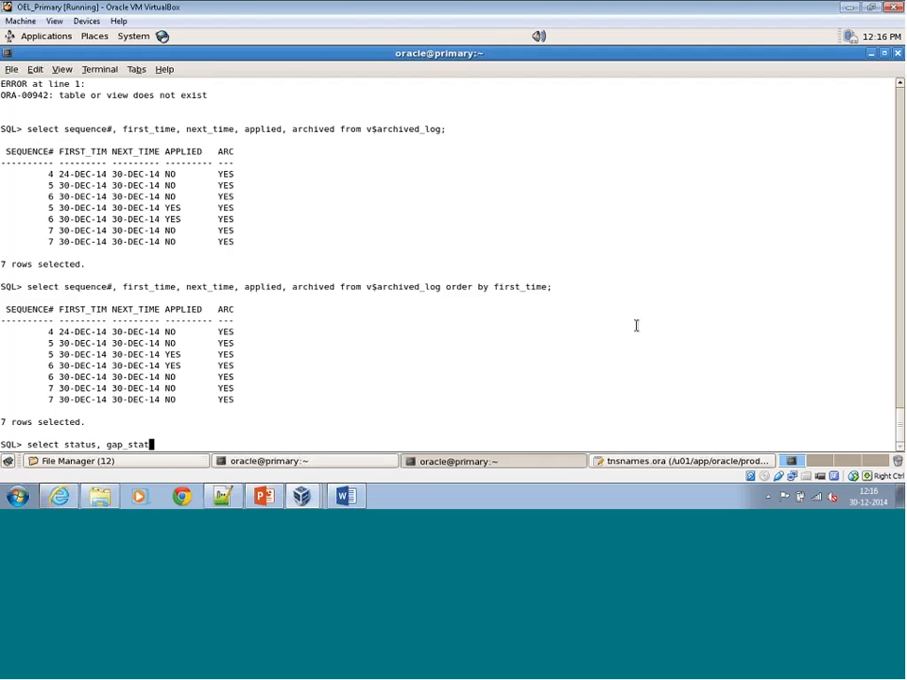
type("us from v$archive_dest ")
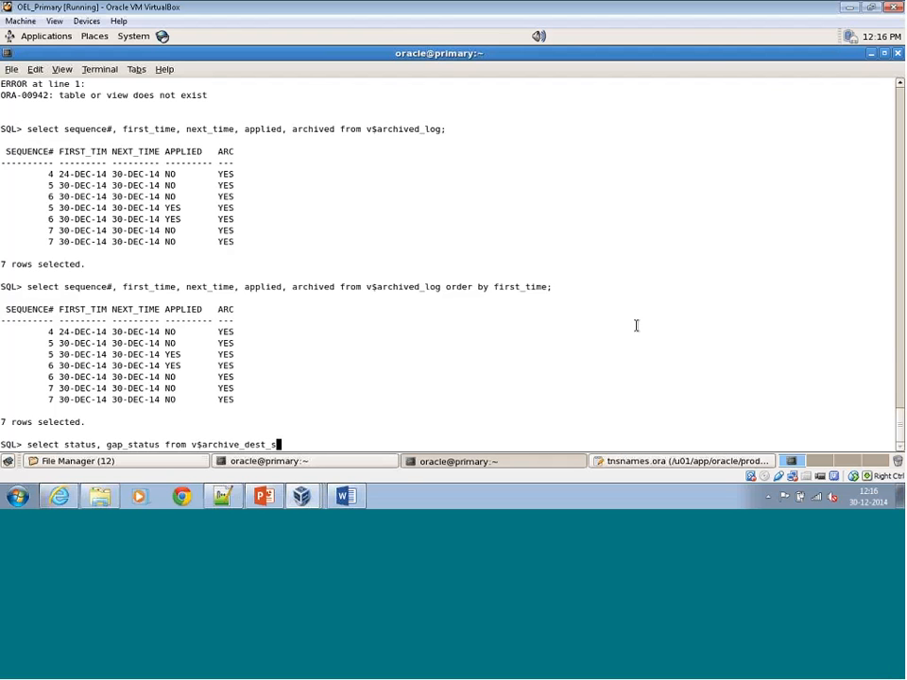
type("status where dest_")
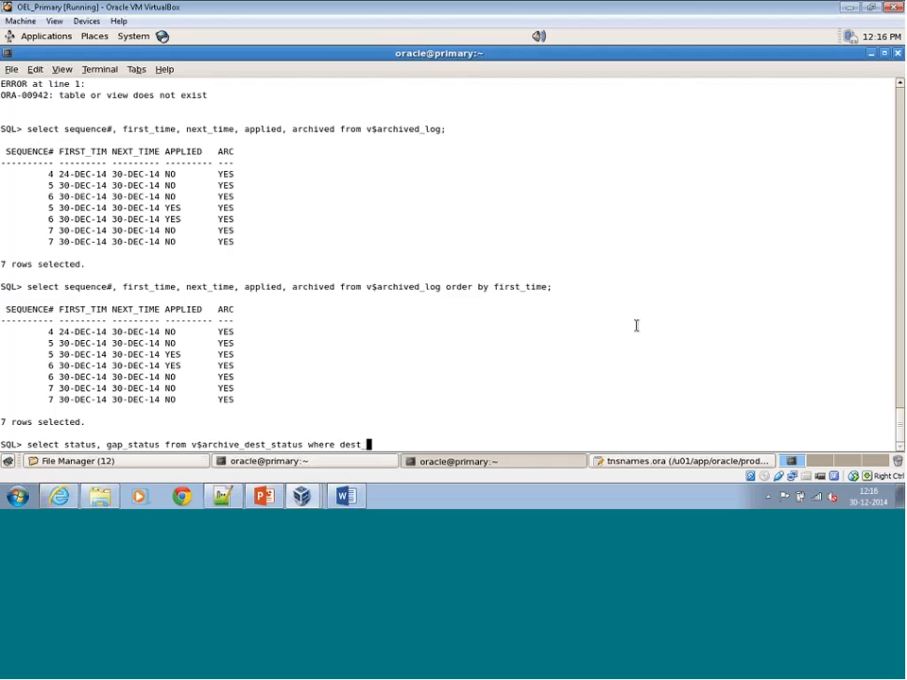
type("id=2;")
key("Return")
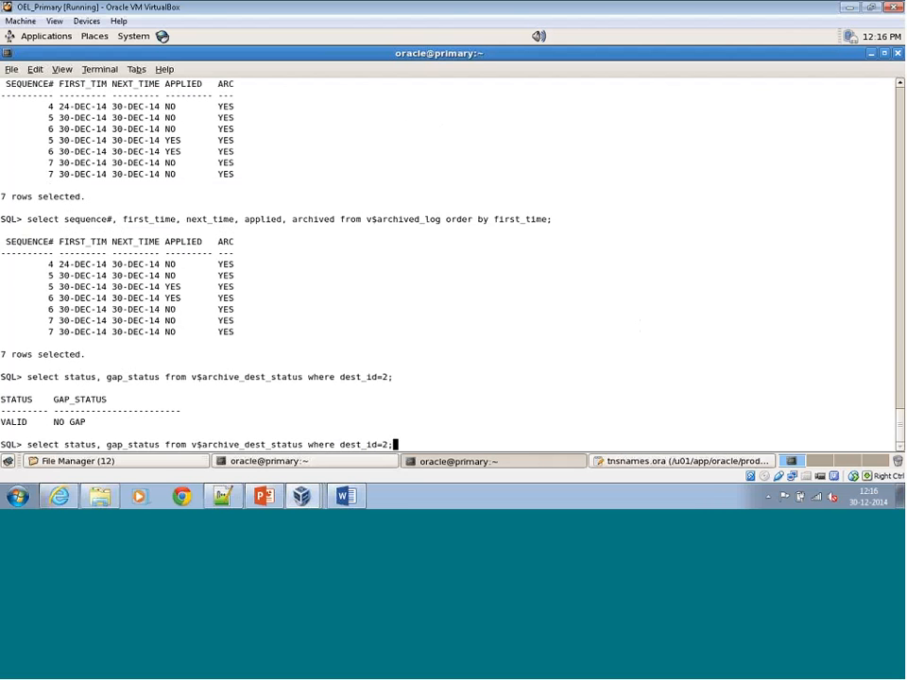
type("/")
key("Return")
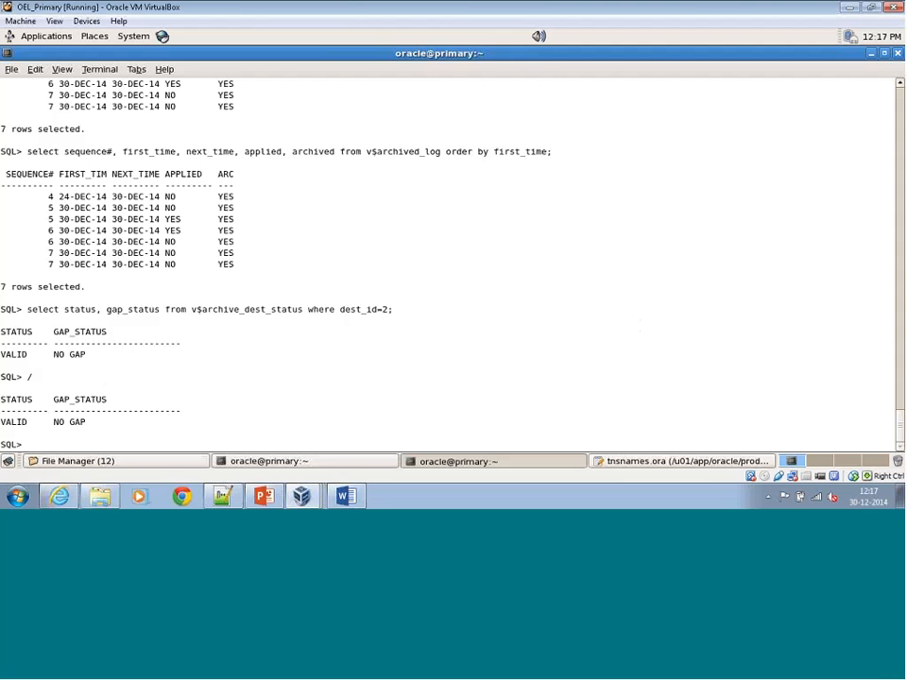
Run select * from v$dataguard_status order by timestamp; and look through the Log Transport Services messages it returns.
type("select * fromv$dataguard_st")
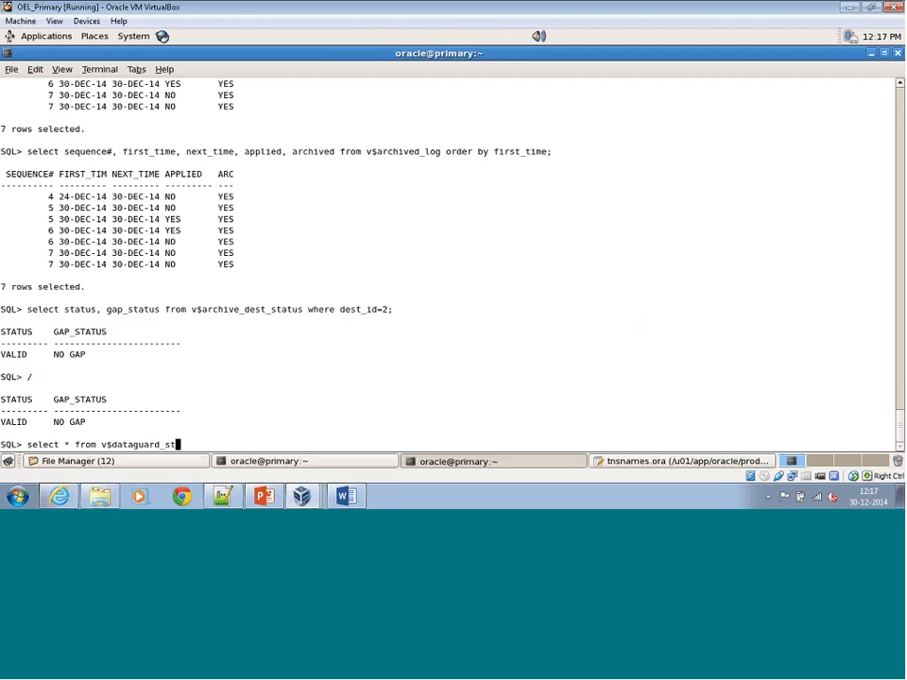
type("atus order by timestamp;")
key("Return")
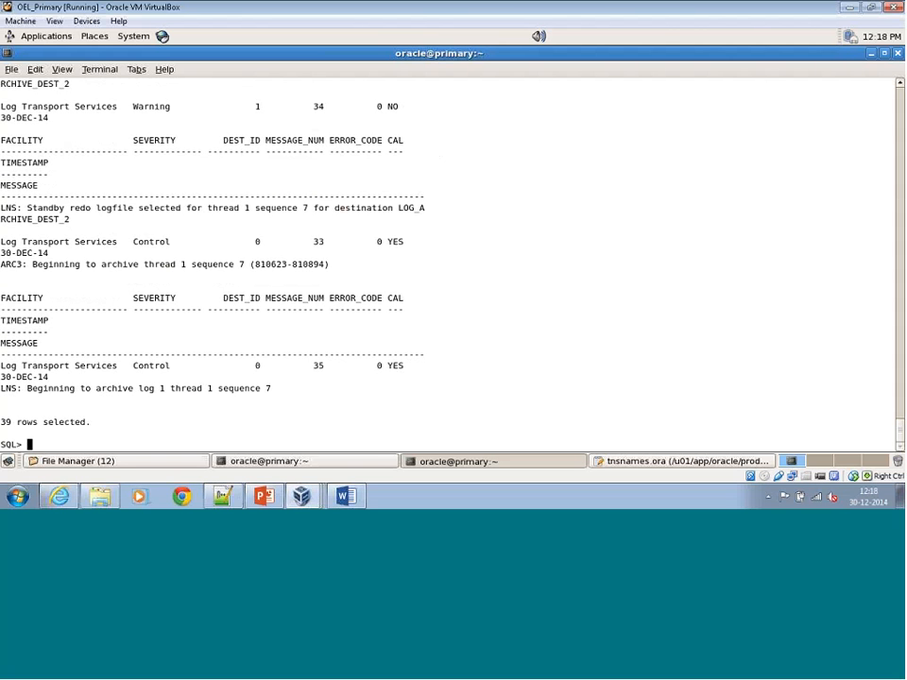
scroll(401, 355, "up", 10)
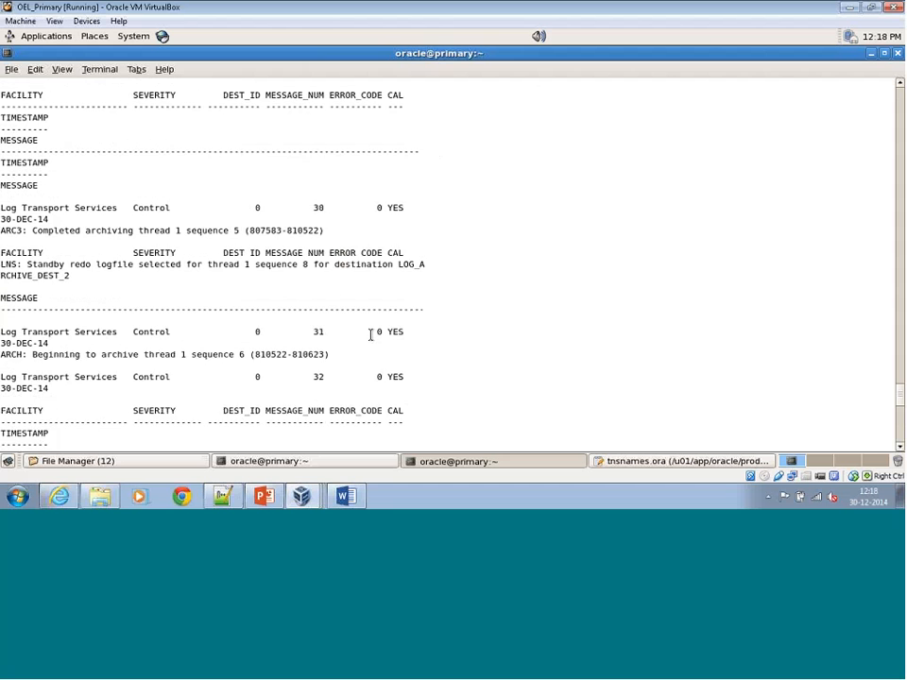
scroll(369, 335, "up", 5)
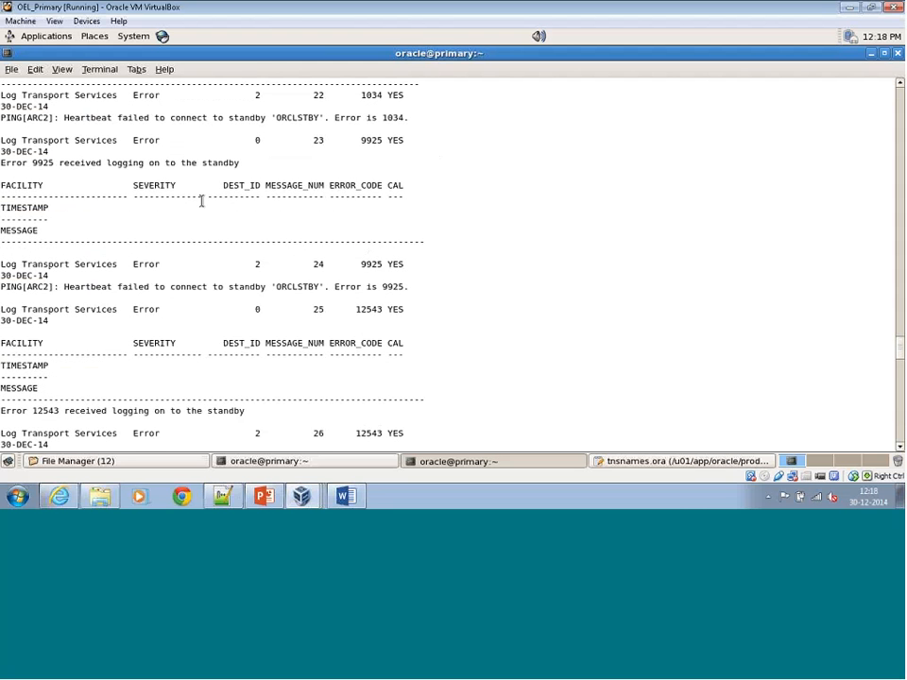
Review the standby heartbeat and logon error entries in the v$dataguard_status output, returning to the end of the results.
scroll(128, 150, "up", 3)
scroll(128, 150, "up", 5)
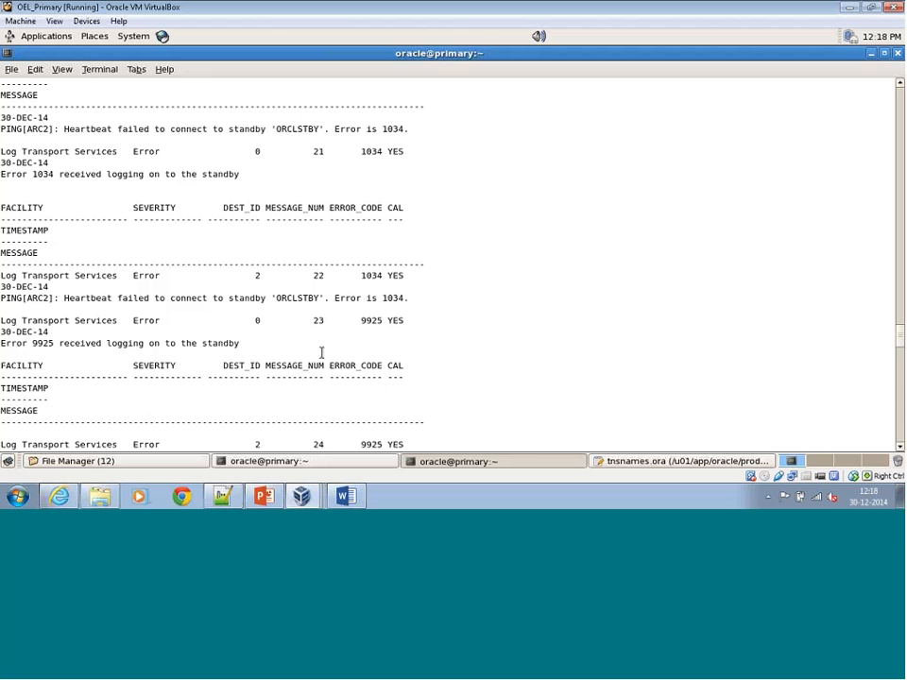
scroll(323, 352, "down", 5)
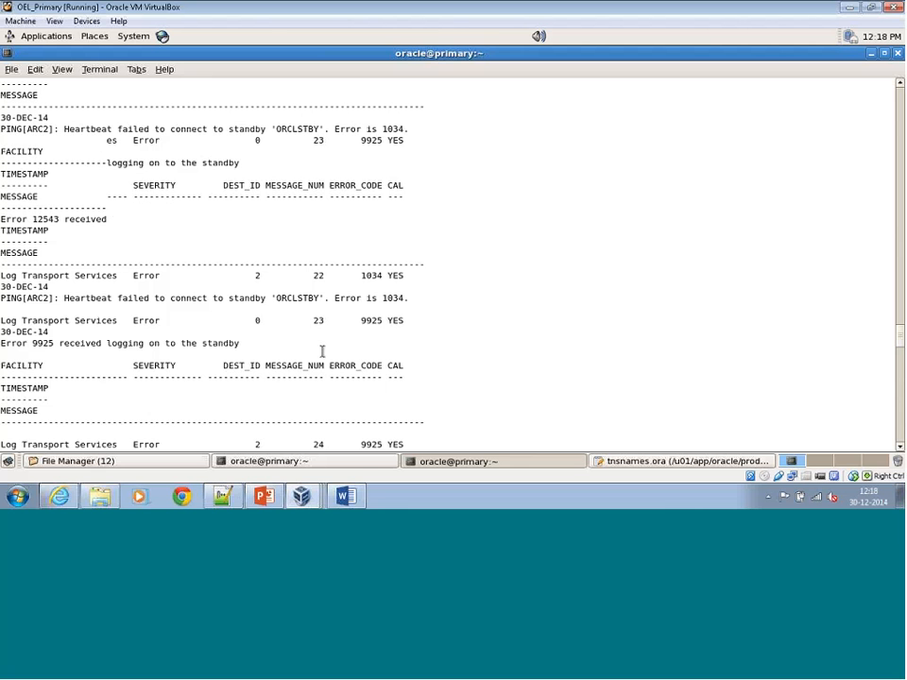
scroll(429, 307, "down", 5)
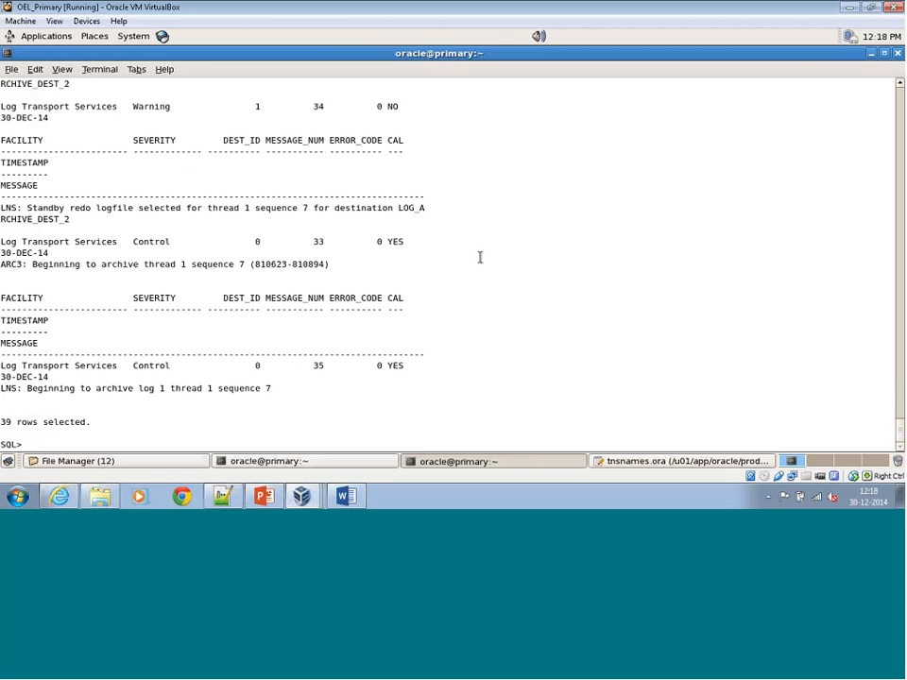
Create a table abc on the primary with columns emp varchar2(10) and fname varchar2(10).
type("create table abc(emp varc")
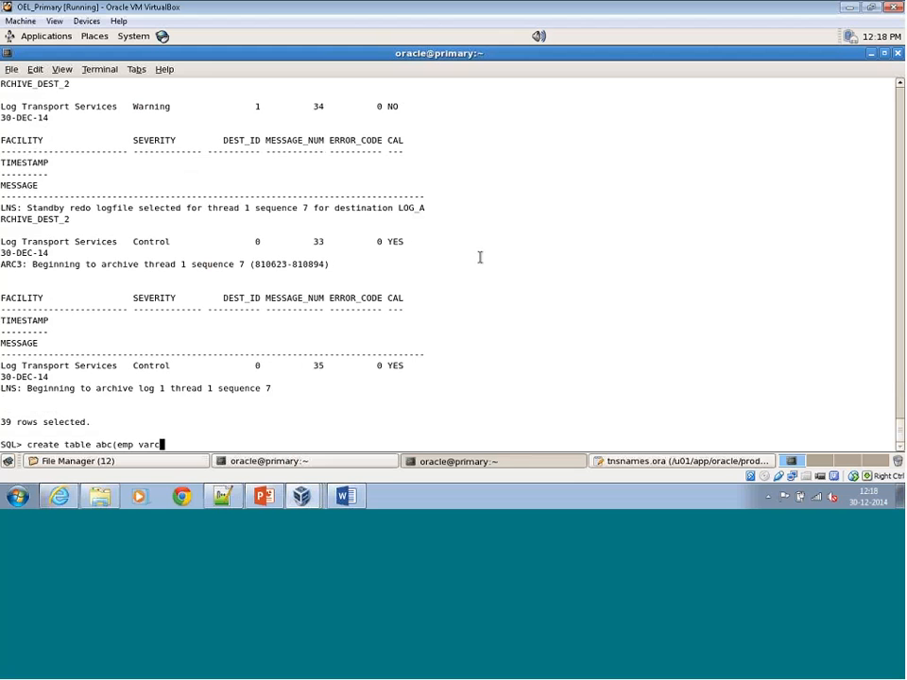
type("har2(10), fname va")
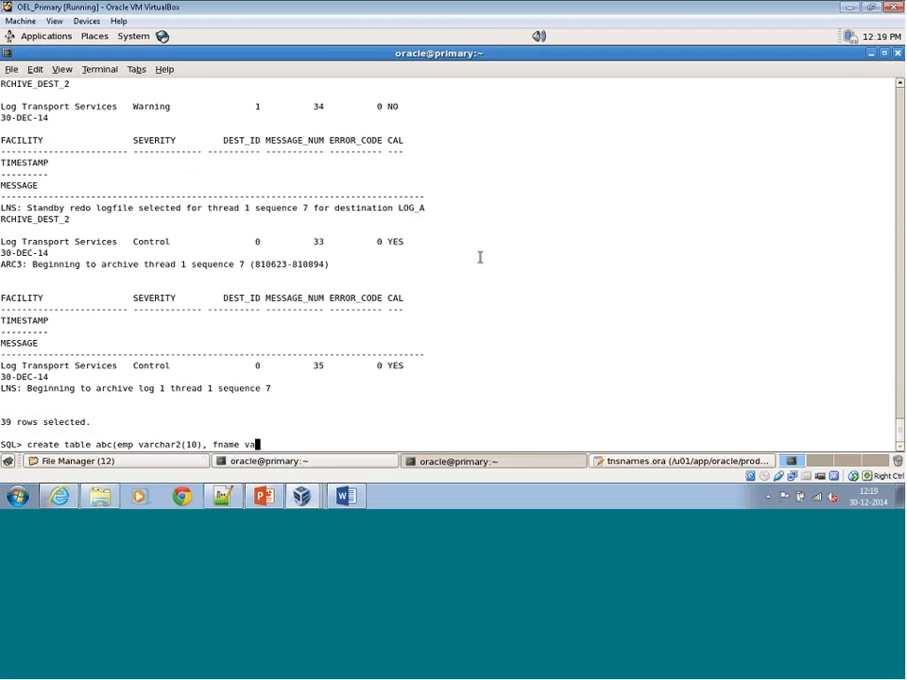
type("rchar2(10));")
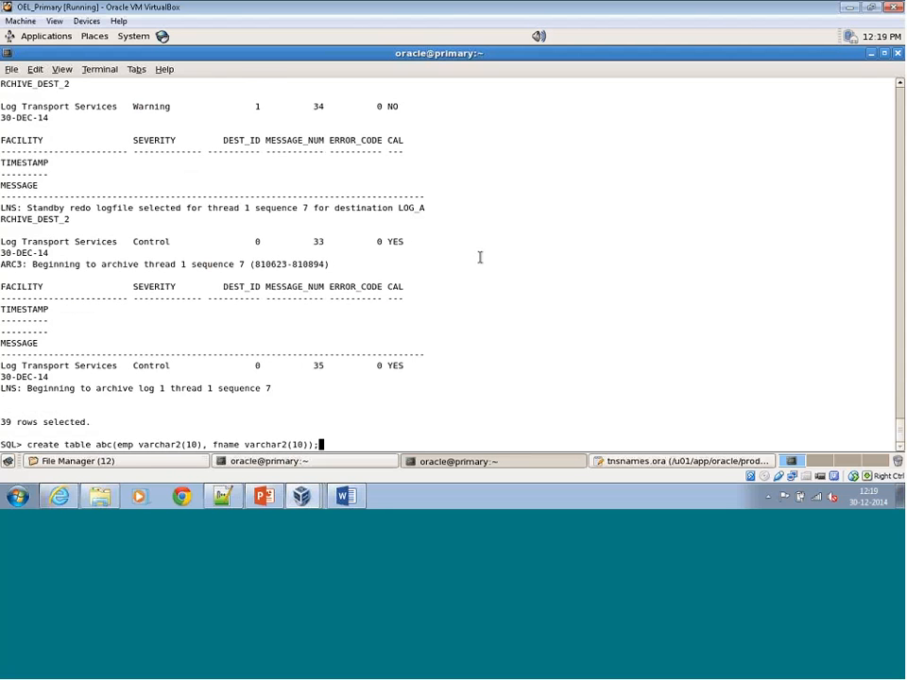
key("Return")
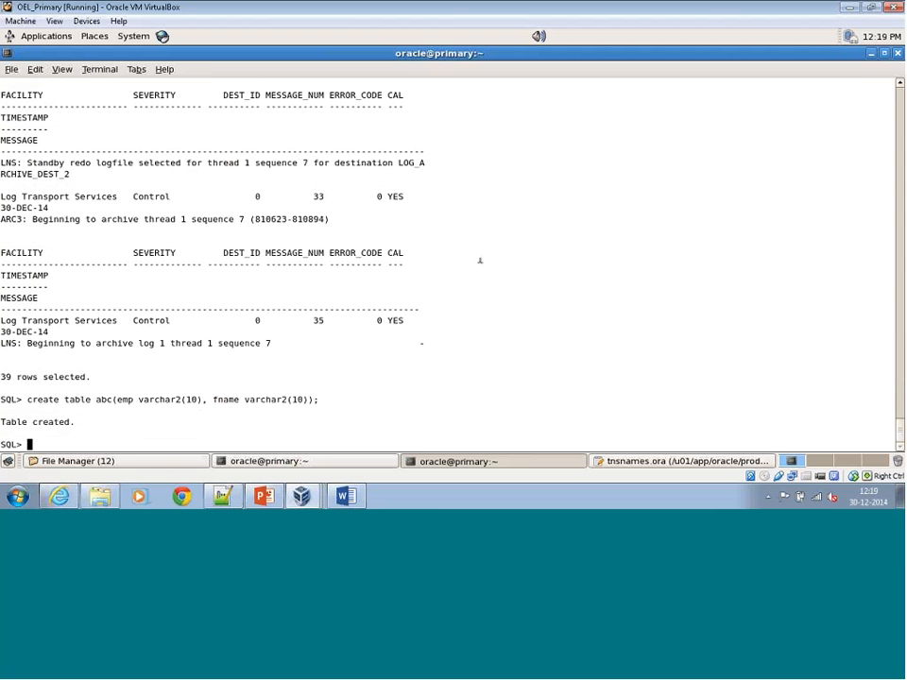
Insert the row ('01','wipro') into table abc and commit the transaction.
type("insert into abc values ('")
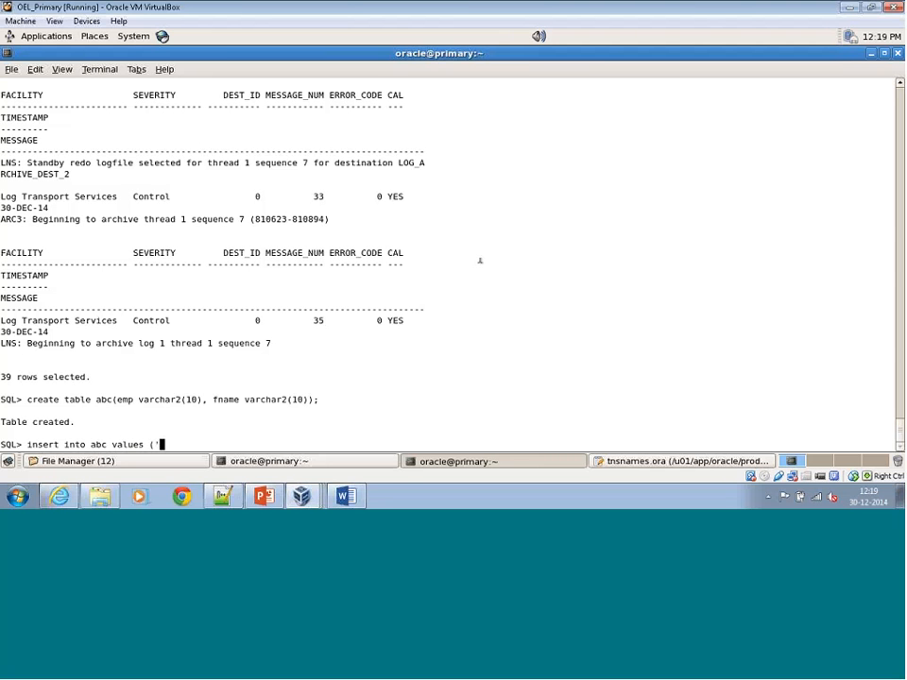
type("01','wipro');")
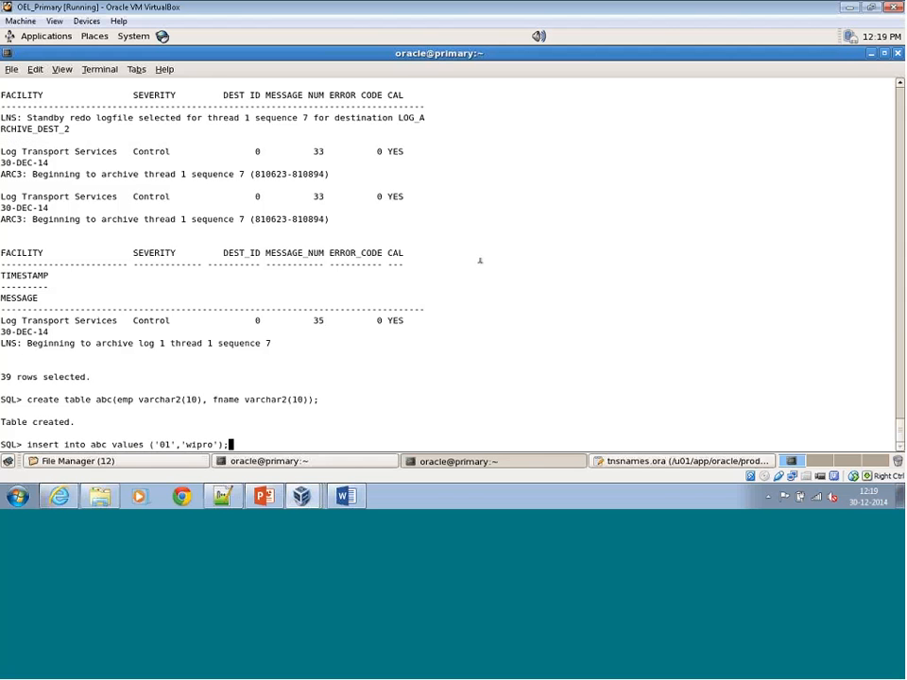
key("Return")
type("commit;")
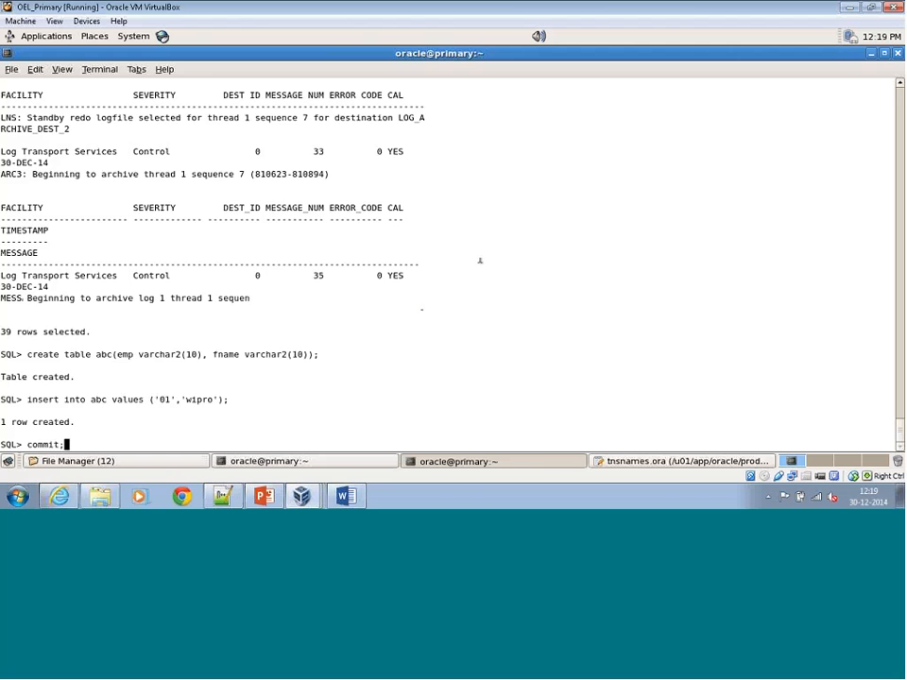
key("Return")
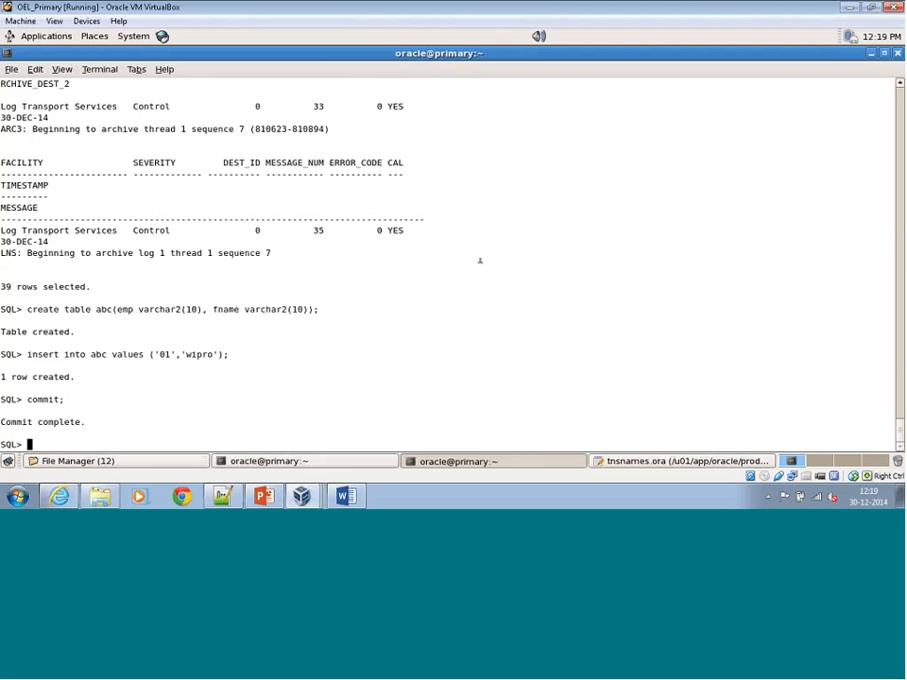
Run alter system switch logfile; on the primary and repeat the log switch three more times.
type("alter system switc")
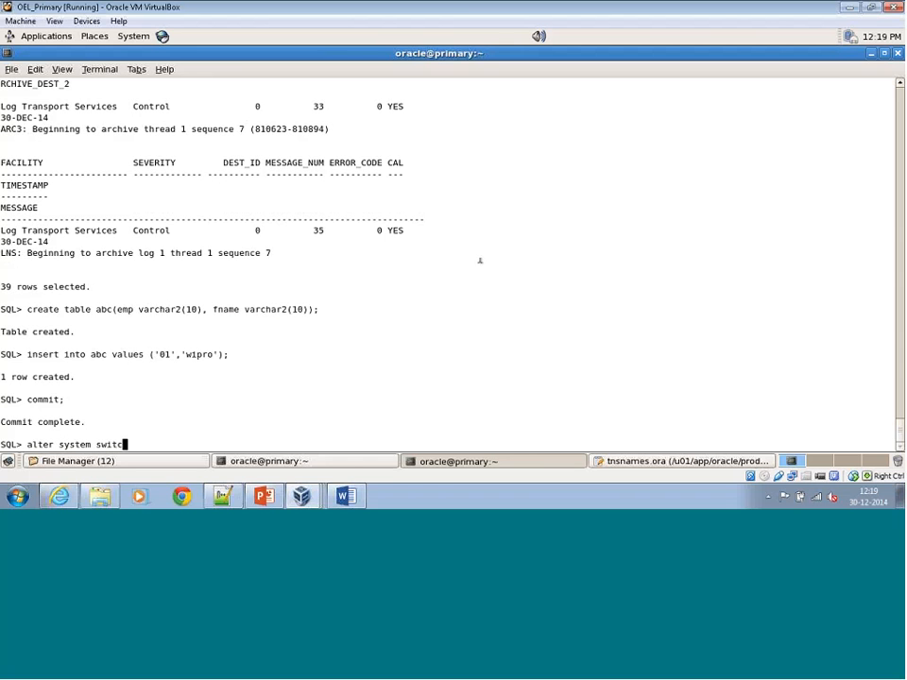
type("h logfile;")
key("Return")
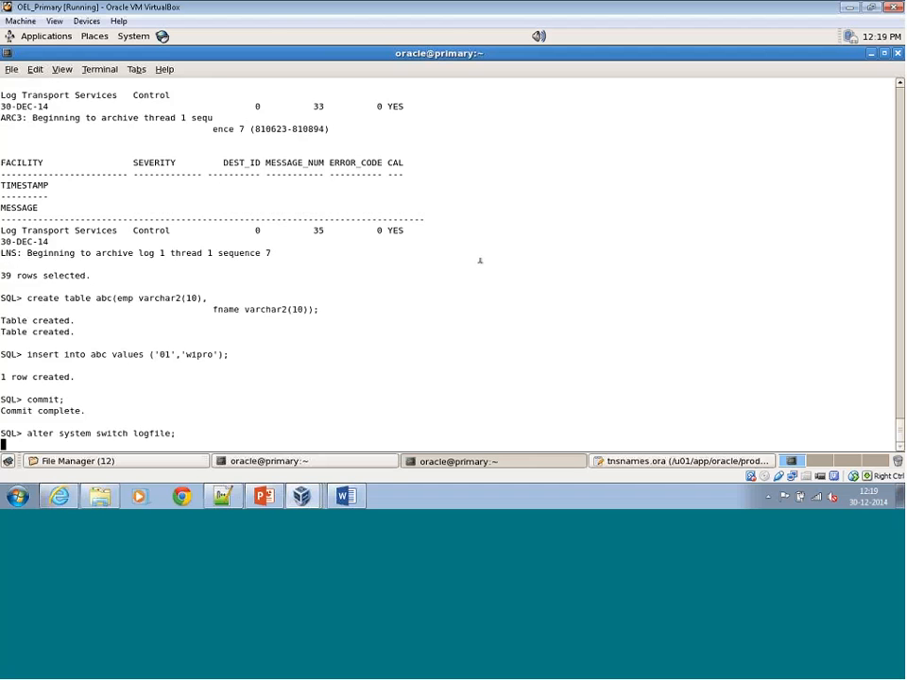
type("/")
key("Return")
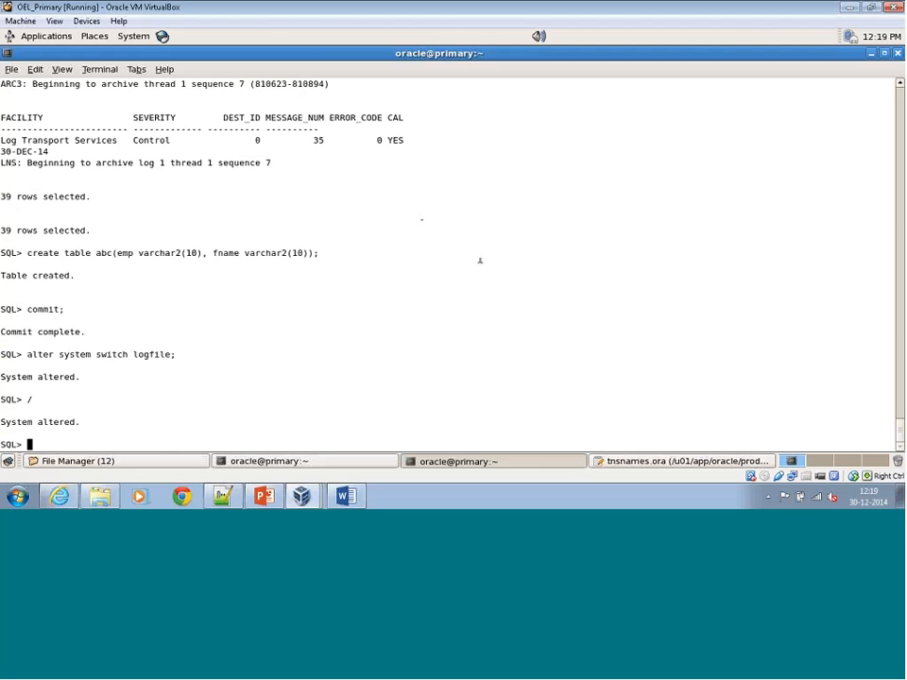
type("/")
key("Return")
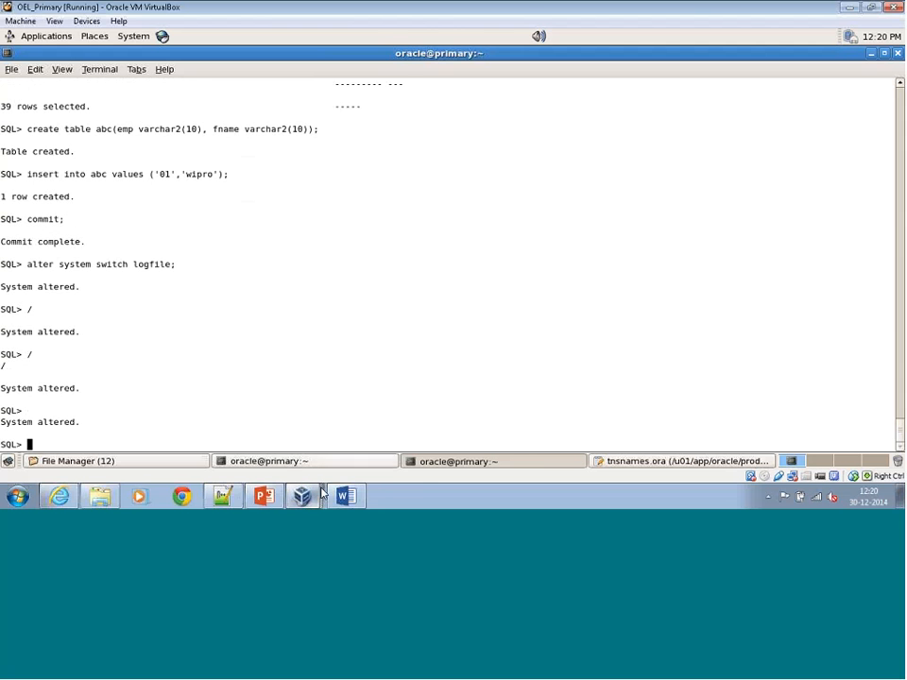
Switch to the OEL_Standby machine and stop redo apply with alter database recover managed standby database cancel;.
mouse_move(301, 496)
left_click(333, 465)
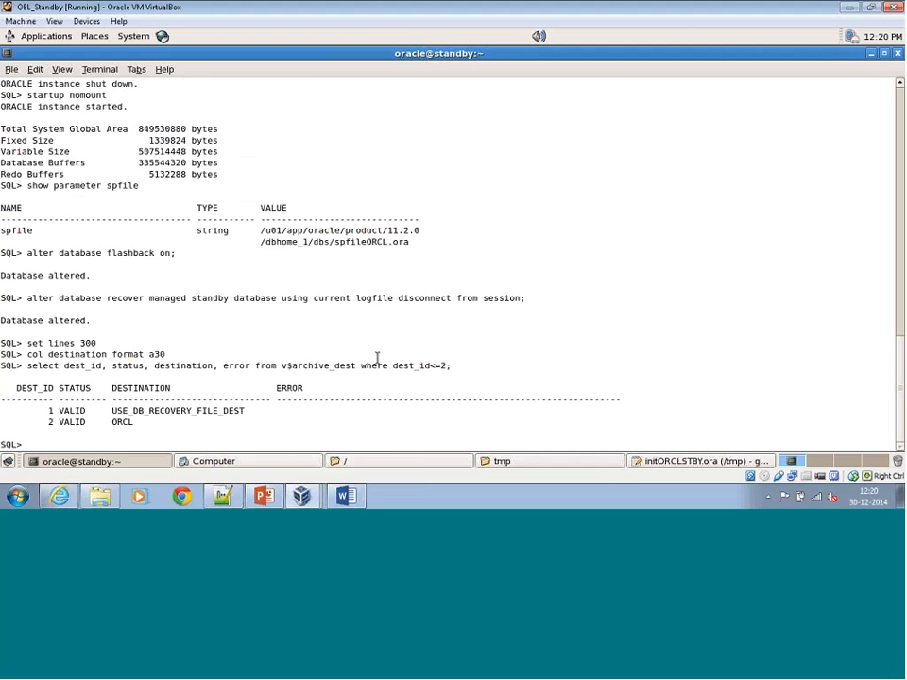
key("Return")
key("Return")
key("Return")
key("Return")
key("Return")
key("Return")
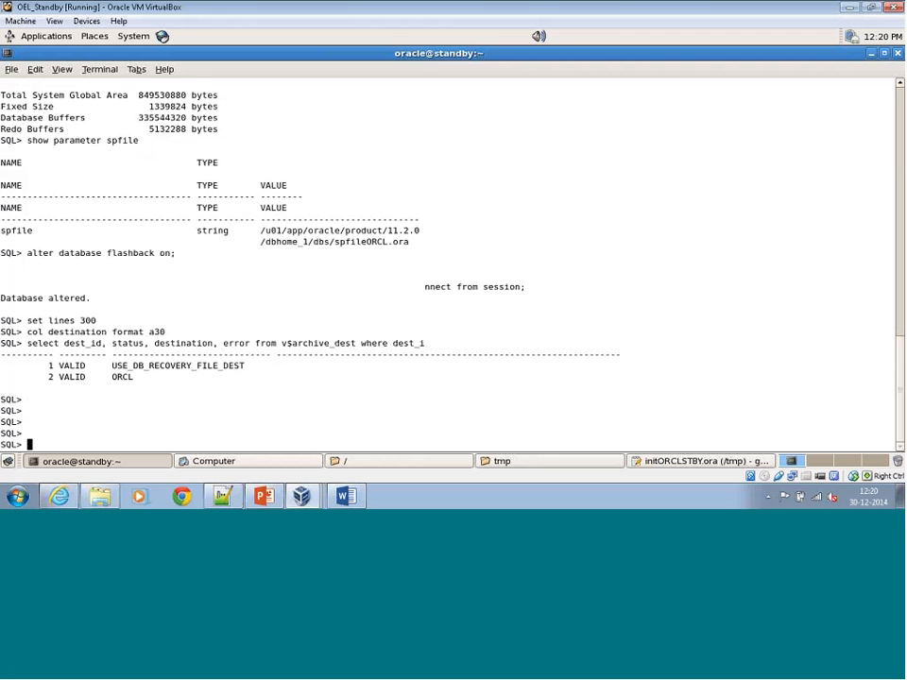
type("alter ")
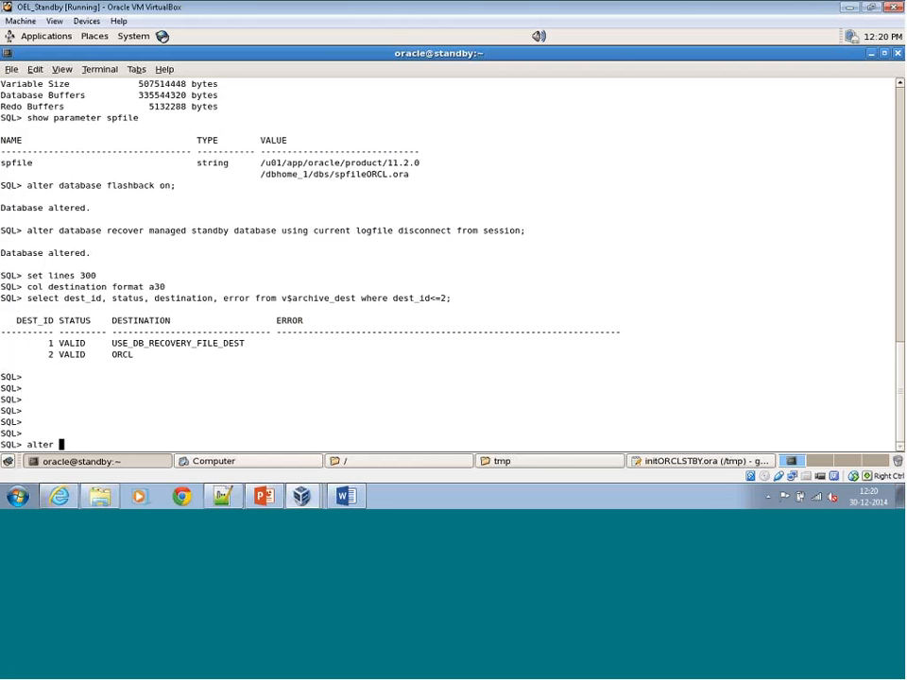
type("database recover managed standby d")
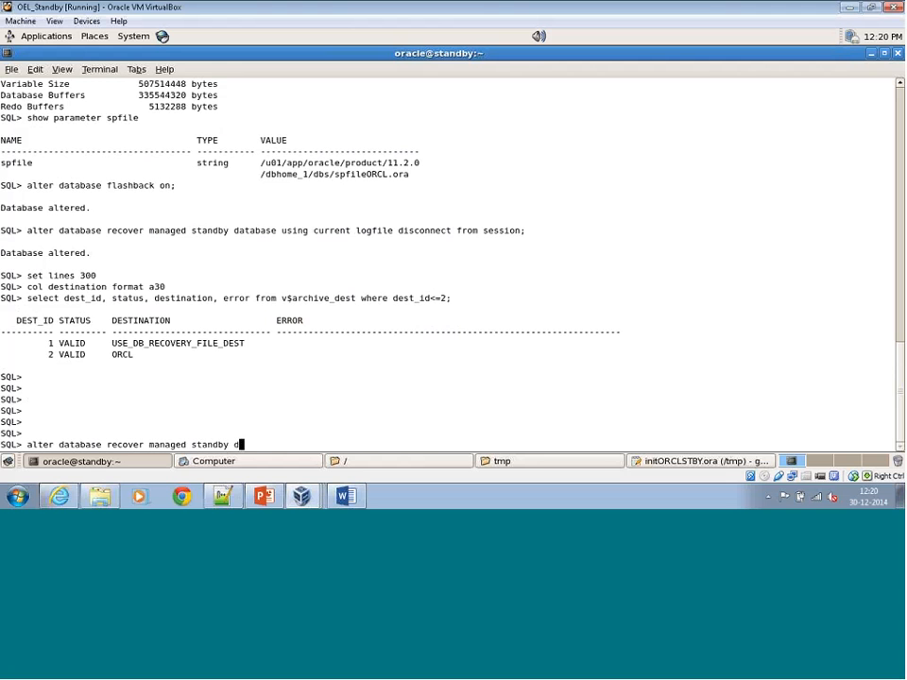
type("atabase cancel;")
key("Return")
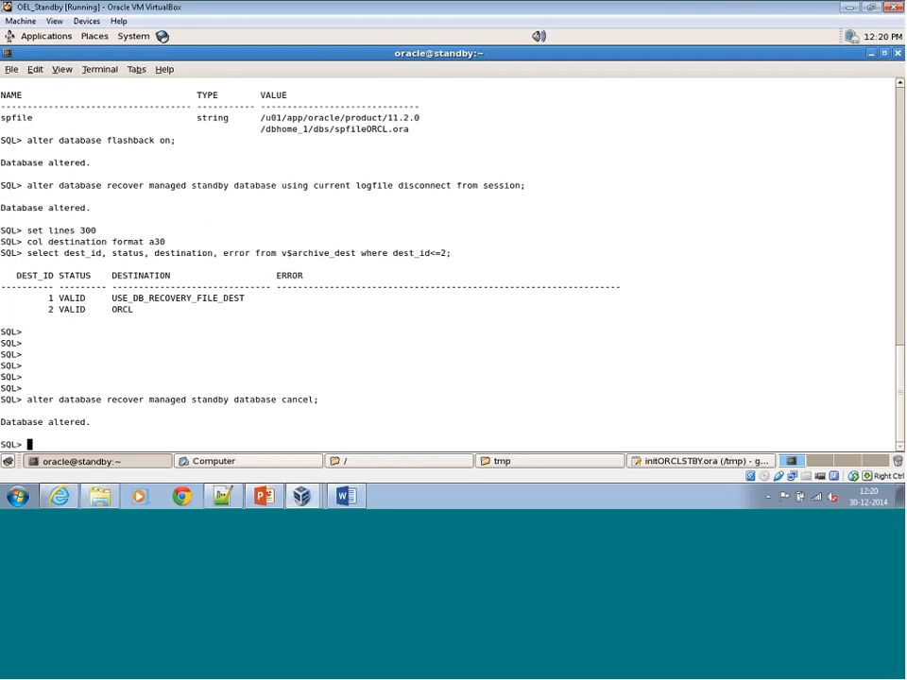
Try to open the standby database with alter database open ready only;.
type("alter database open ready")
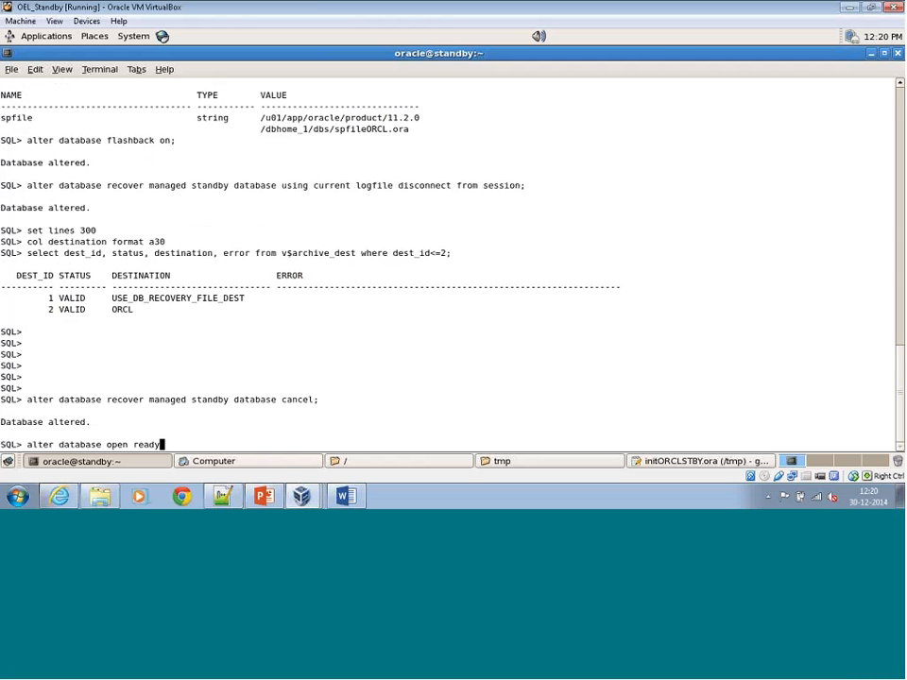
type(" only;")
key("Return")
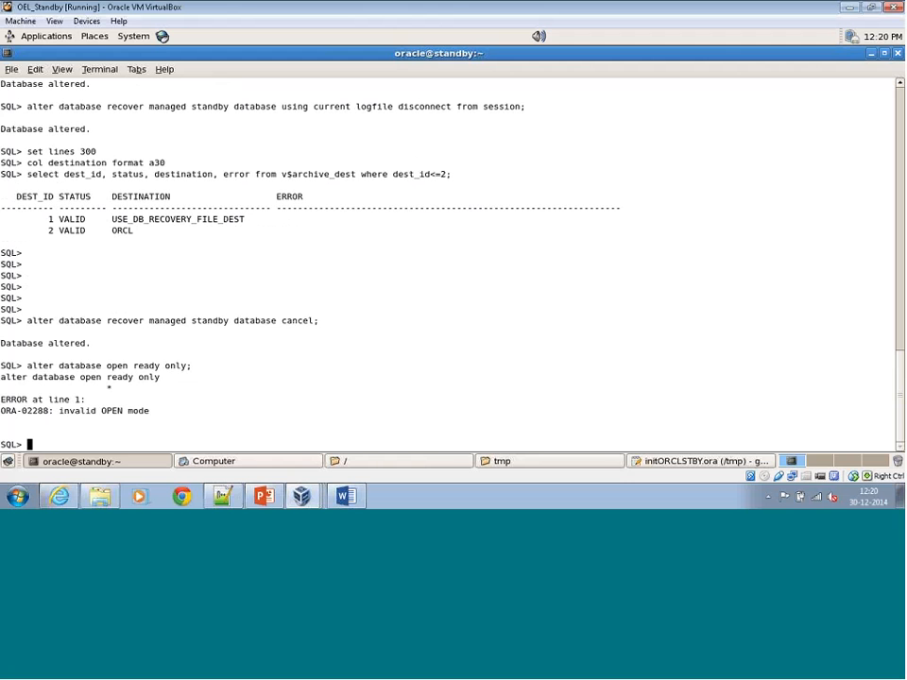
Try to open the standby database with alter database open readonly;.
type("al")
type("ter\\\\\\")
key("BackSpace")
key("BackSpace")
key("BackSpace")
key("BackSpace")
key("BackSpace")
key("BackSpace")
key("BackSpace")
type("lter dataa")
key("BackSpace")
type("base open read")
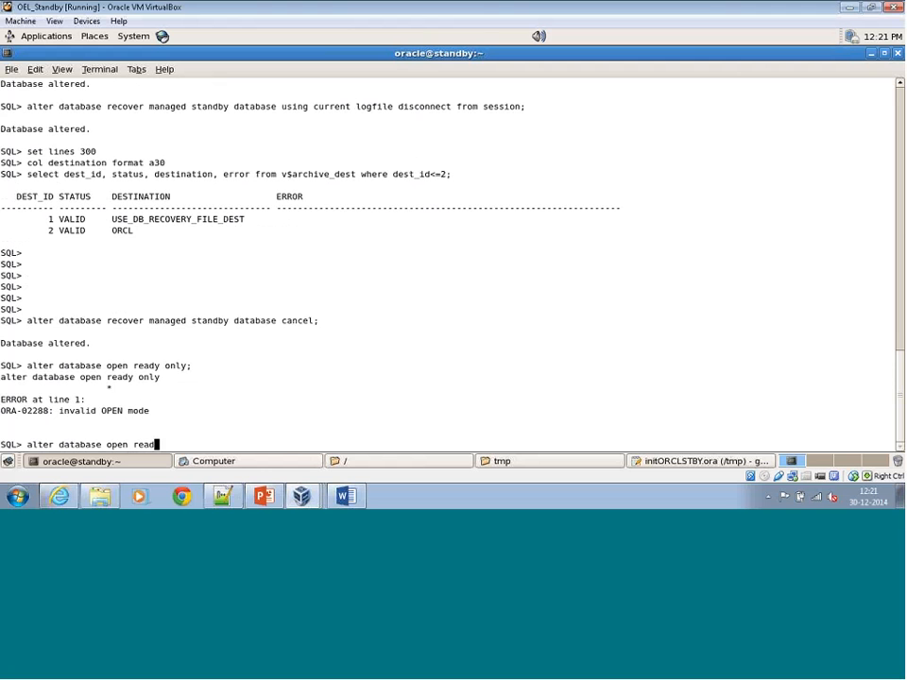
type("only;")
key("Return")
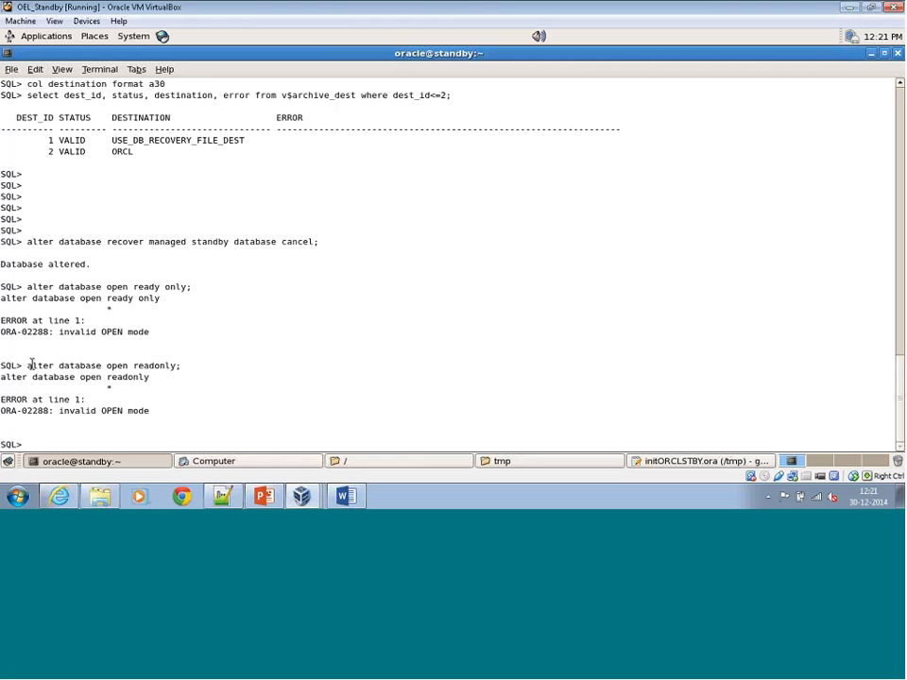
Open the standby database with alter database open read only;.
type("alter database open")
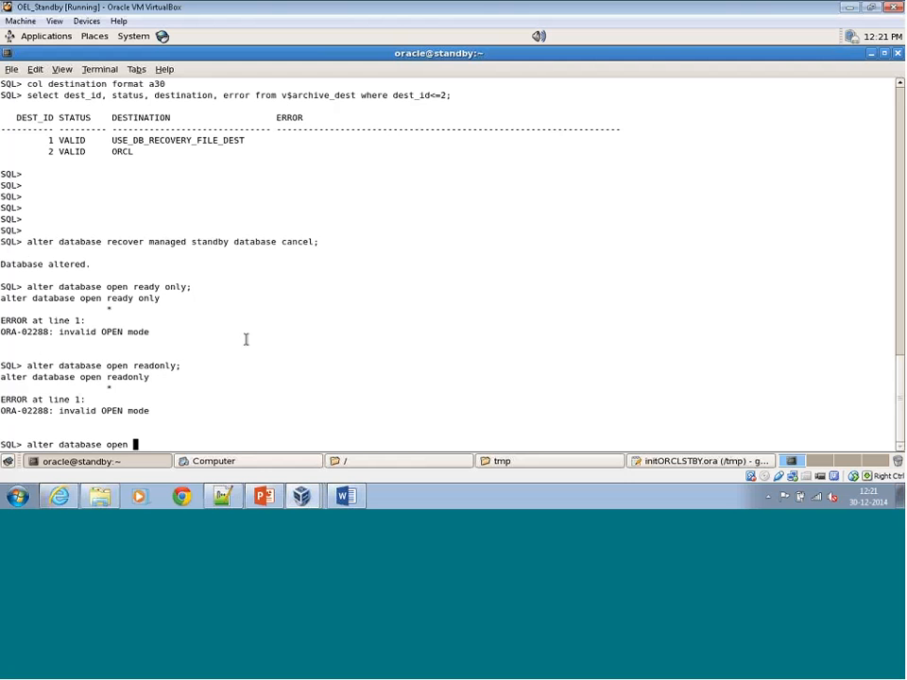
type("read only;")
key("Return")
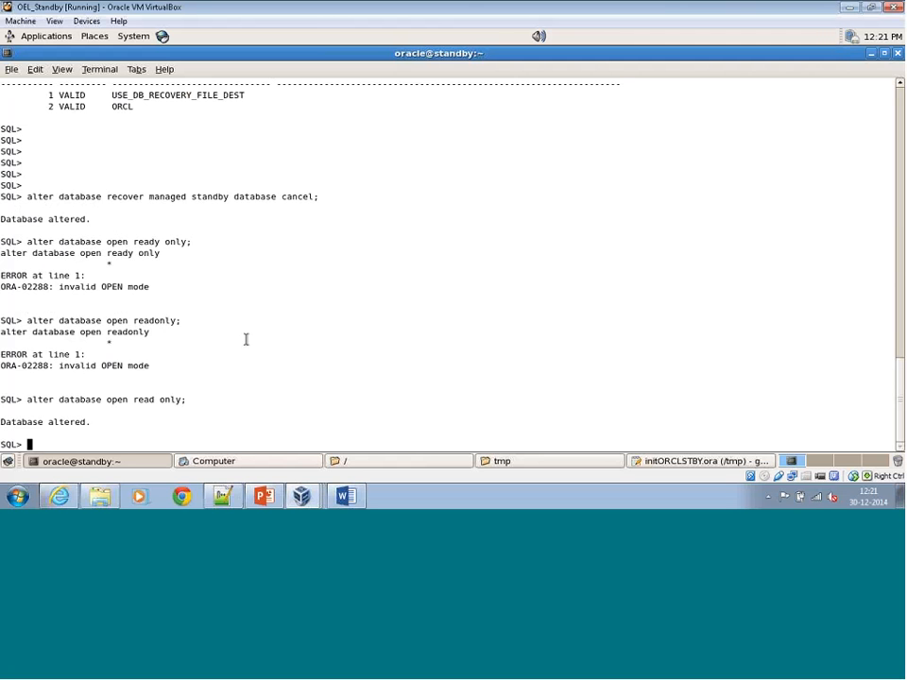
Describe table abc on the standby and query its rows with select * from abc;.
type("desc abc")
key("Return")
type("s")
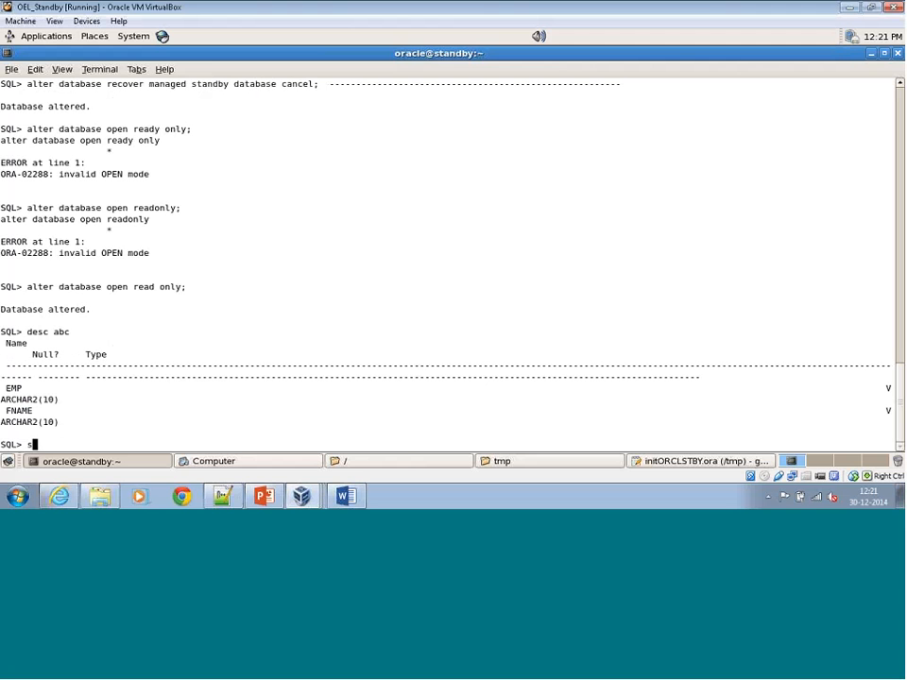
type("elect * from abc;")
key("Return")
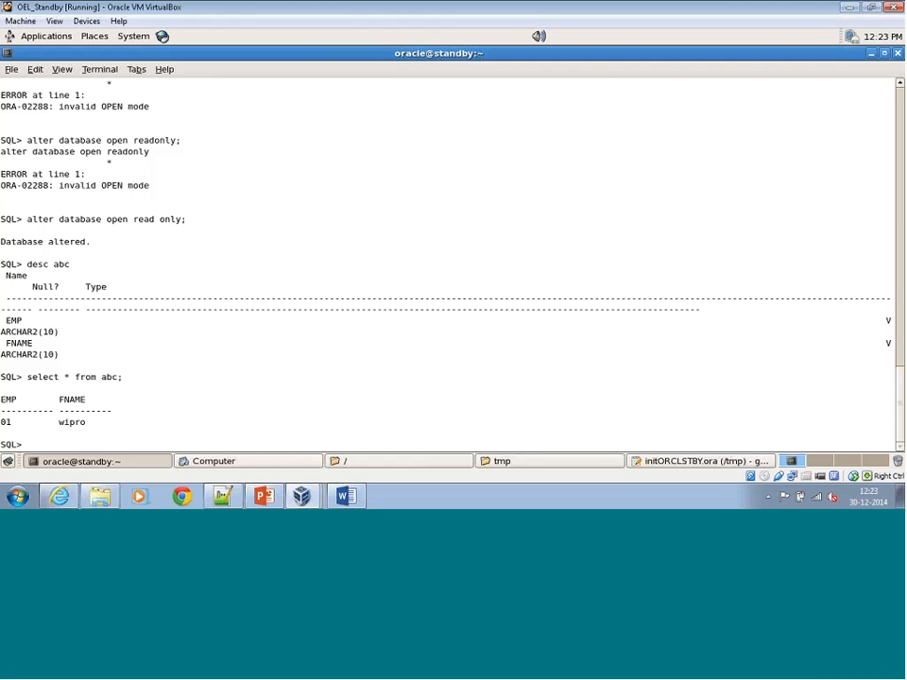
Switch to the PowerPoint presentation and advance from the Standby Setup slide to the Data Guard Protection Modes slide.
left_click(262, 496)
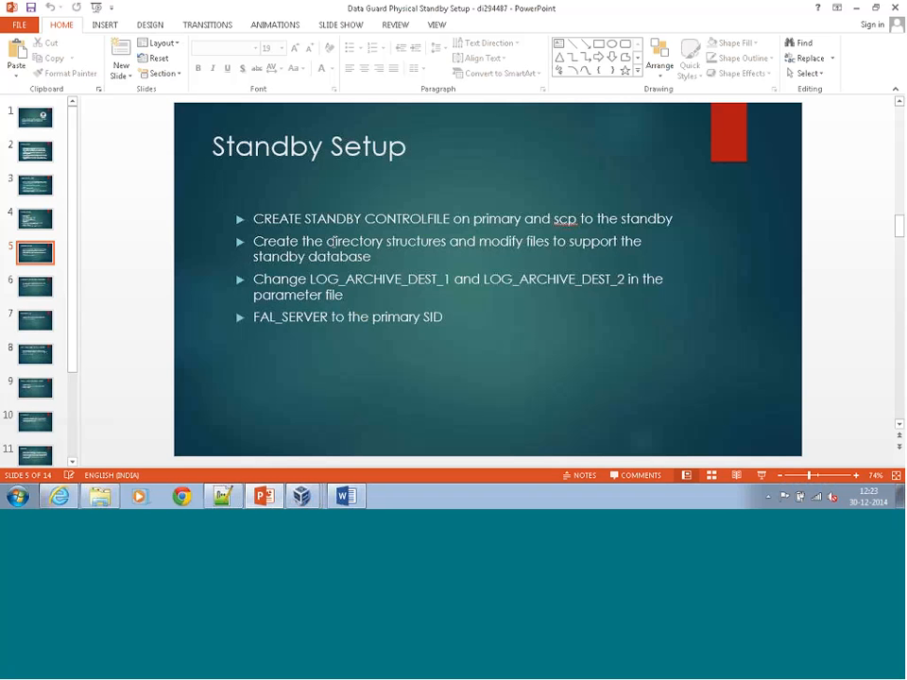
key("Page_Down")
key("Page_Down")
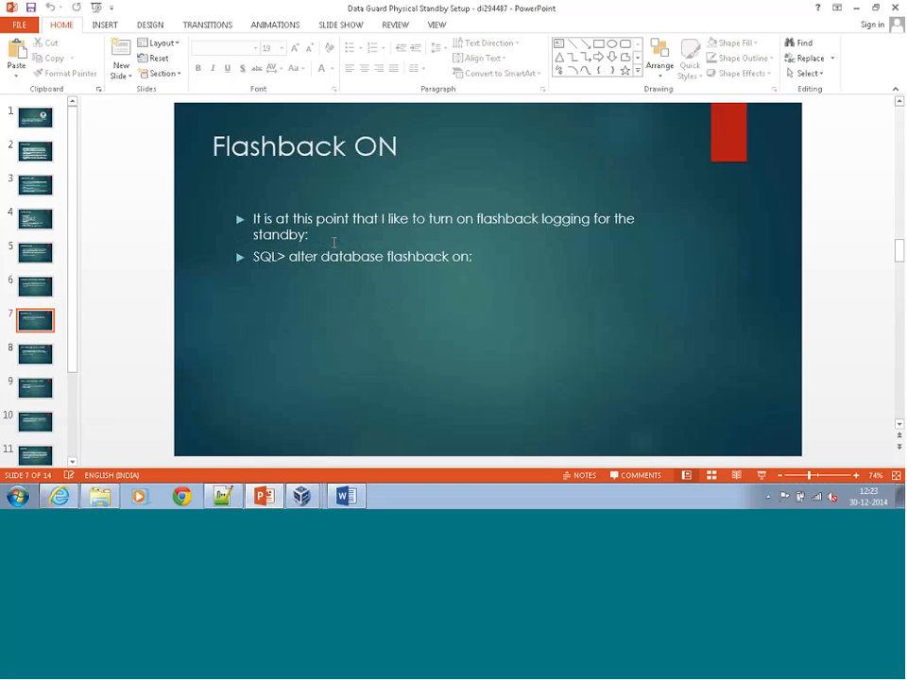
key("Page_Down")
key("Page_Down")
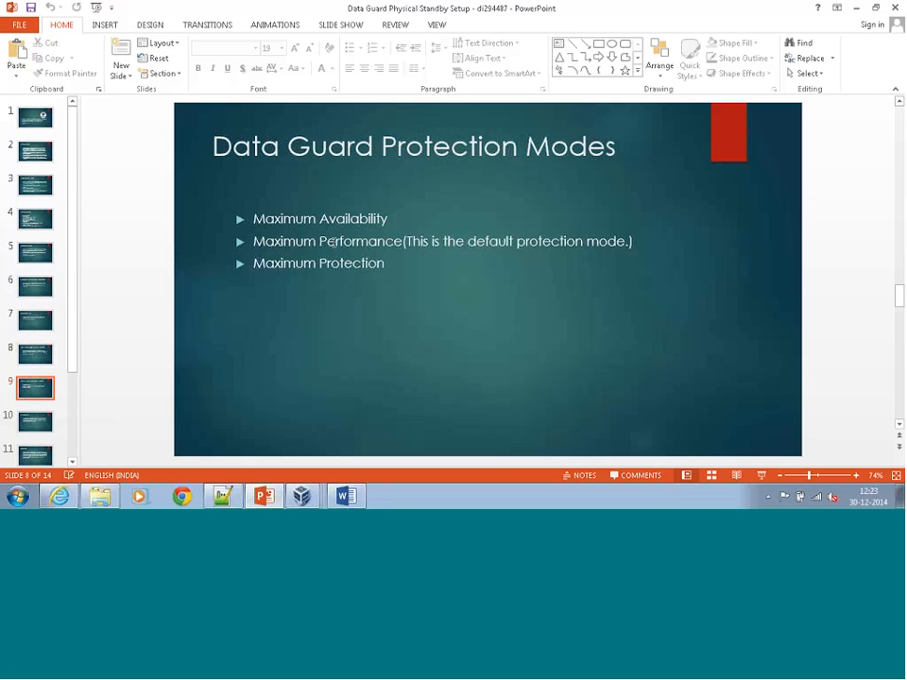